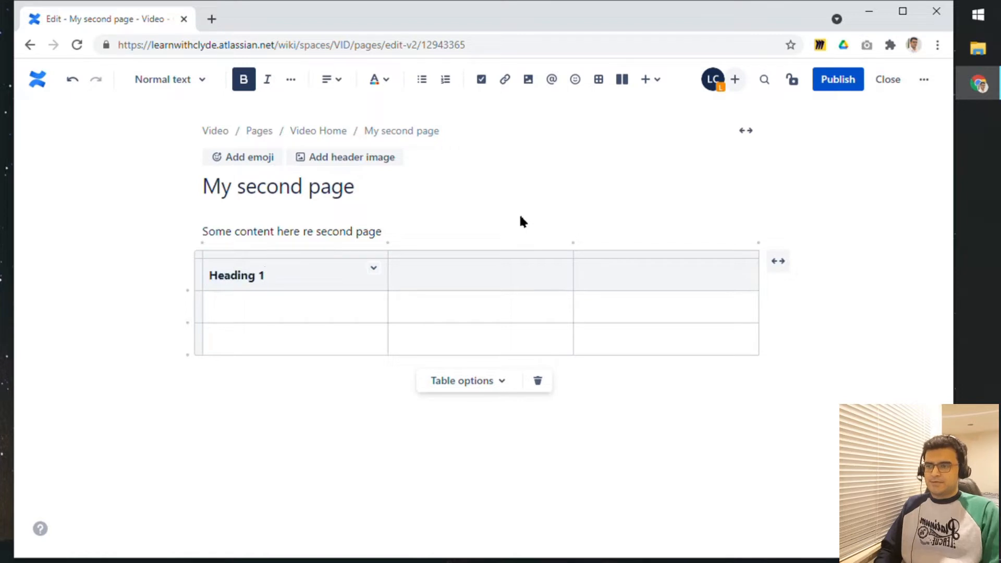
Fill the second and third header cells of the table with Heading 2 and Heading 3
key(Tab)
text(Heading 2)
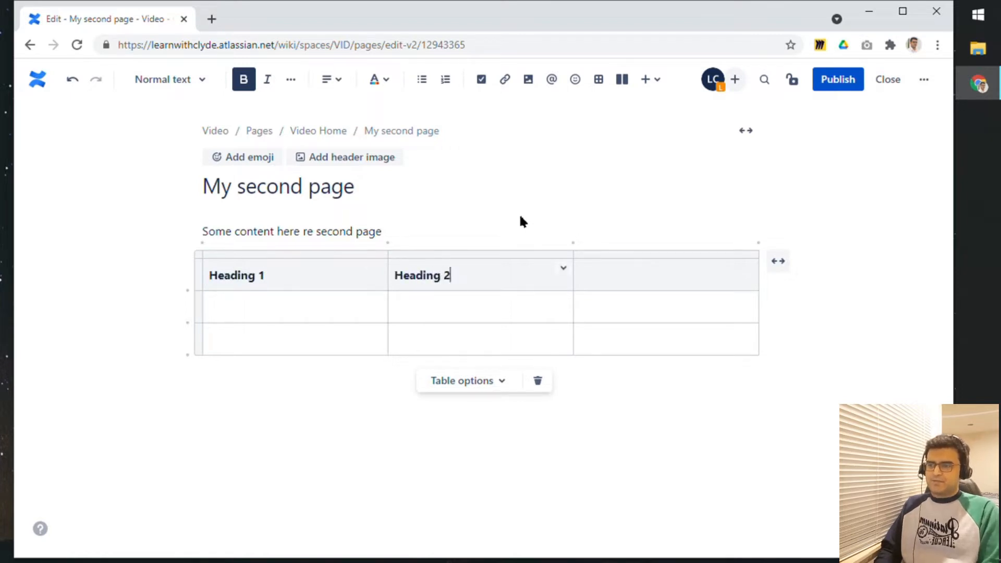
key(Tab)
text(Heading 2)
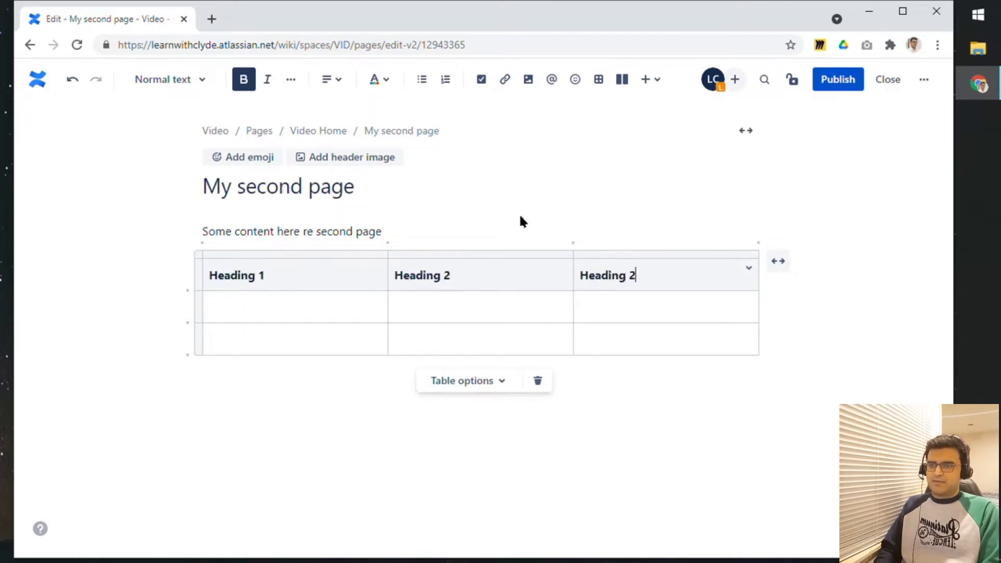
key(BackSpace)
text(3)
key(Down)
key(ctrl+Home)
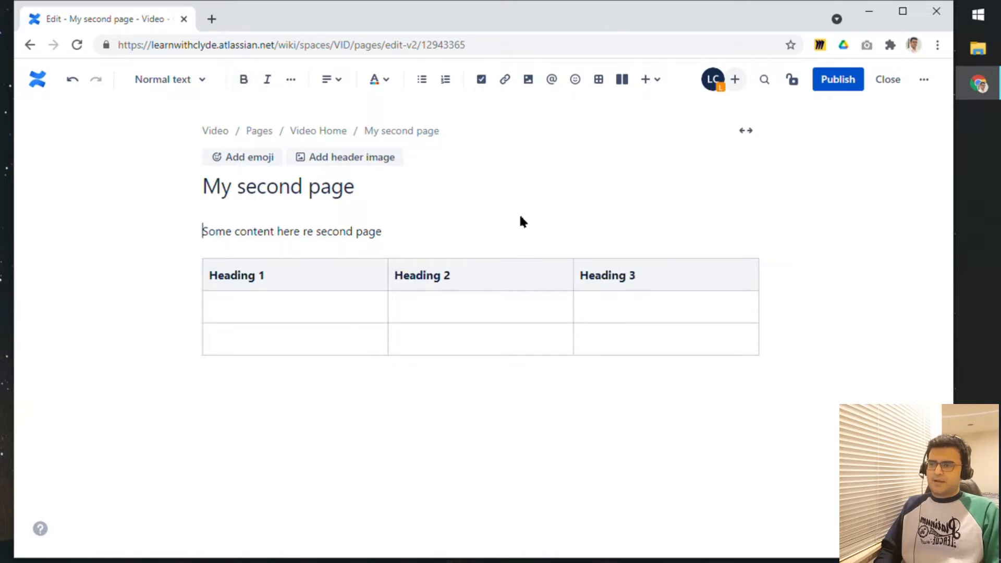
Fill the first row below the headings with 1, 2, 3 and the second row with 4, 5, 6
click(252, 308)
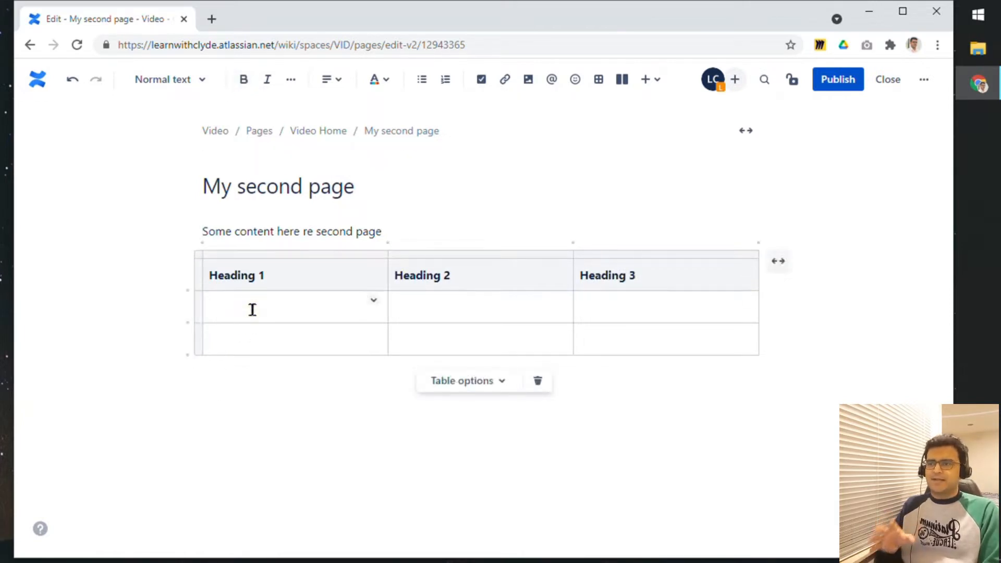
text(1)
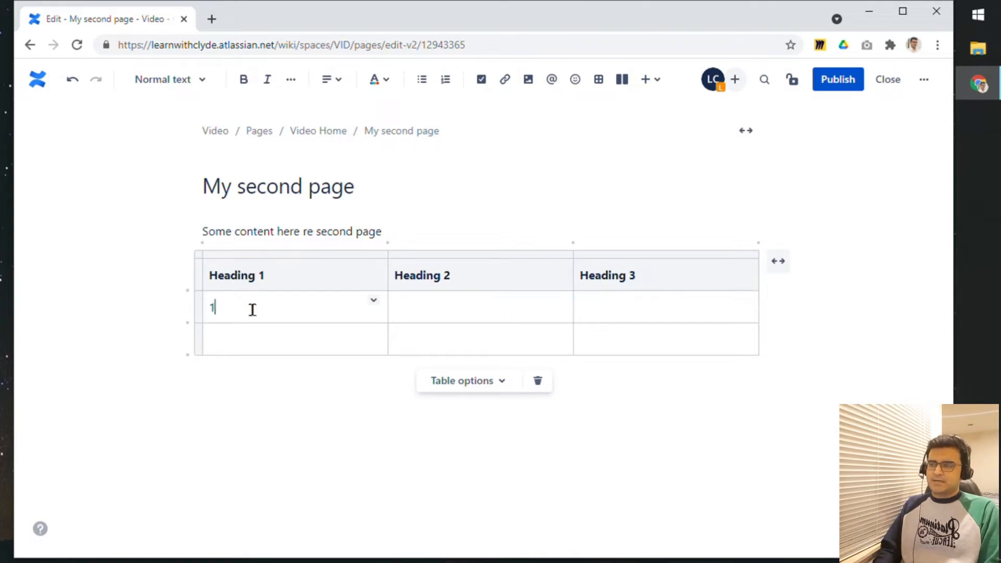
key(Tab)
text(2)
key(Tab)
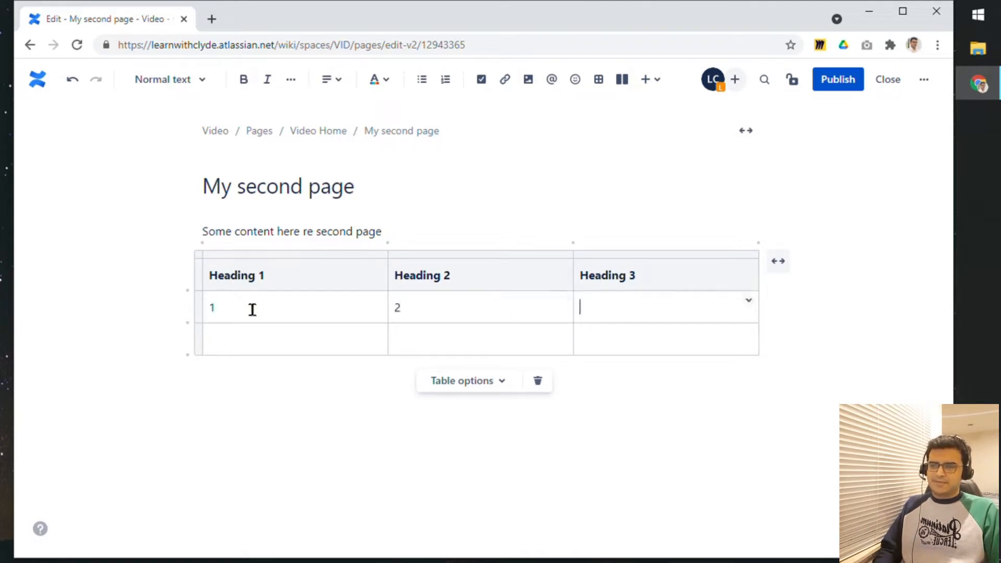
text(3)
key(Down)
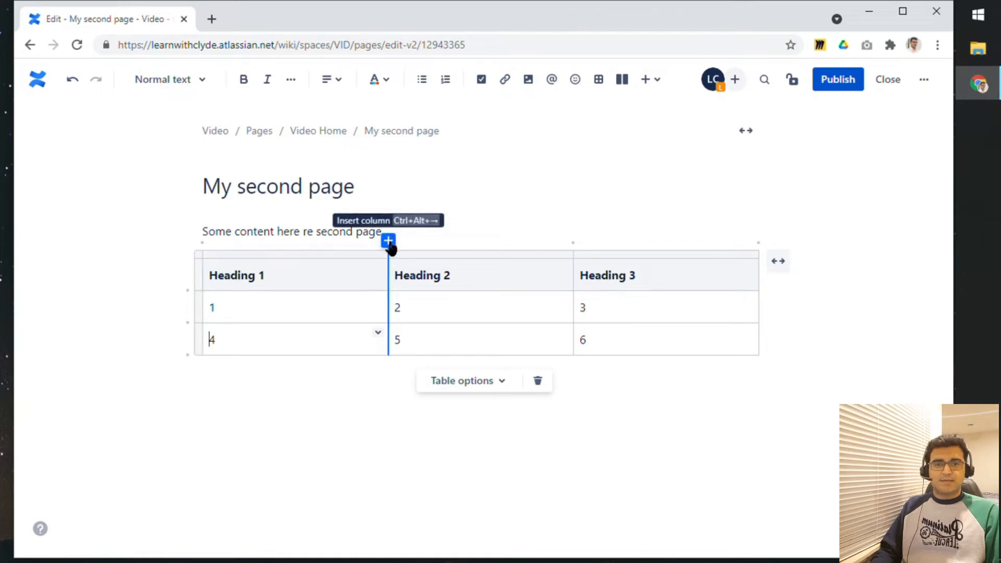
Insert empty columns after Heading 1 and Heading 3, and empty rows below the 1, 2, 3 row and the 4, 5, 6 row
click(388, 242)
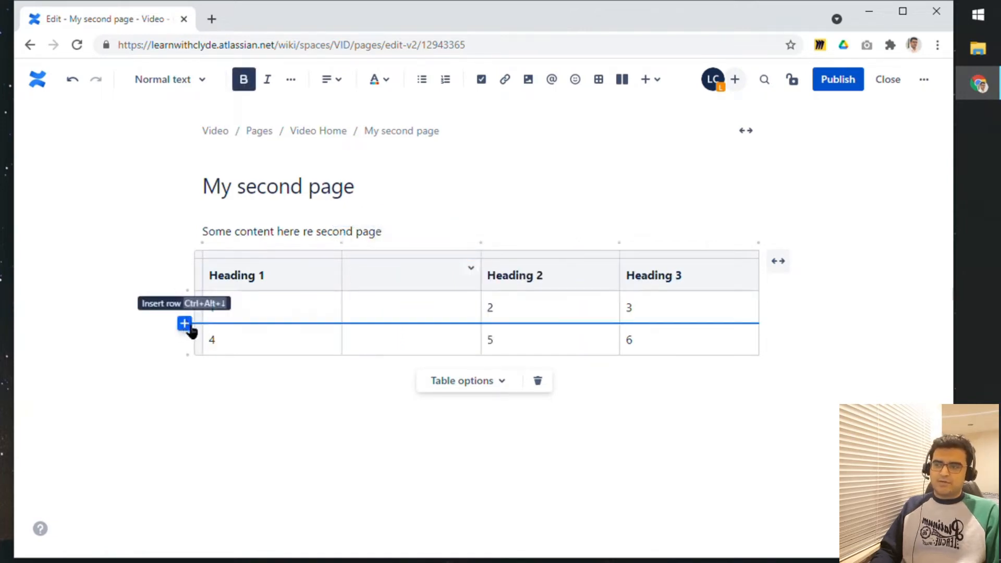
click(185, 324)
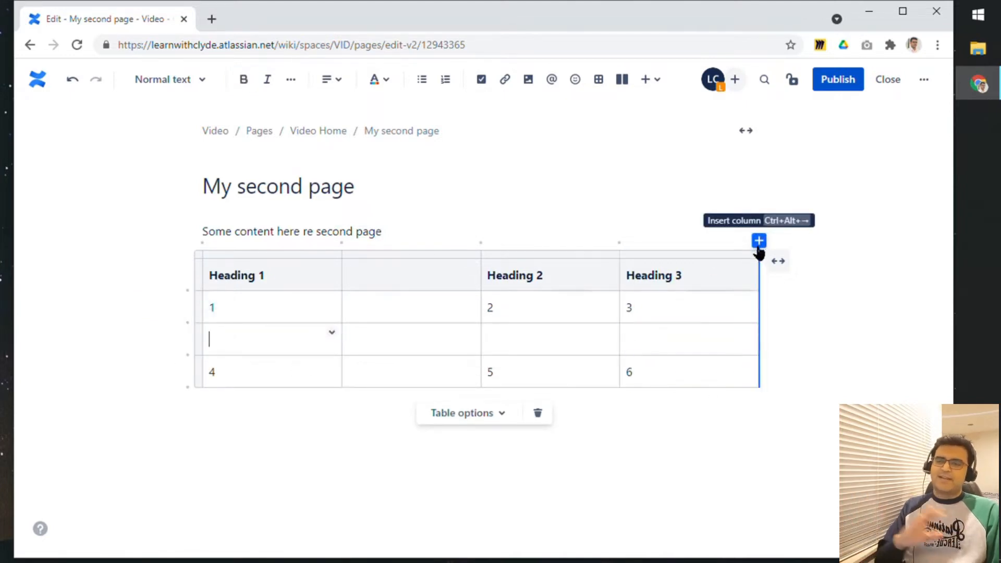
click(759, 242)
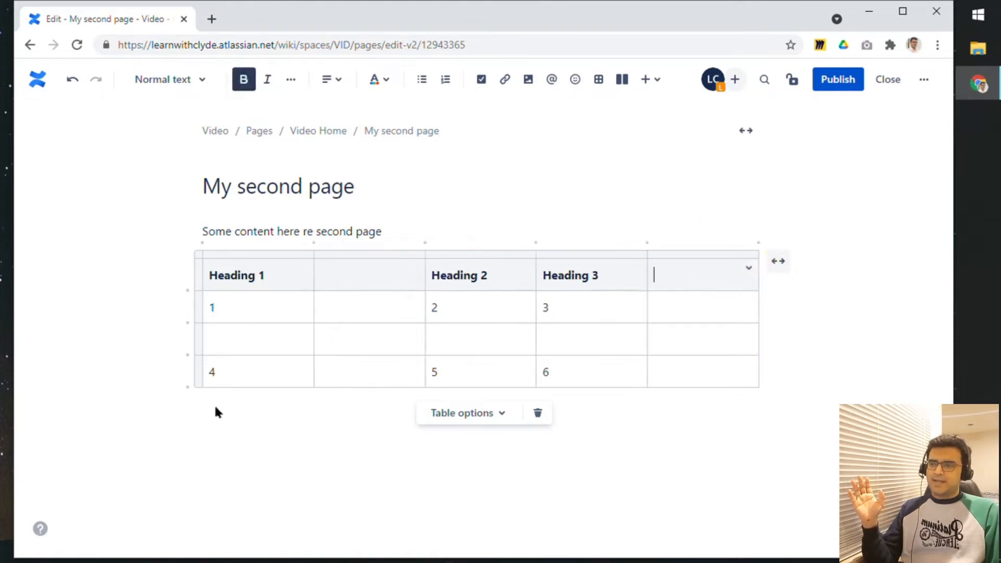
click(184, 388)
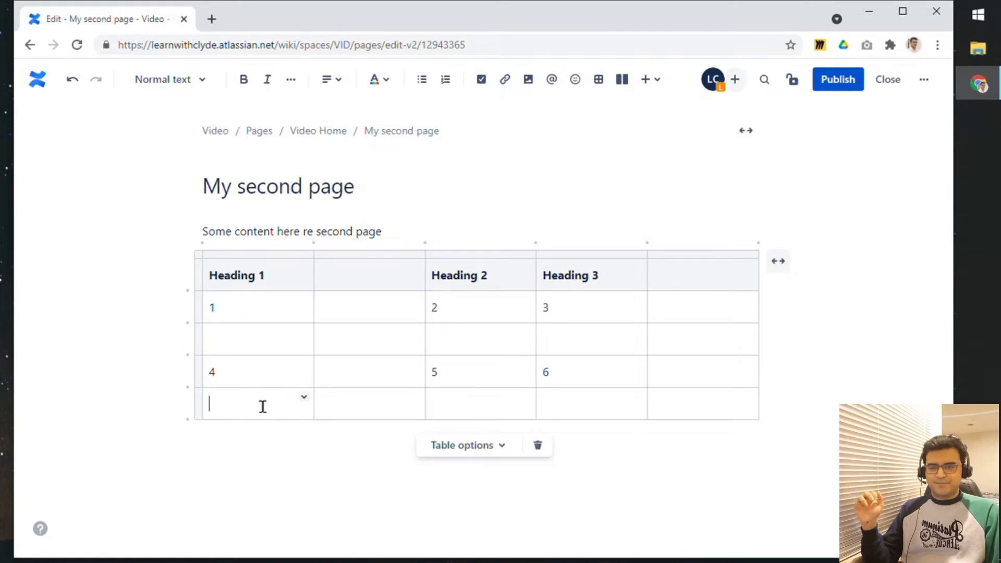
Delete the empty last column and the empty last row of the table
click(710, 253)
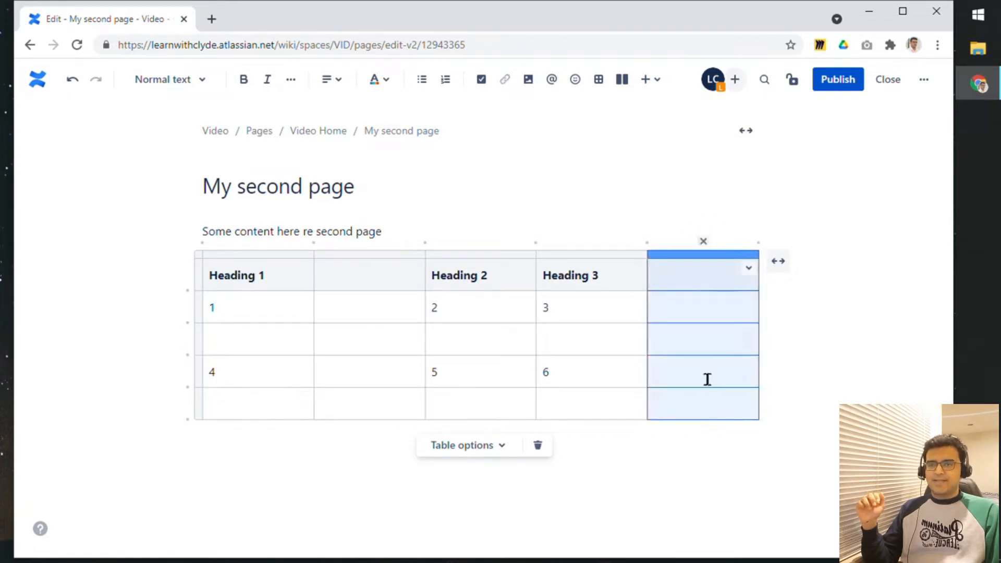
click(703, 242)
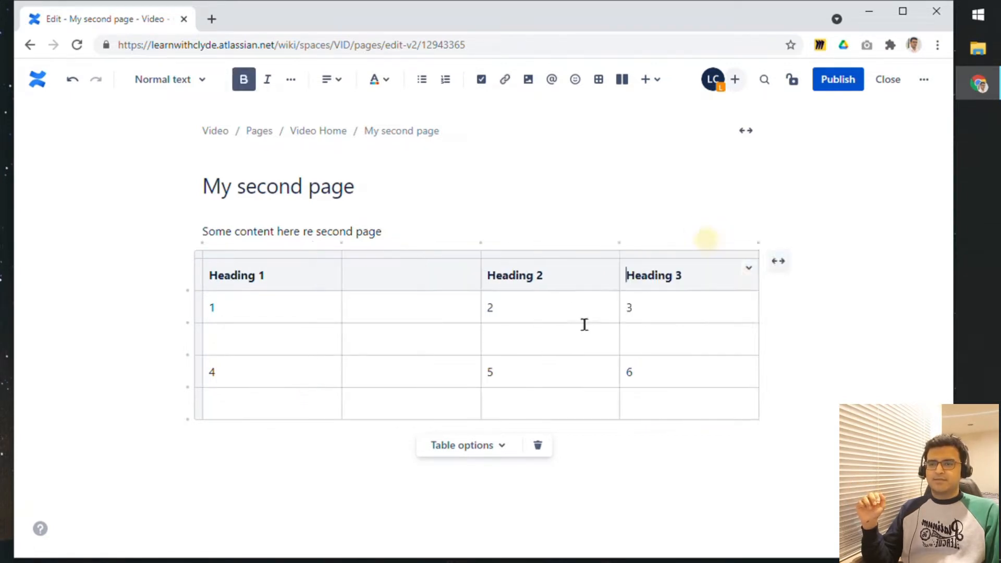
click(199, 403)
click(187, 408)
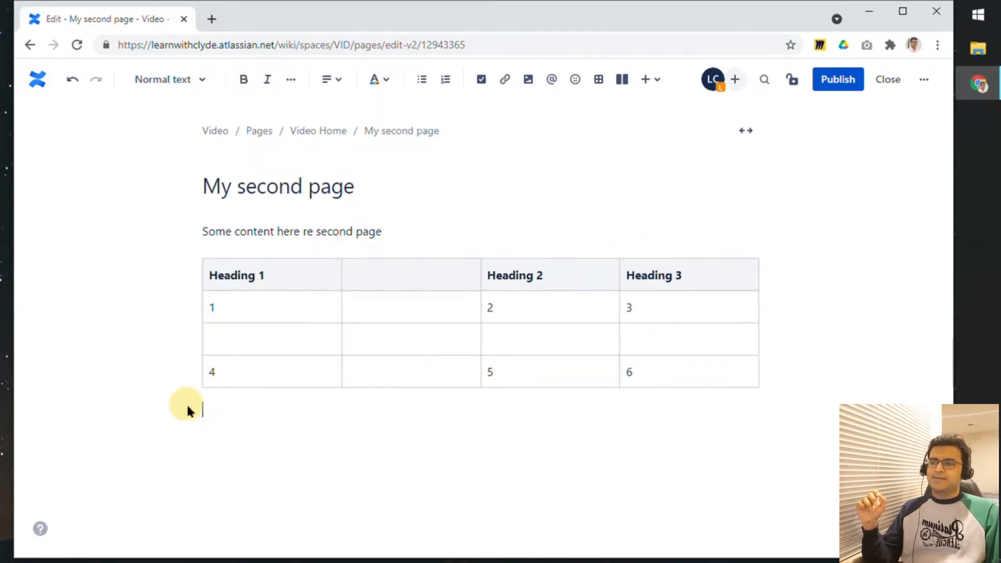
Copy the last row containing 4, 5, 6 into the empty row above it
click(206, 370)
click(199, 379)
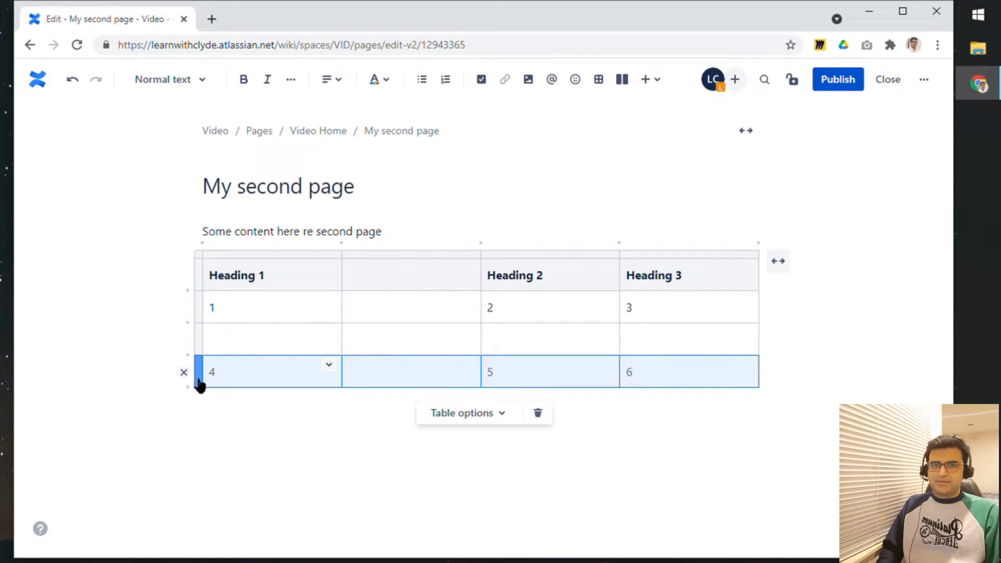
drag(200, 385, 203, 345)
click(203, 345)
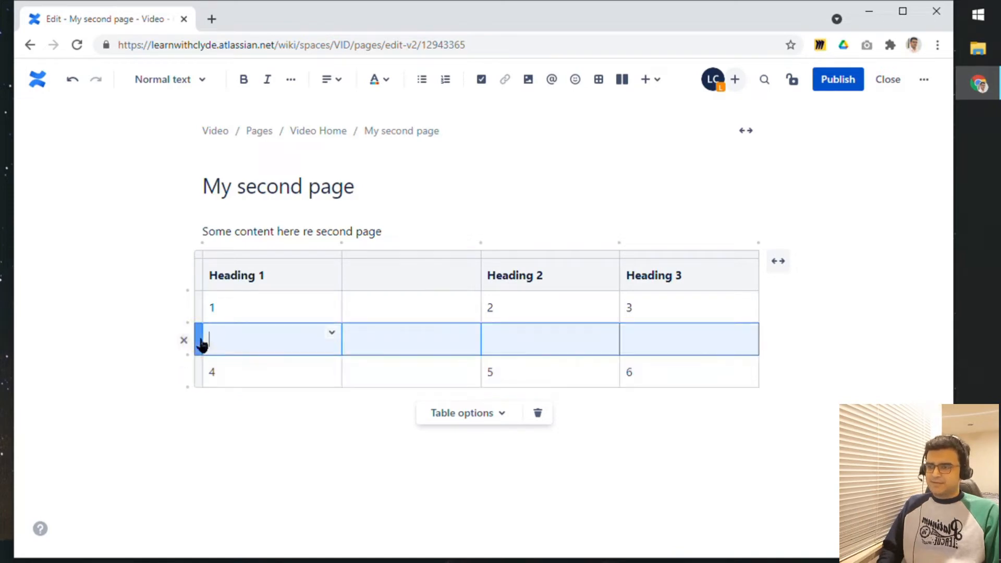
text(4		5	6)
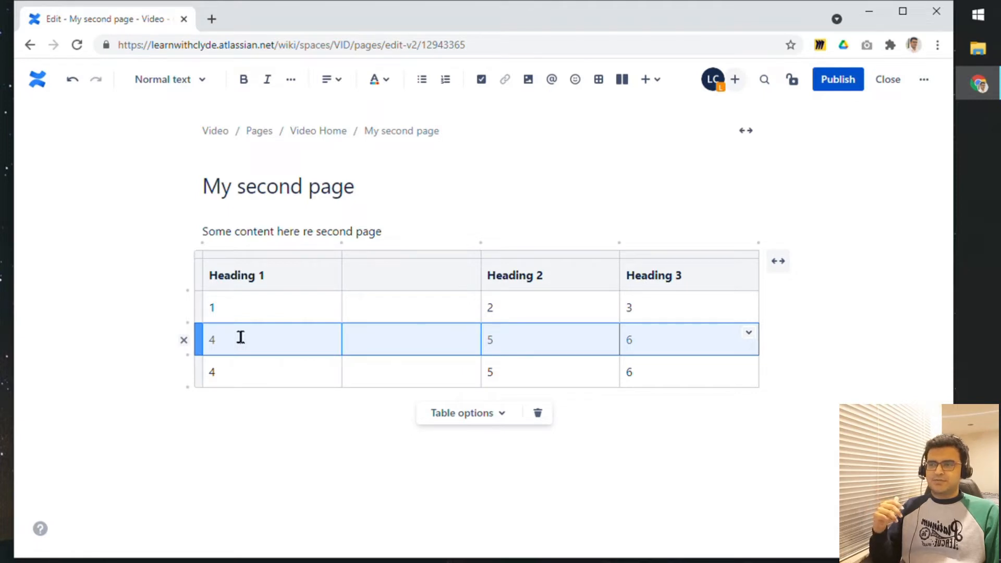
Move the middle 4, 5, 6 row into a new row inserted directly below the header row
click(198, 340)
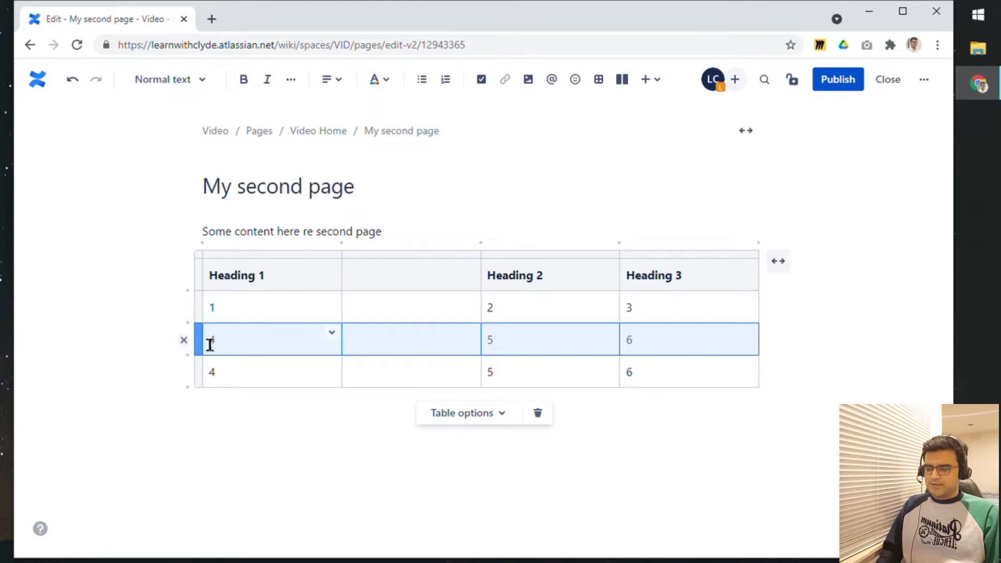
key(ctrl+x)
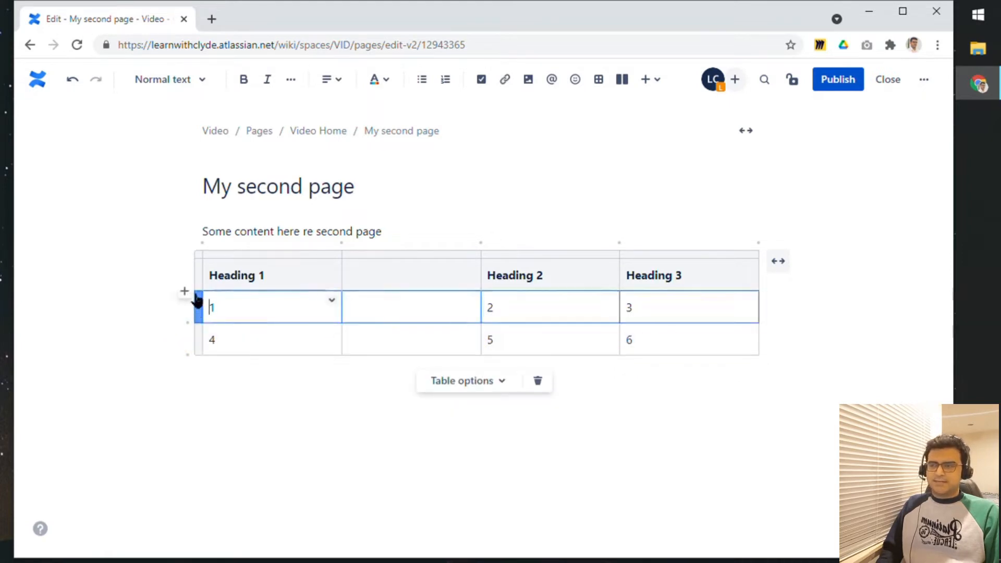
click(185, 292)
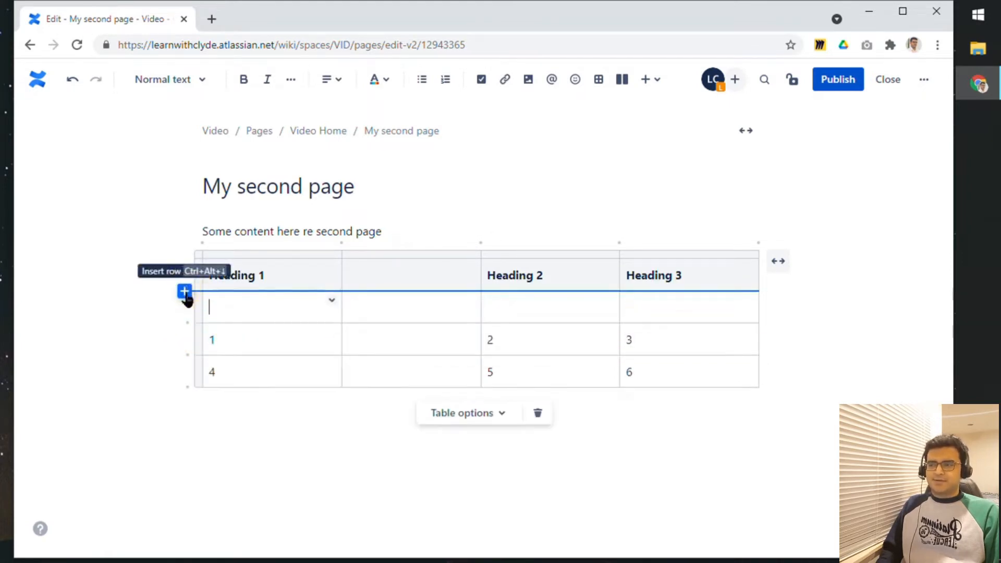
key(ctrl+v)
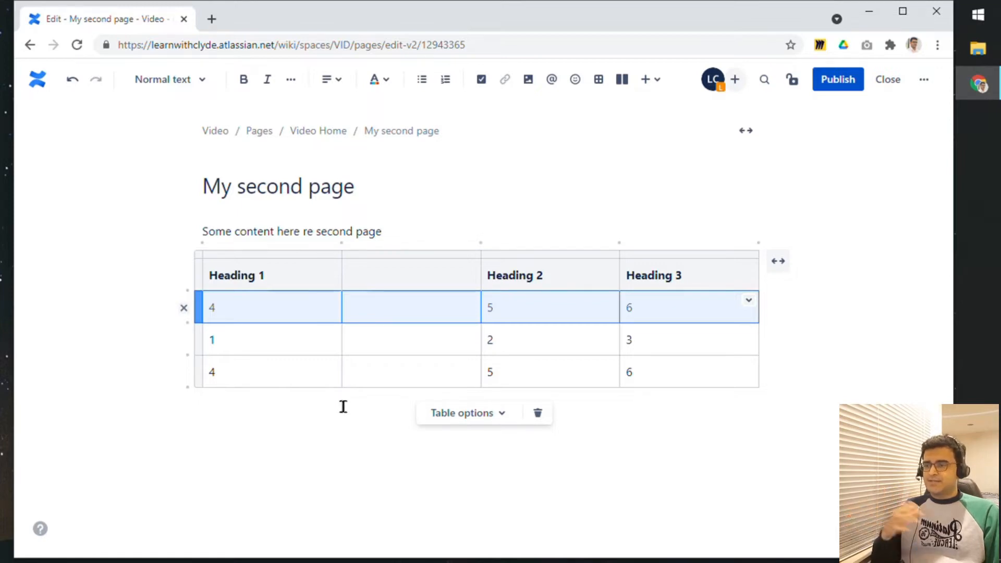
click(378, 353)
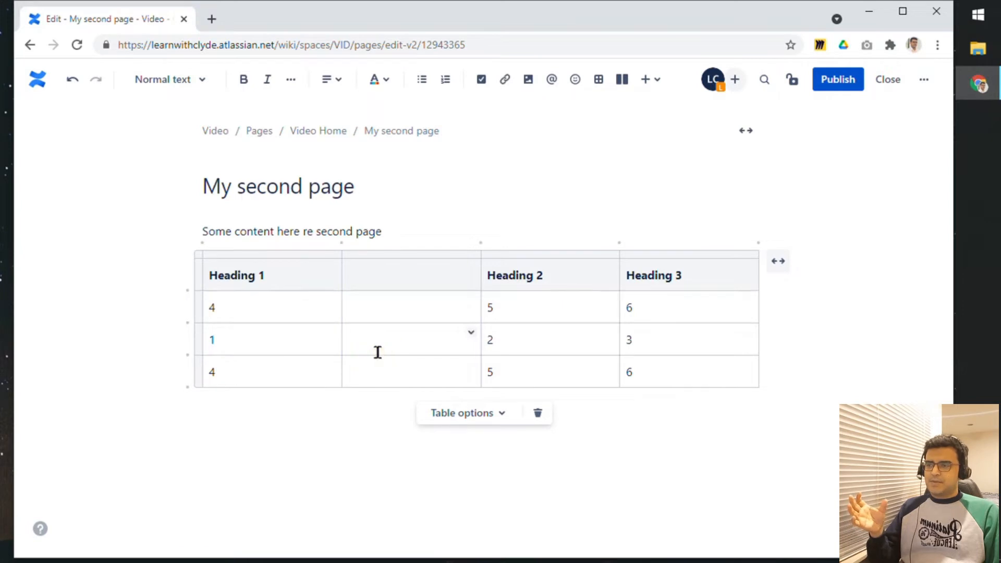
Format the 5 in the first body row as Heading 3 and make the 2 below it bold
double_click(490, 306)
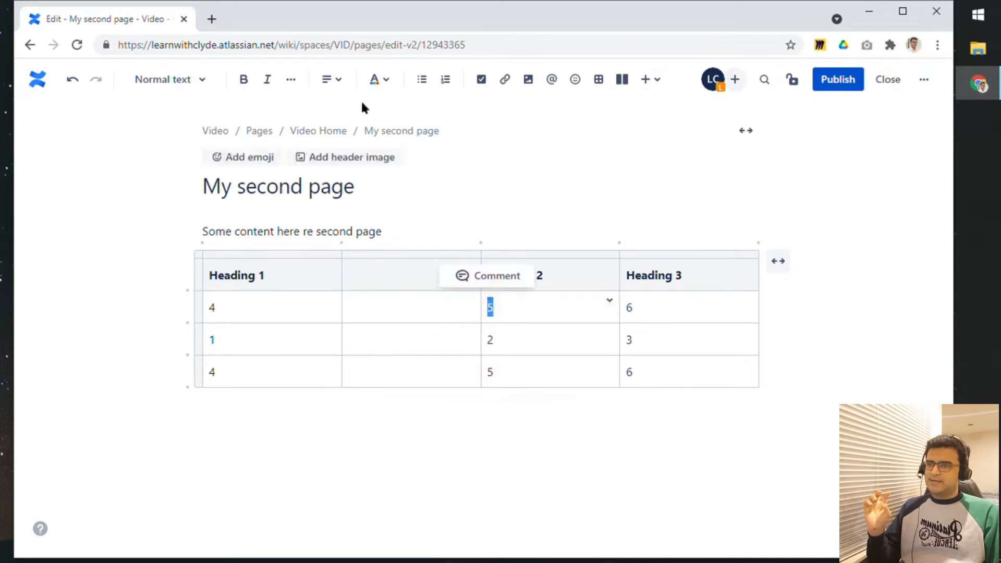
click(202, 84)
click(205, 204)
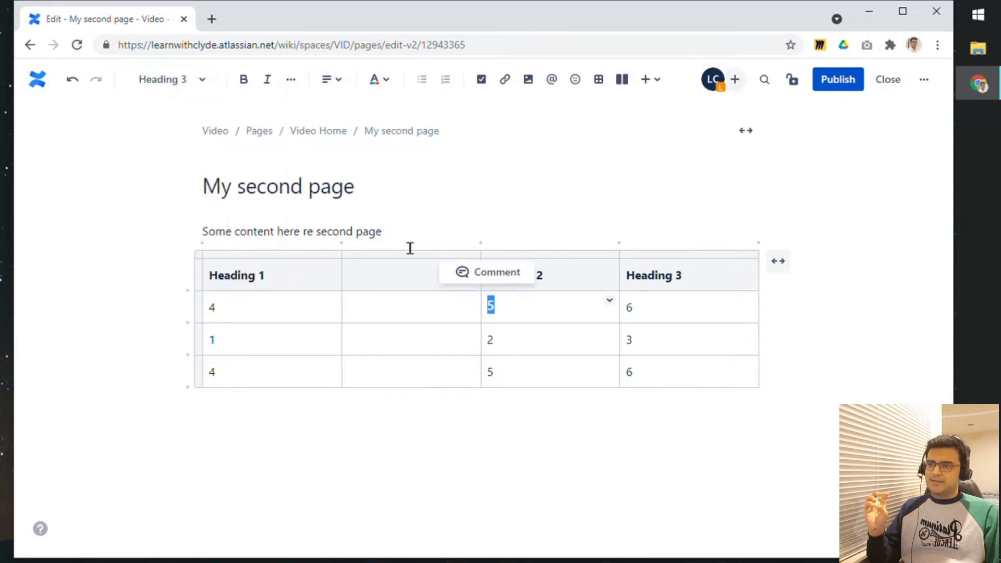
double_click(489, 337)
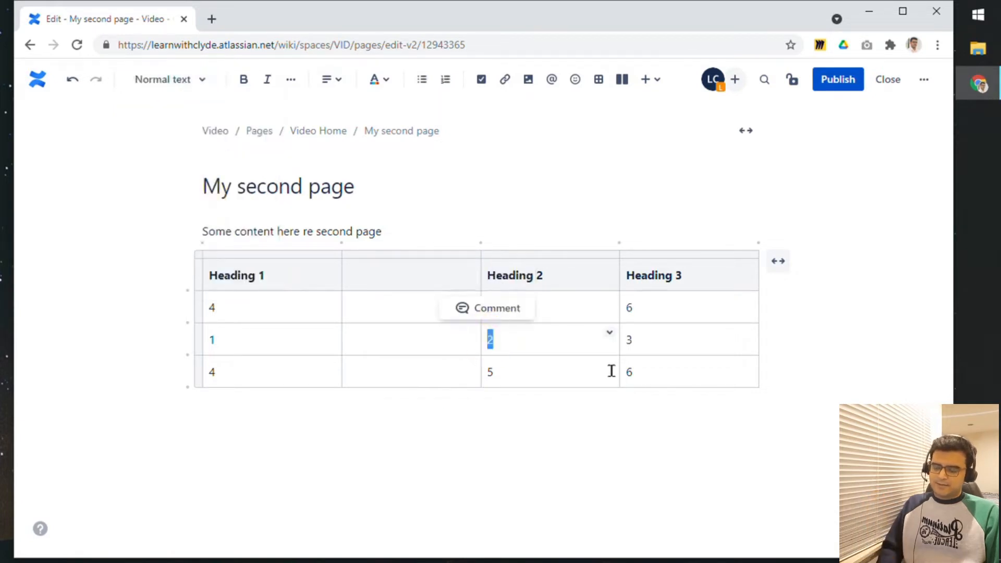
key(ctrl+b)
Make the 6 in the first body row italic and underlined
double_click(630, 306)
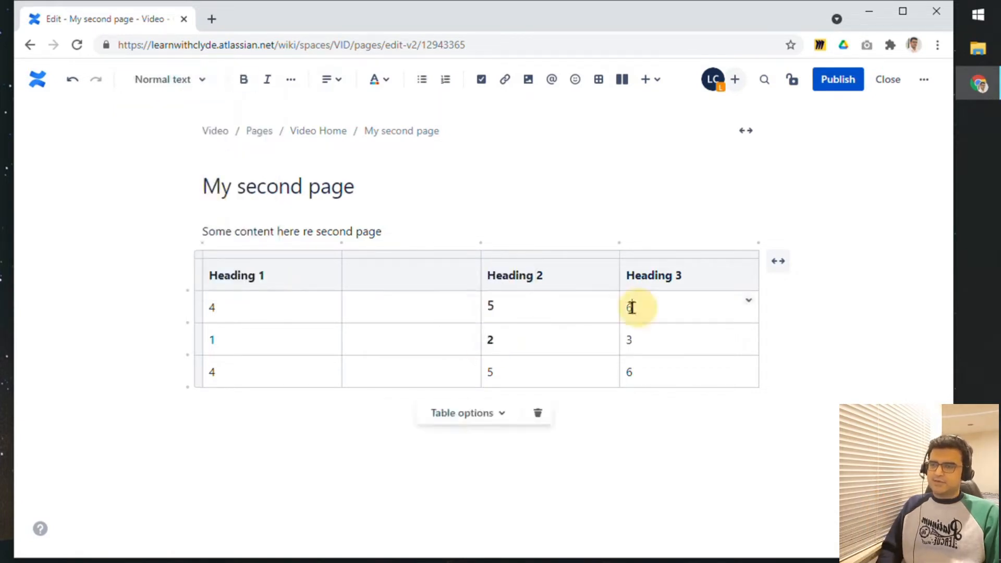
key(ctrl+i)
key(ctrl+u)
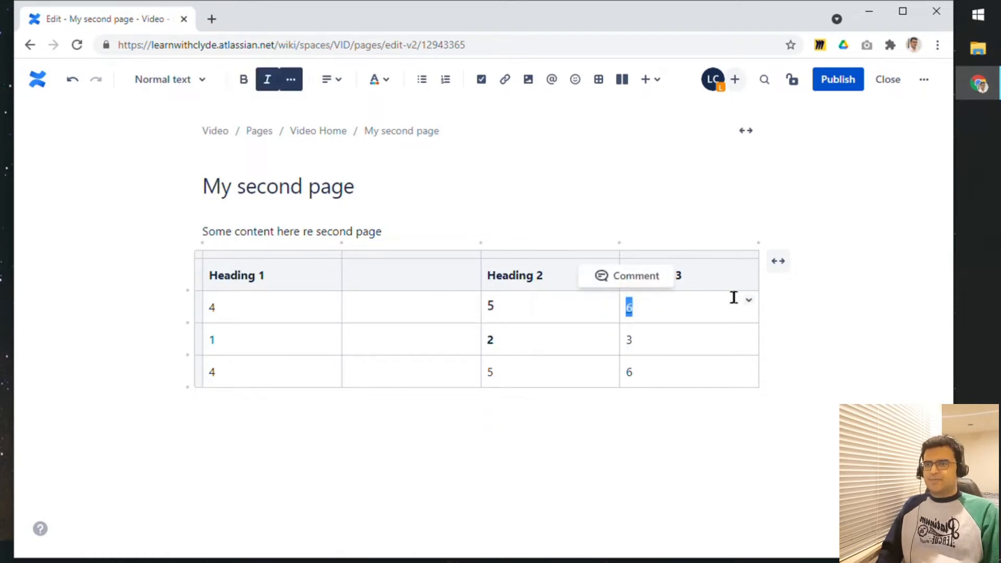
click(693, 346)
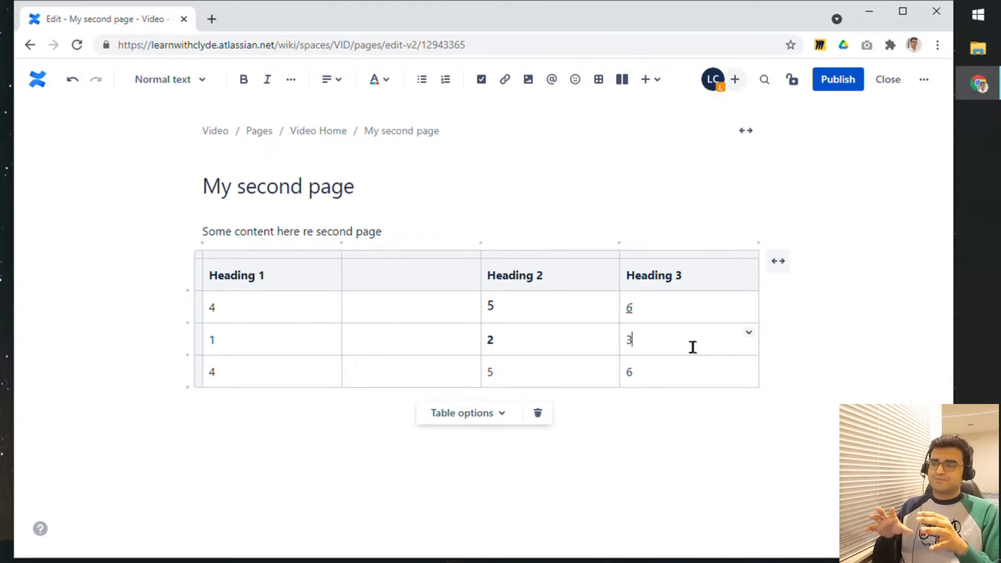
Turn on the numbered column for the table and publish the page
click(505, 413)
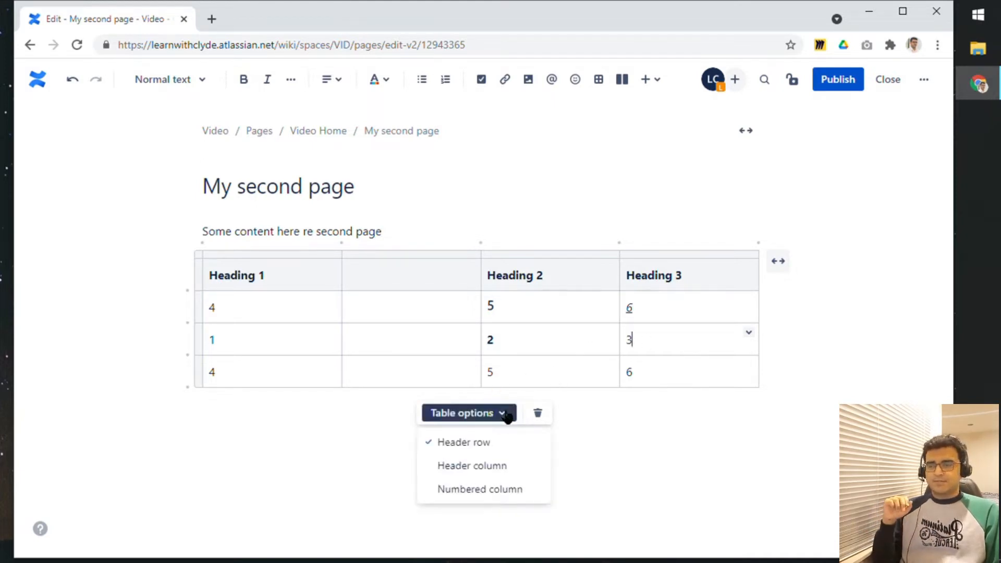
click(482, 490)
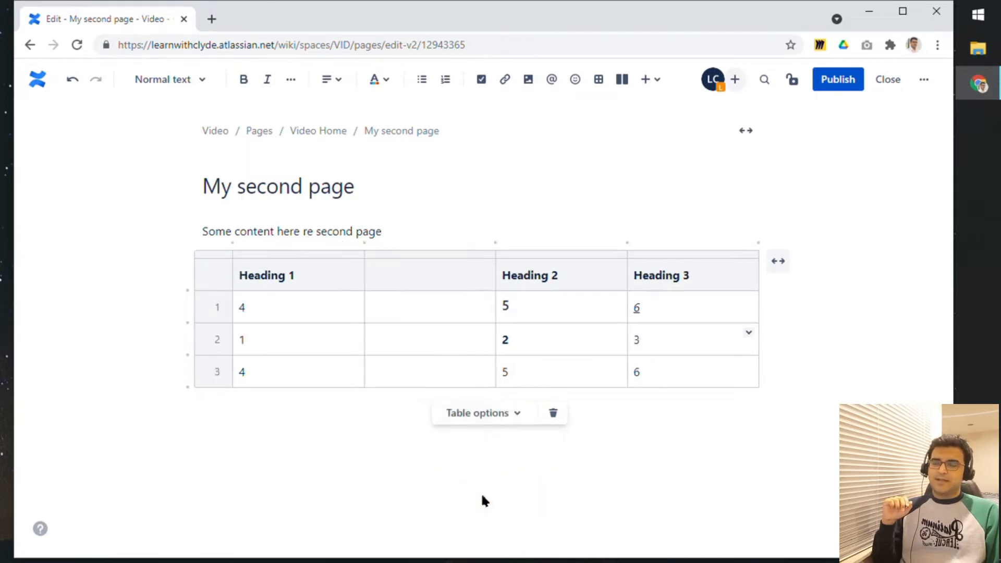
click(504, 413)
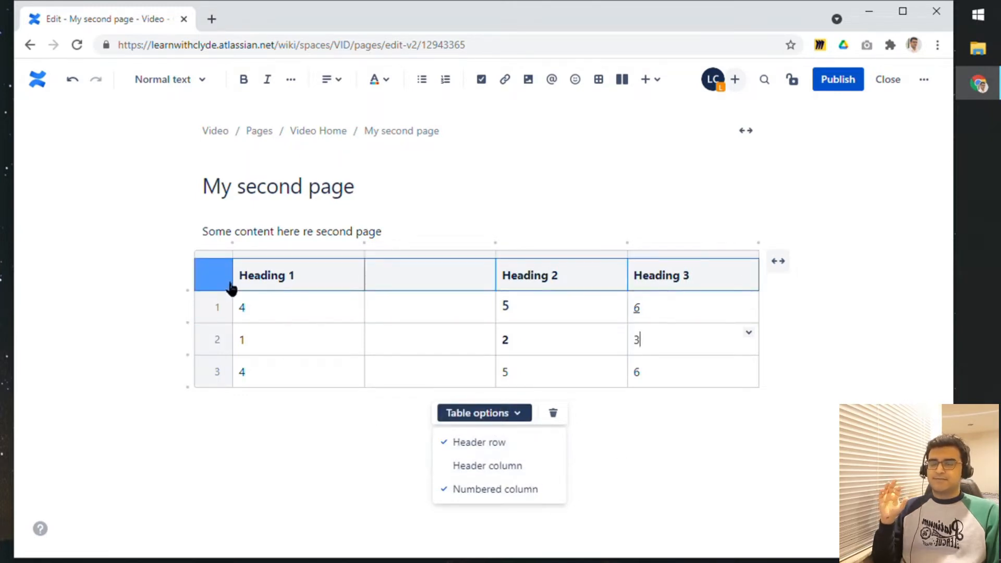
click(336, 381)
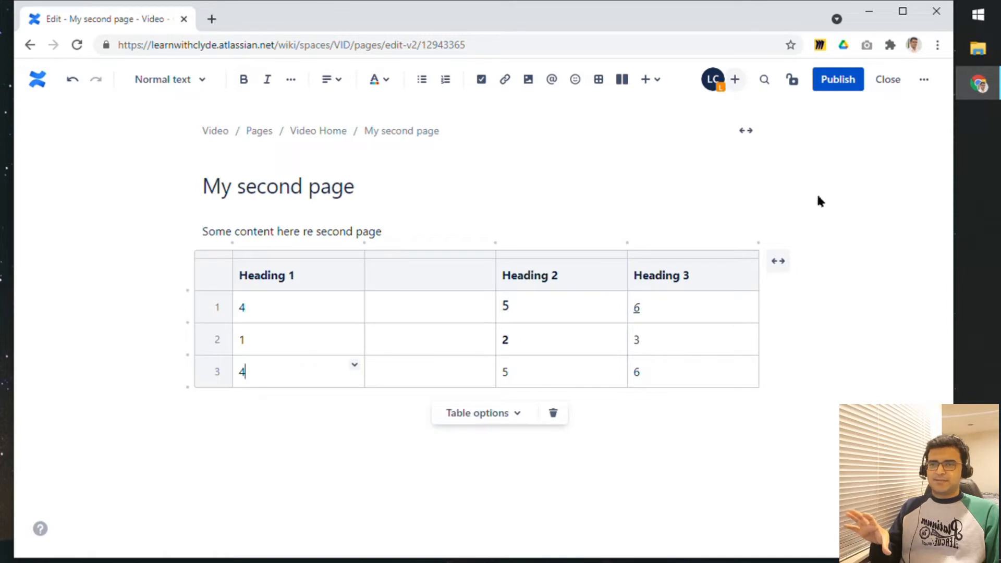
click(853, 92)
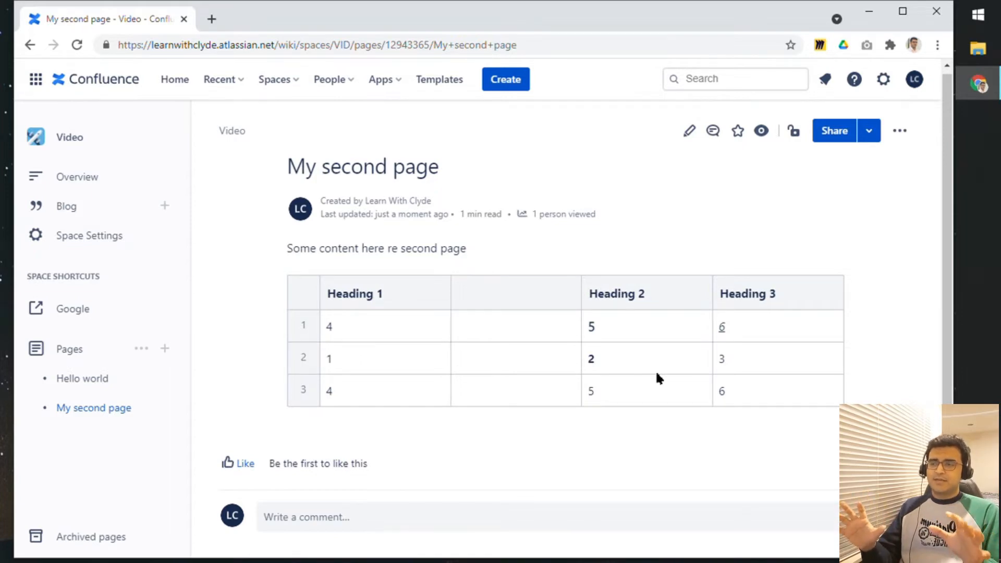
Reopen My second page for editing and give the bold 2 cell in numbered row 2 a light teal background
click(689, 130)
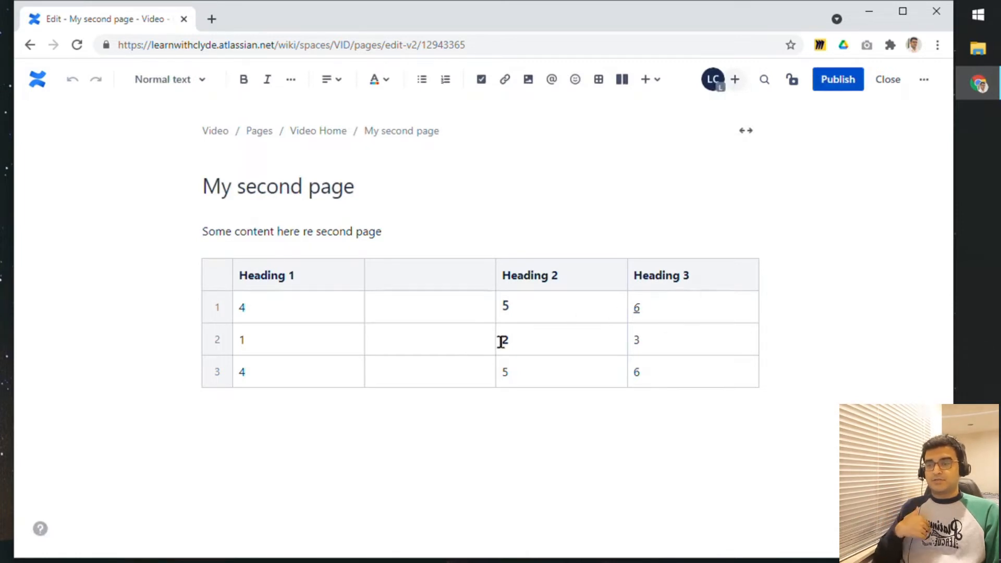
click(606, 334)
click(617, 332)
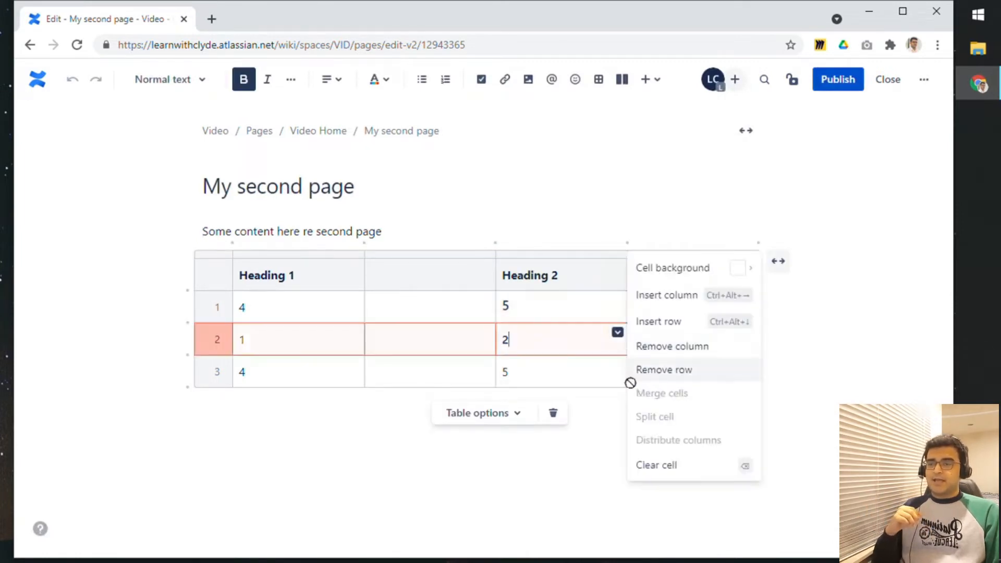
mouse_move(710, 279)
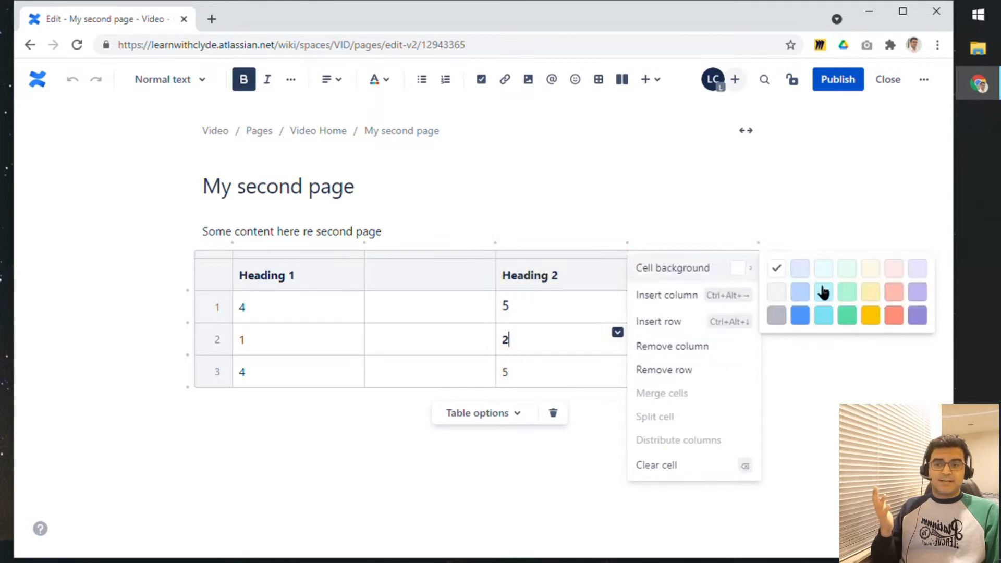
click(824, 292)
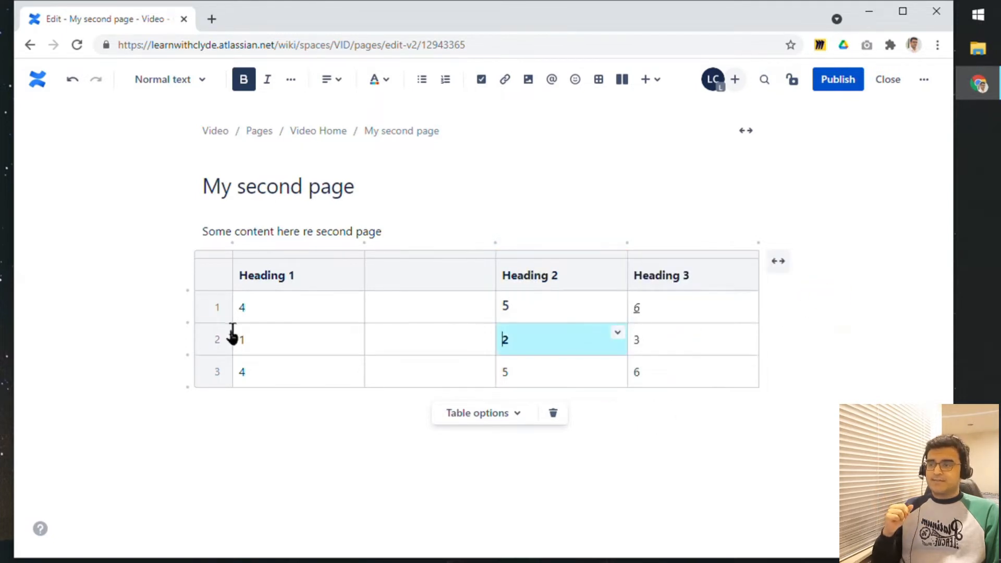
Give the whole empty column between Heading 1 and Heading 2 a light yellow cell background
click(423, 254)
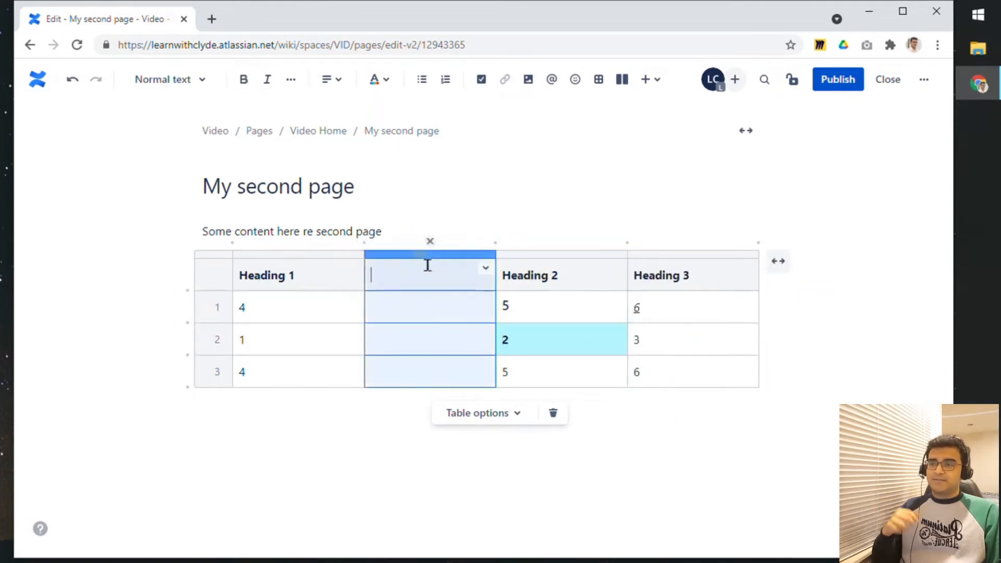
click(485, 268)
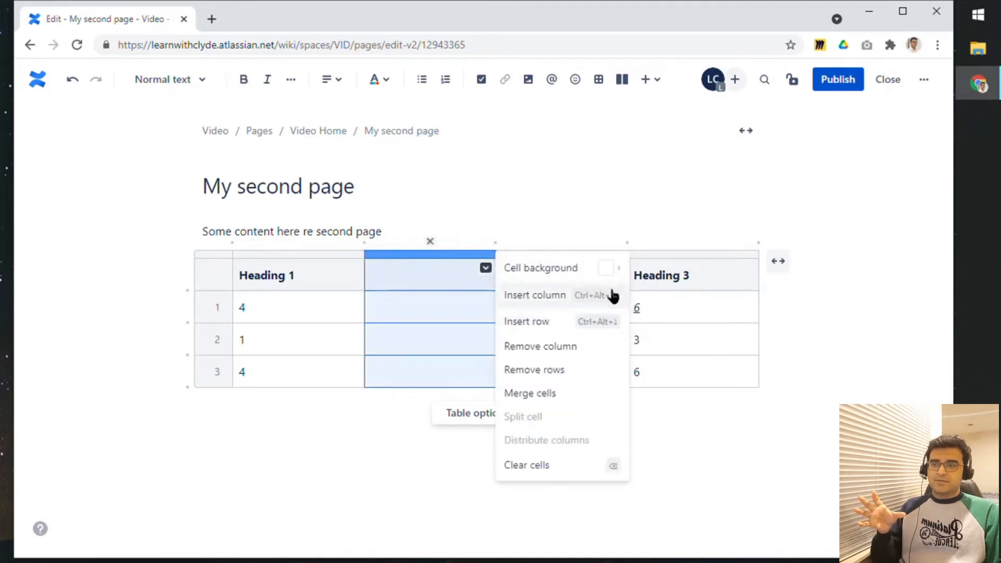
mouse_move(621, 276)
click(735, 290)
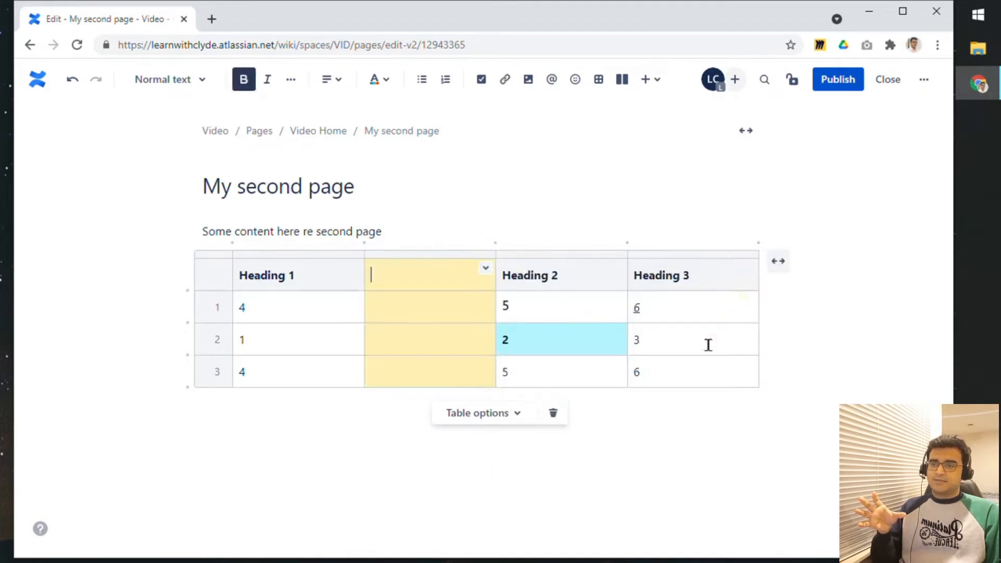
Make all the text in numbered row 2 of the table bold
click(194, 344)
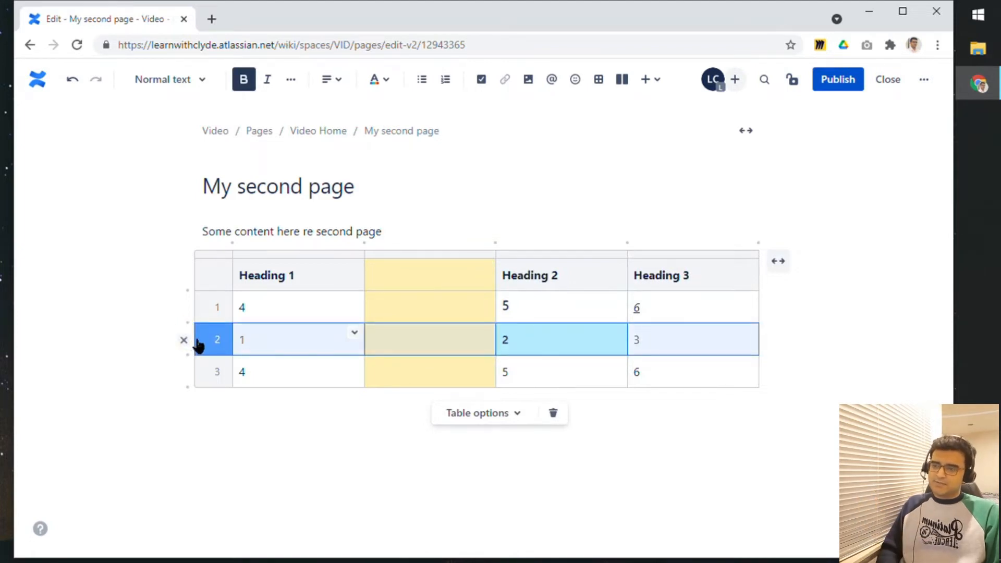
key(ctrl+b)
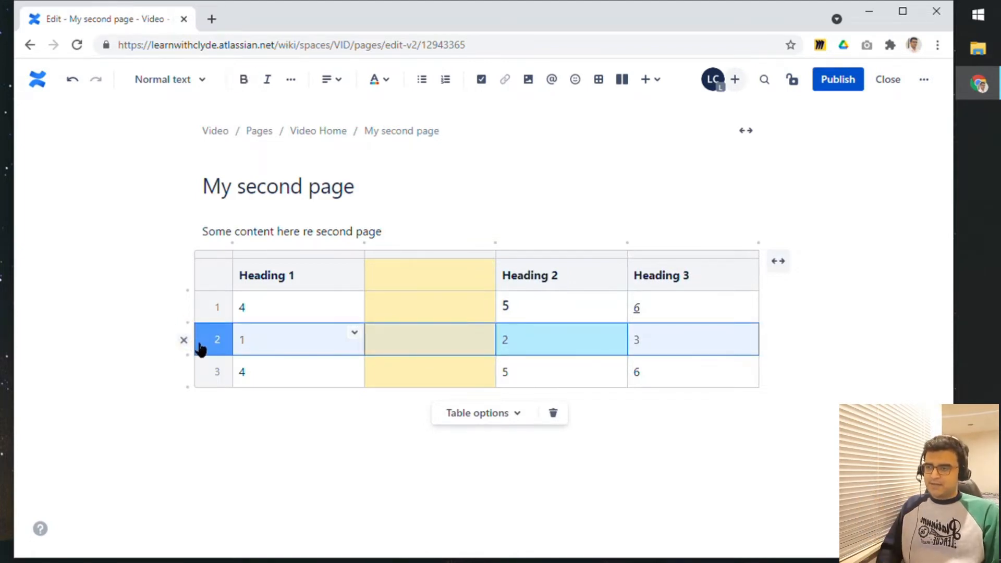
key(ctrl+b)
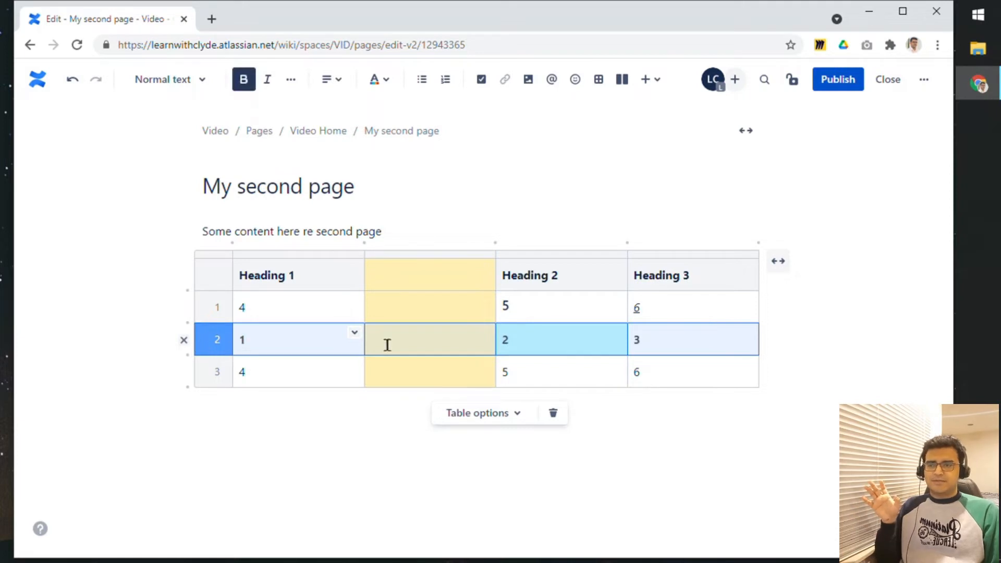
click(320, 340)
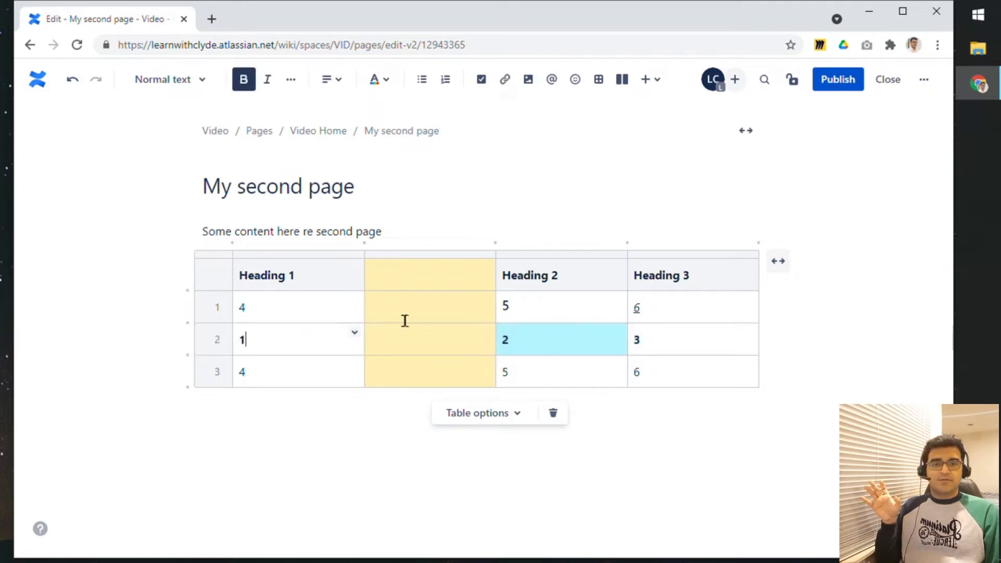
Merge the 2 and 3 cells in numbered row 2 and publish the page
click(504, 340)
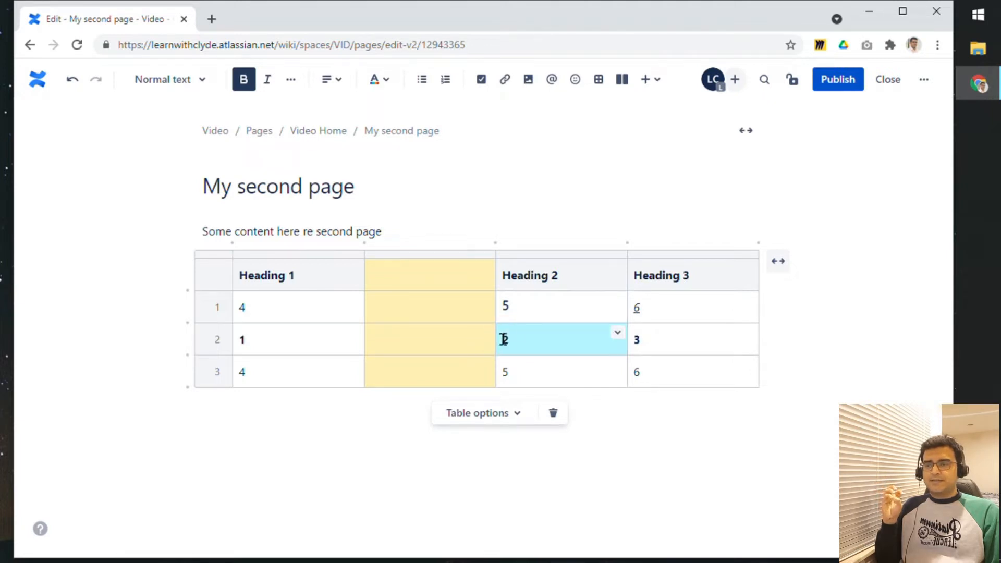
drag(510, 340, 712, 336)
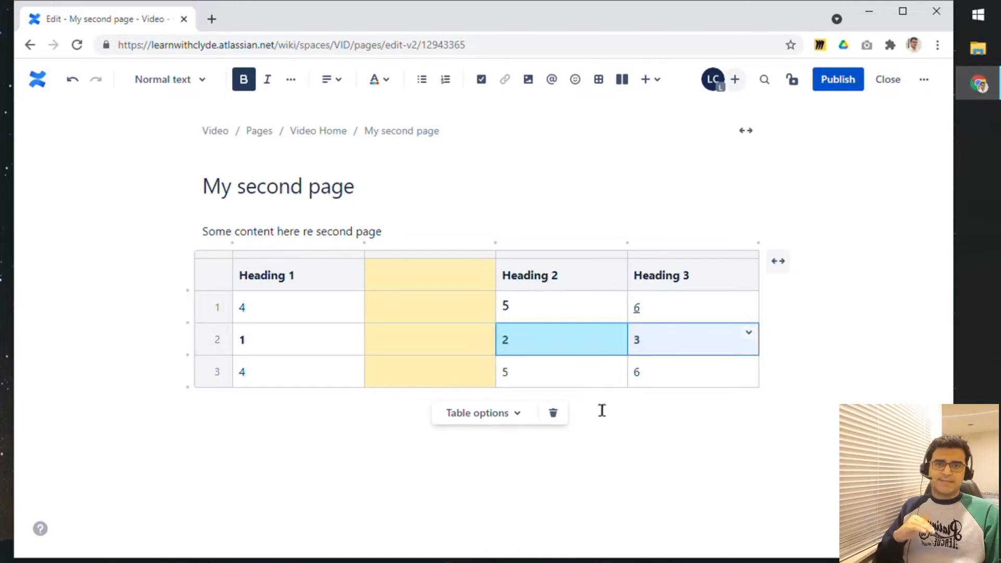
click(749, 333)
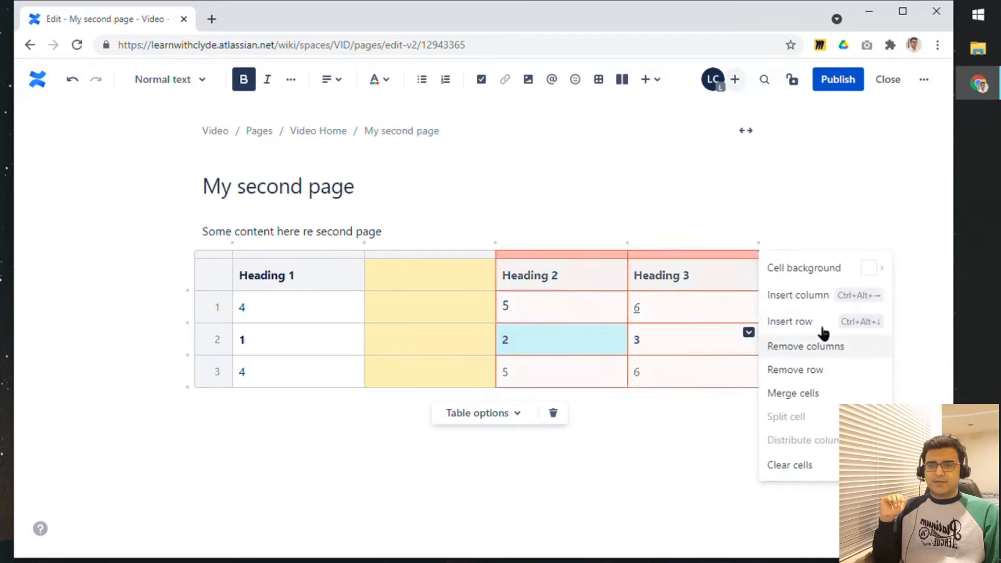
click(817, 400)
click(639, 364)
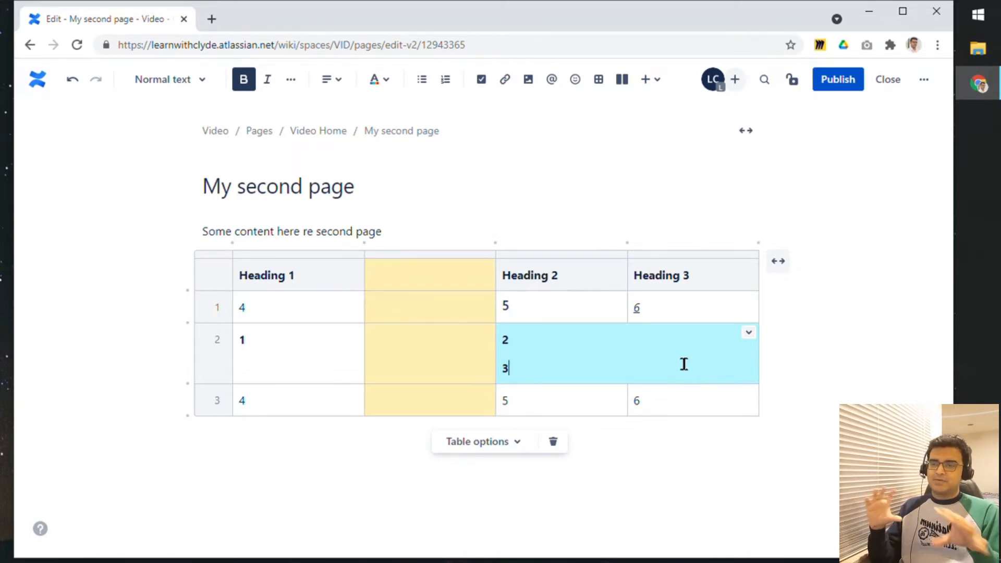
click(836, 79)
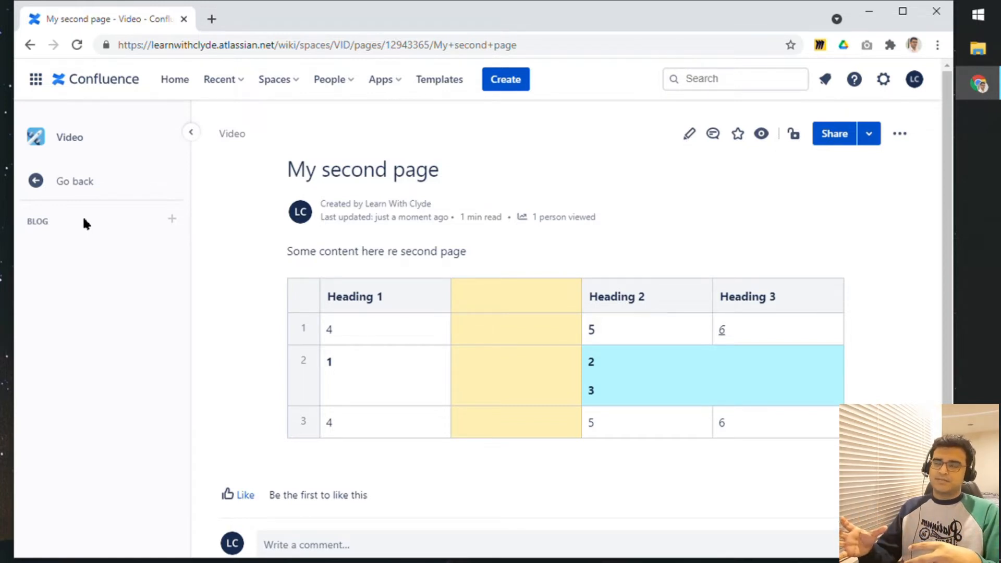
Create a blog post in the Video space with the title "My first blog post"
click(174, 220)
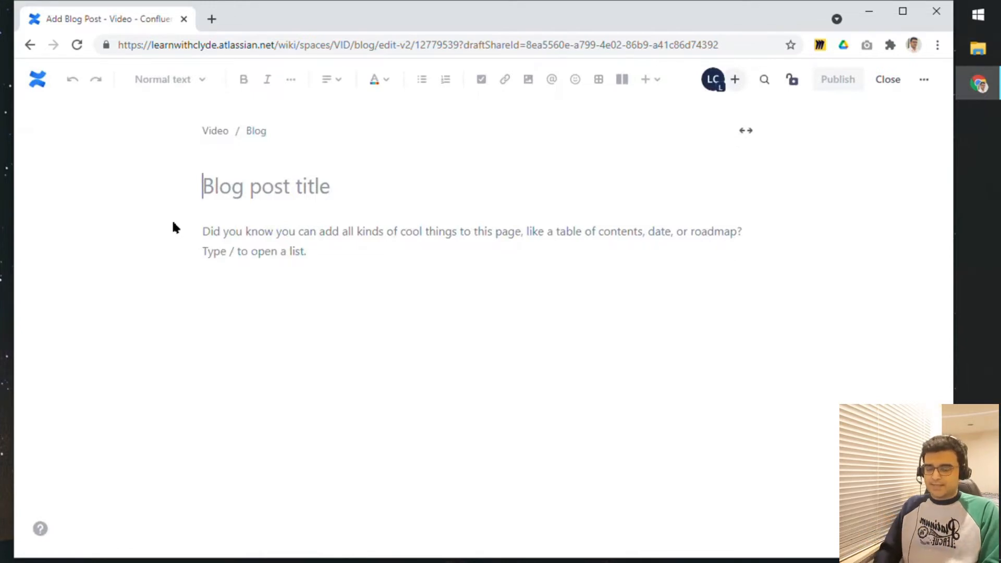
text(My b)
key(BackSpace)
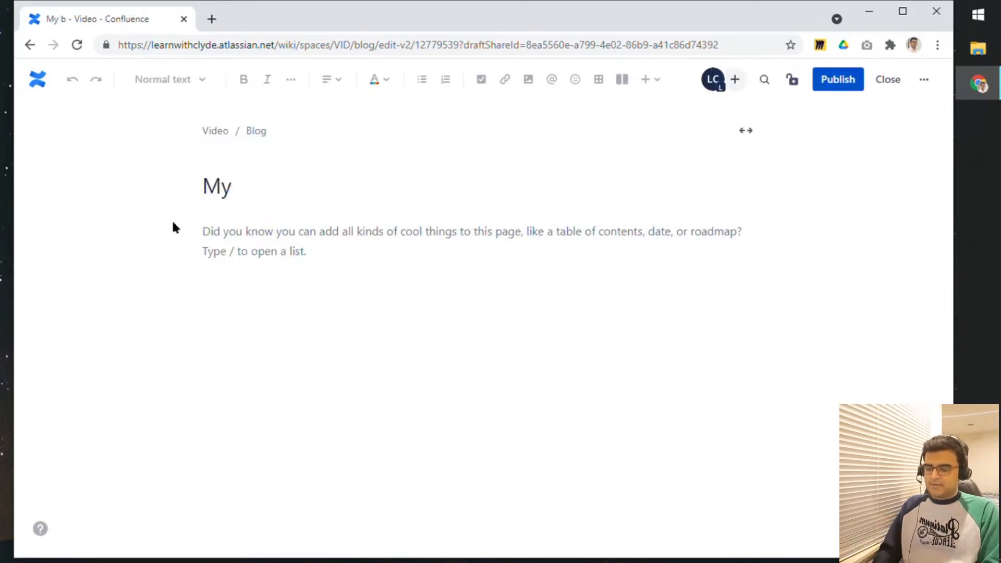
text(firs)
key(BackSpace)
text(t blog post)
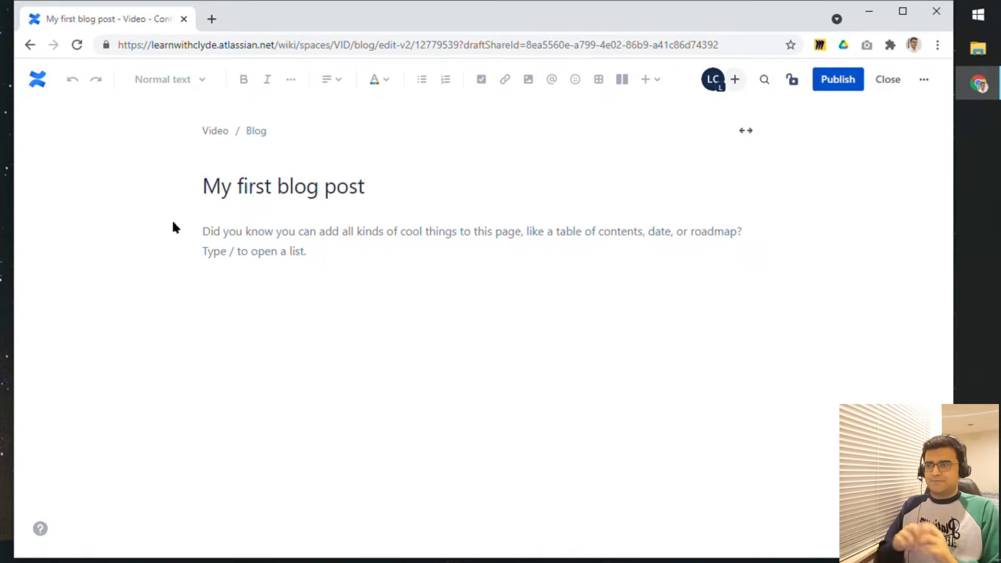
Enter "Blog post contents" as the body of the blog post and publish it
click(220, 225)
text(Blog p)
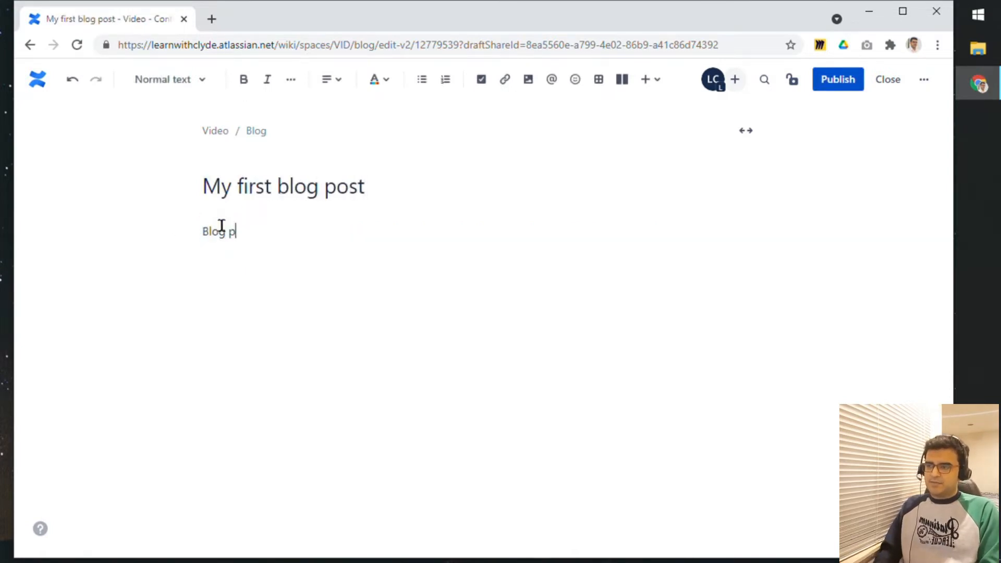
text(ost contents)
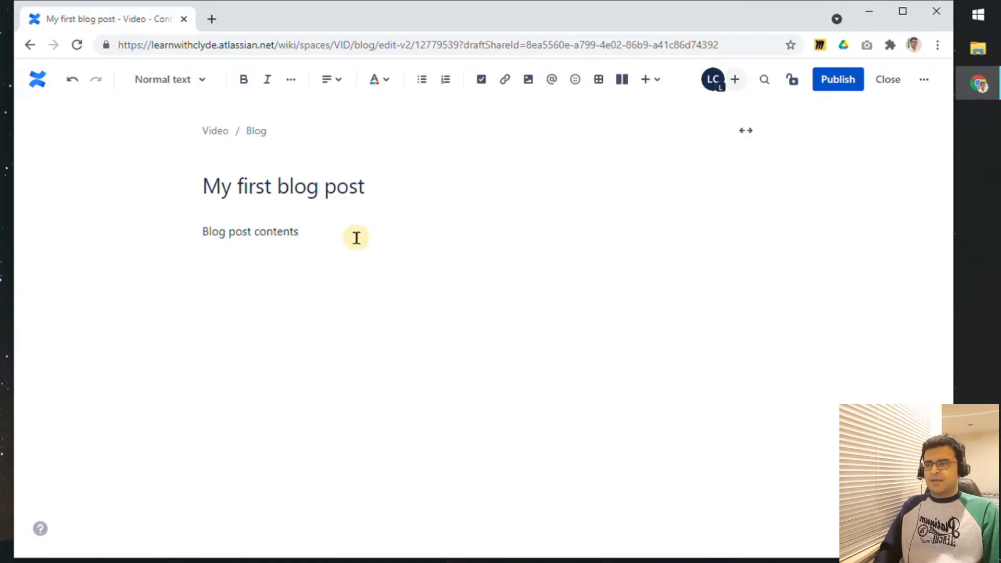
key(Return)
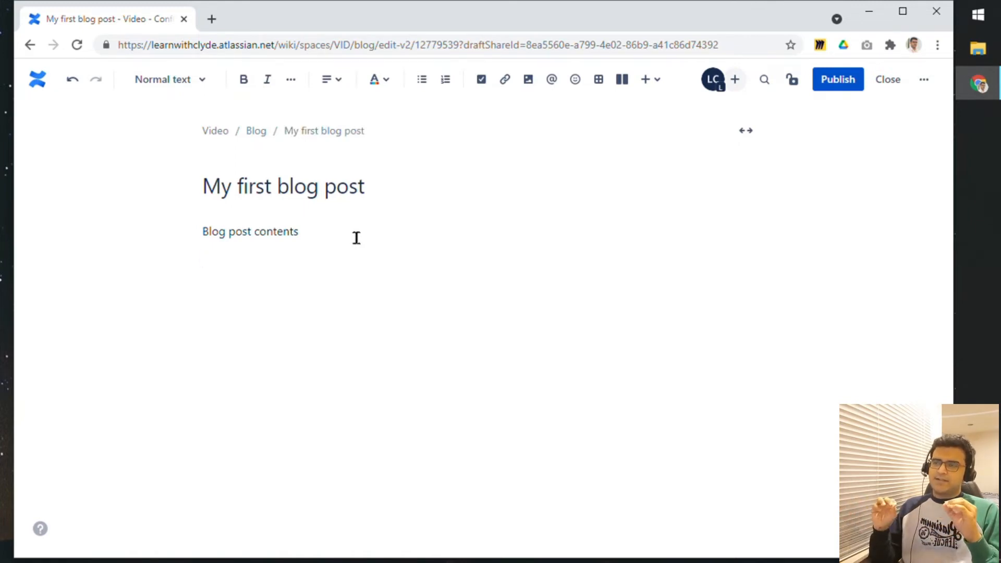
mouse_move(284, 182)
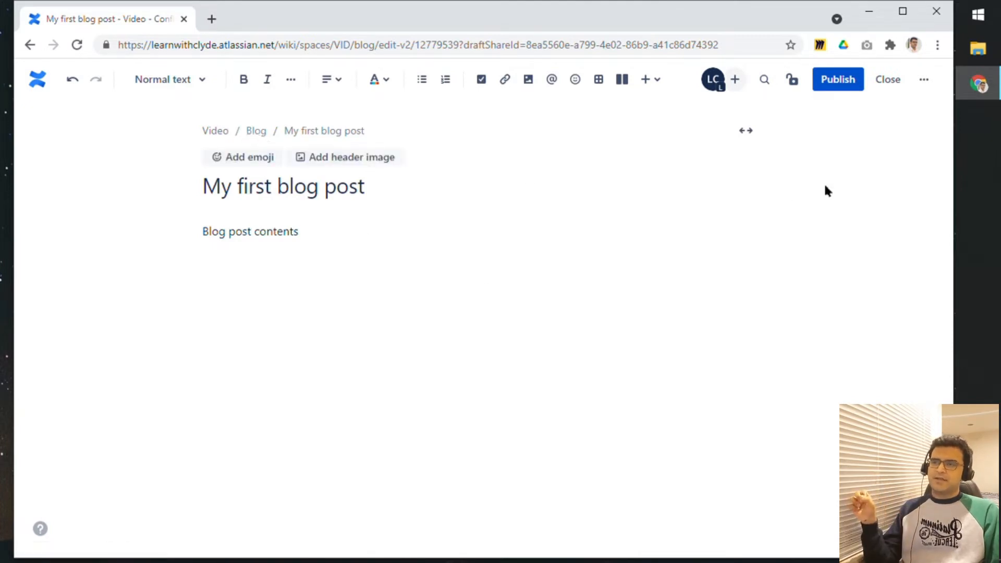
click(830, 87)
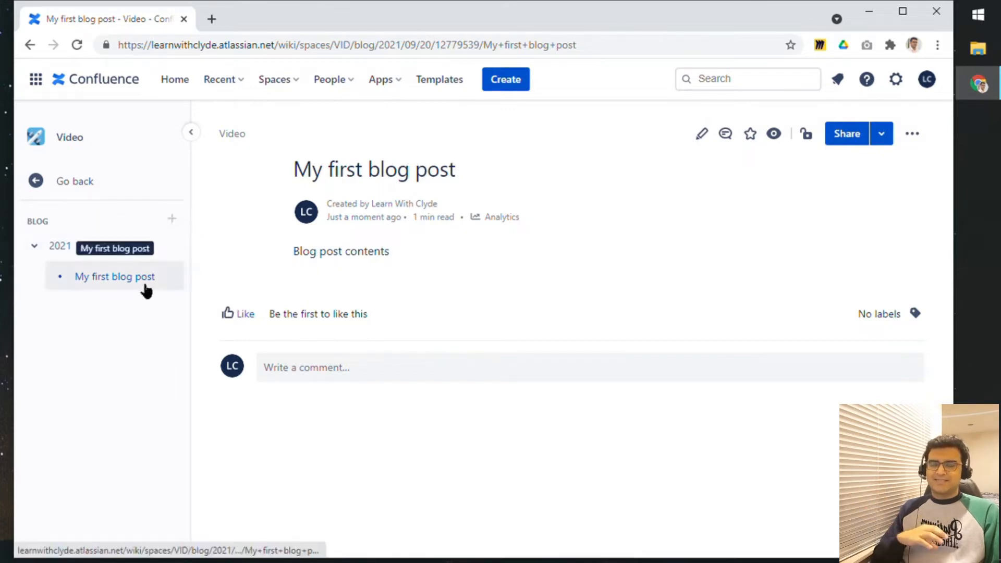
Return to the Video space's page tree and move My third page above Hello world
click(95, 184)
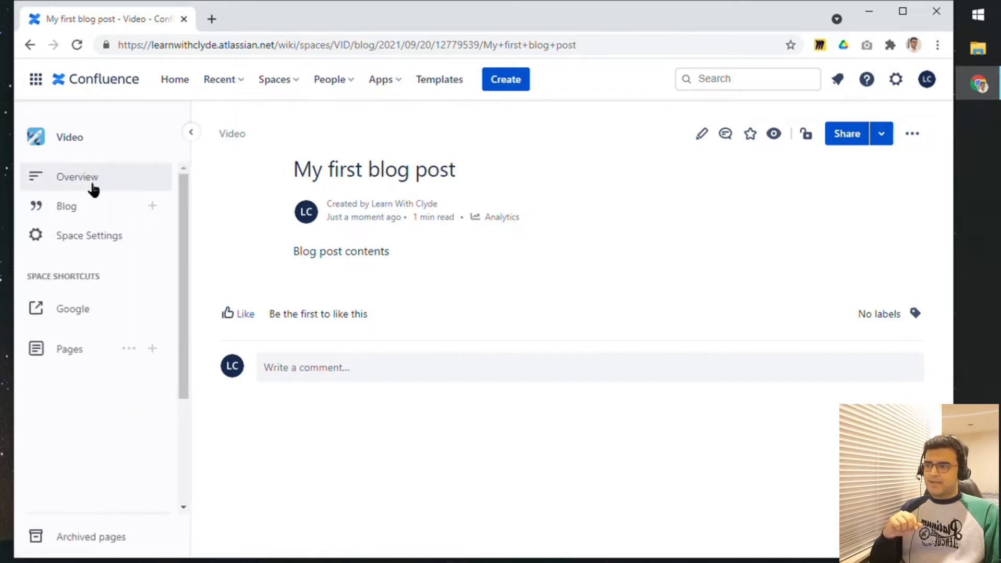
scroll(107, 333, down, 2)
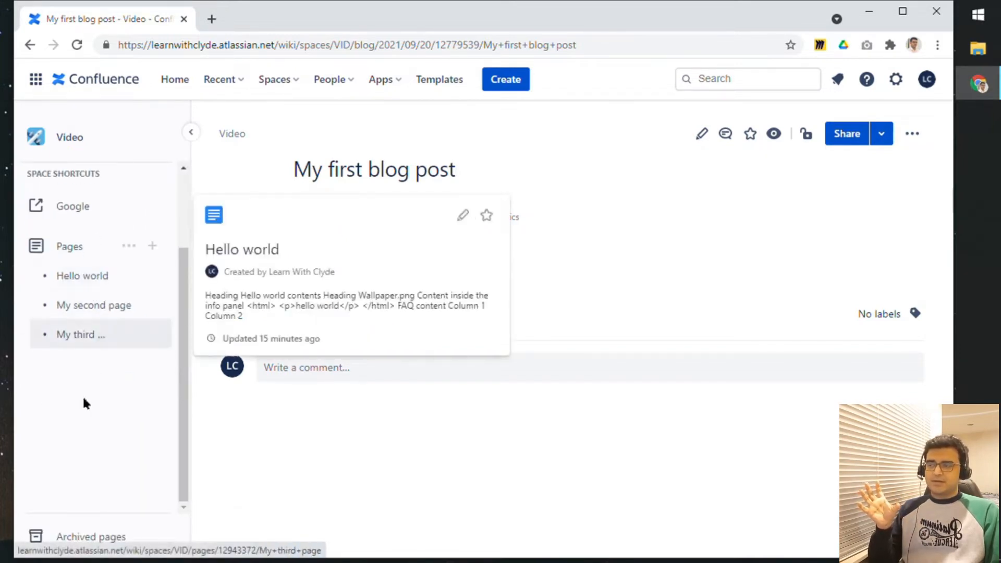
mouse_move(93, 346)
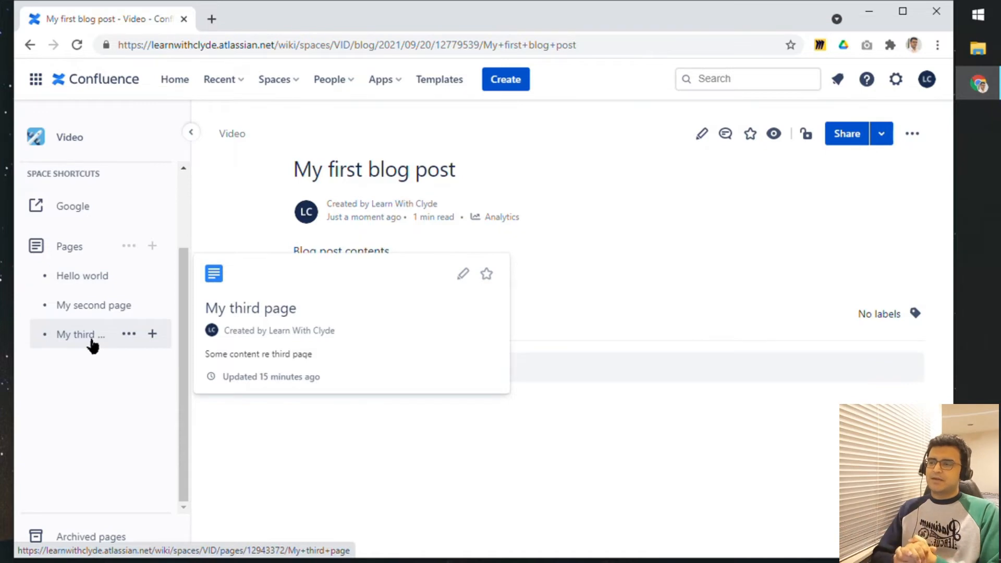
scroll(93, 345, up, 2)
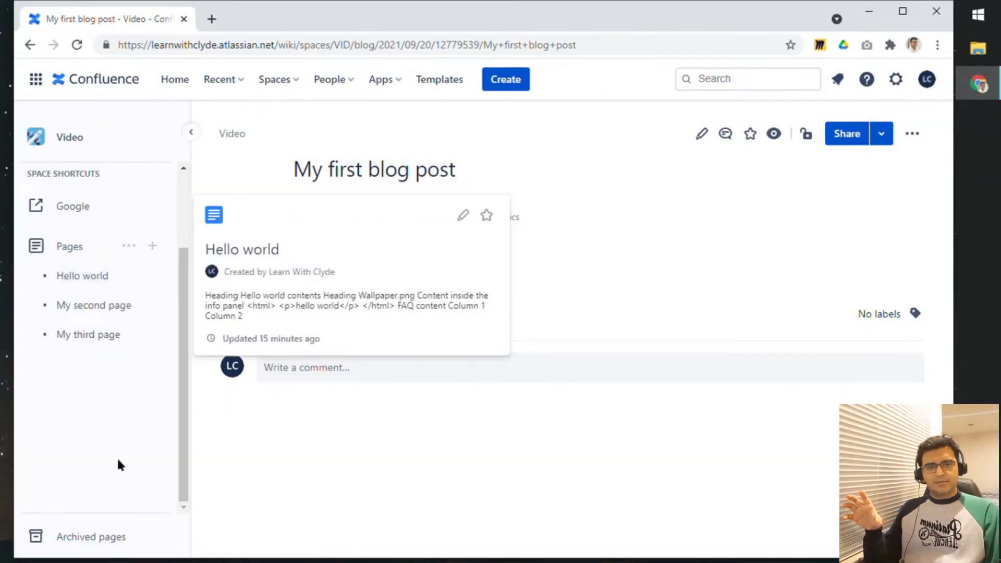
mouse_move(100, 303)
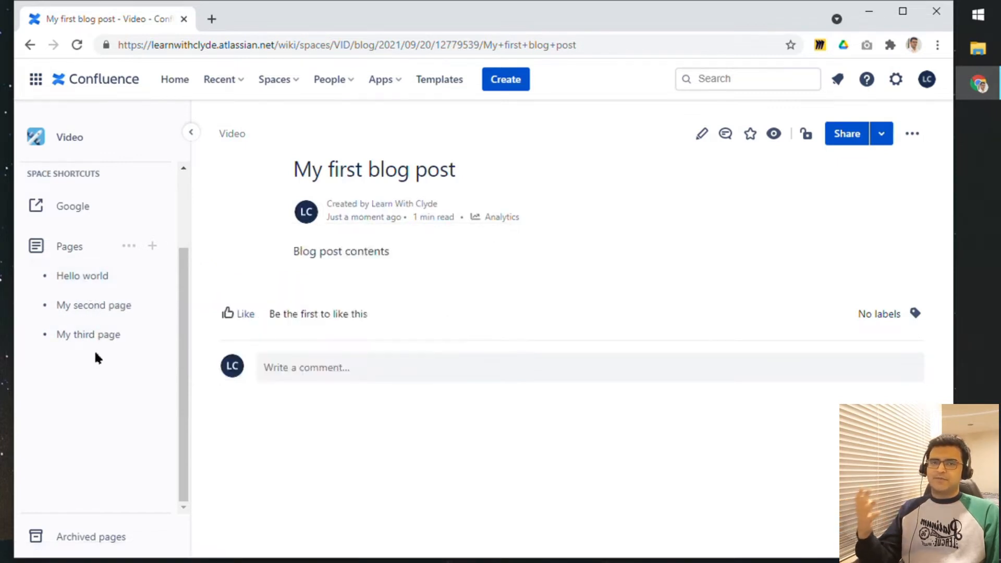
mouse_move(97, 337)
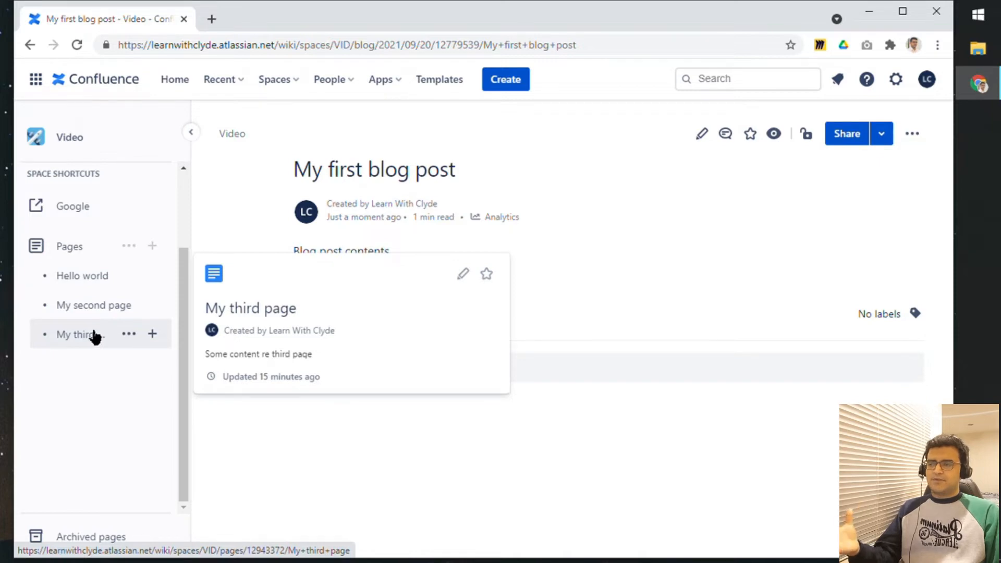
drag(94, 336, 101, 275)
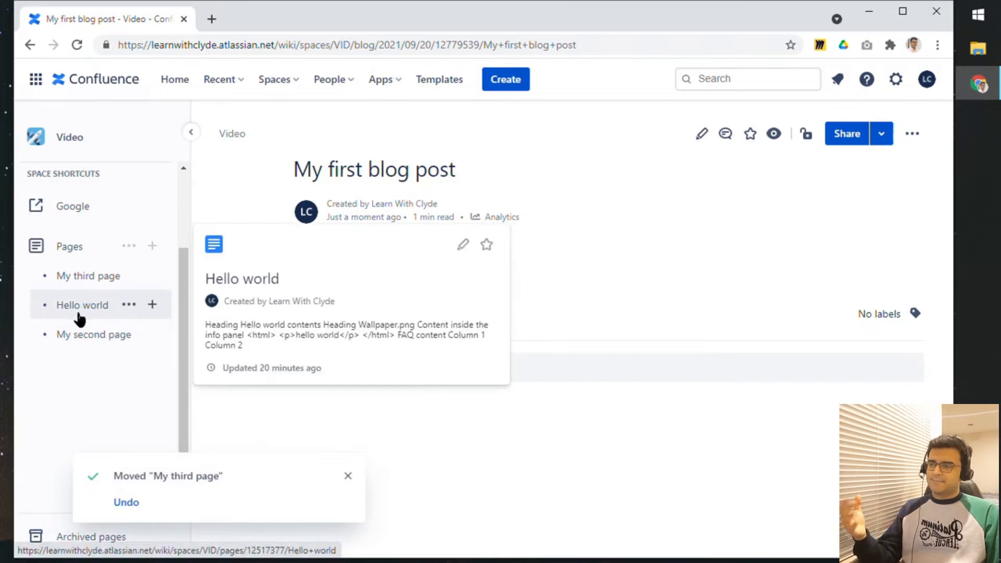
Nest Hello world under My third page as a child page and expand My third page in the page tree
drag(80, 319, 105, 281)
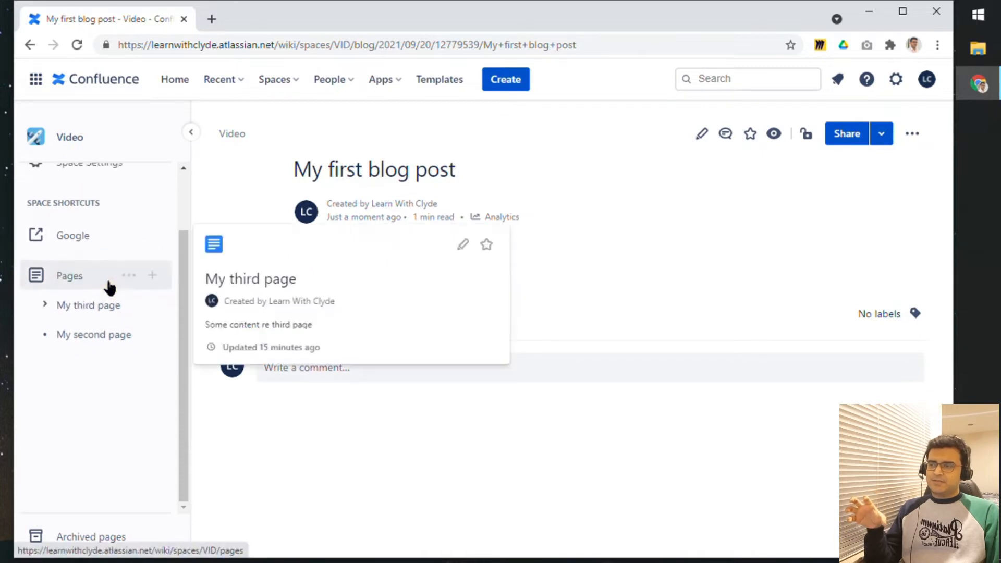
click(42, 306)
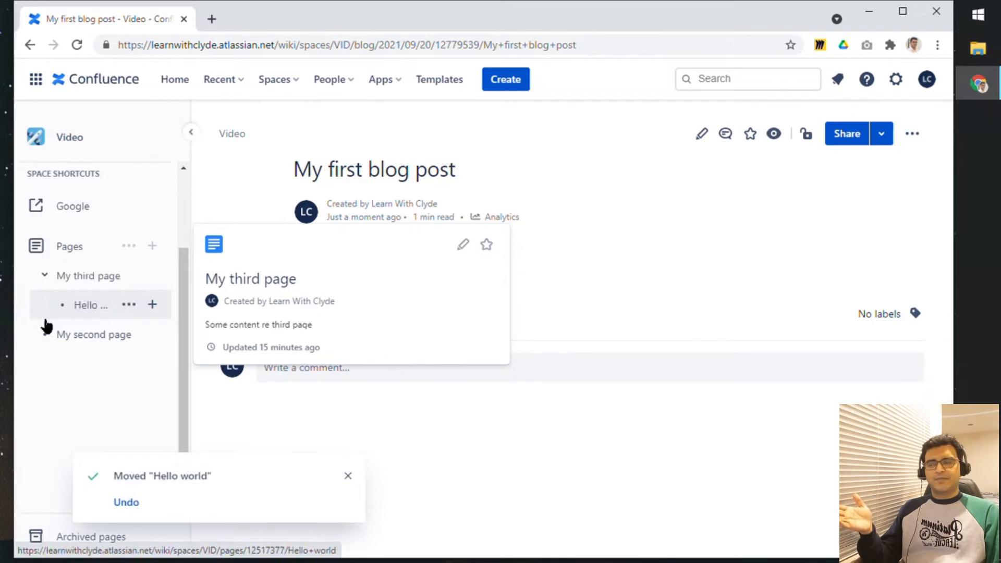
mouse_move(45, 327)
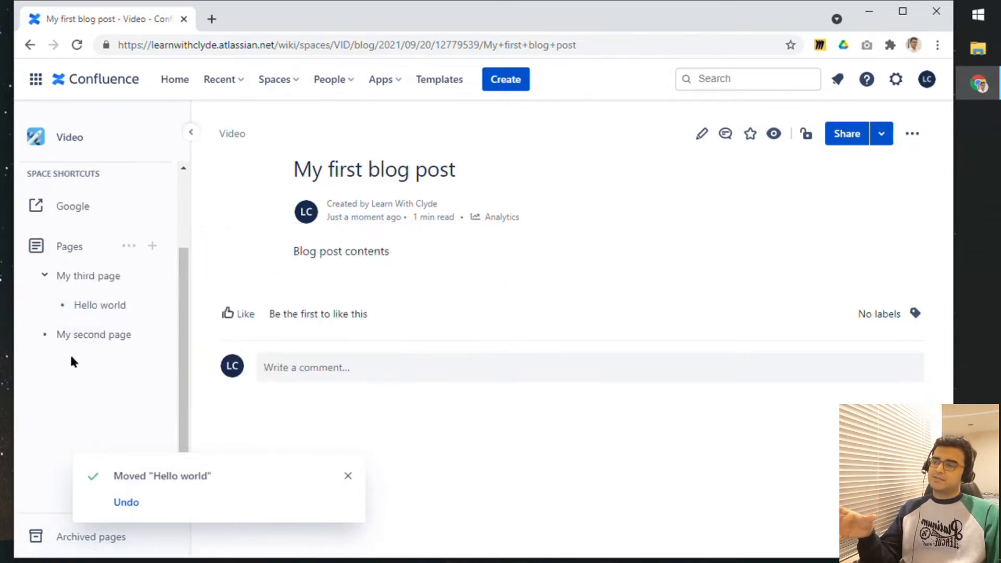
mouse_move(71, 346)
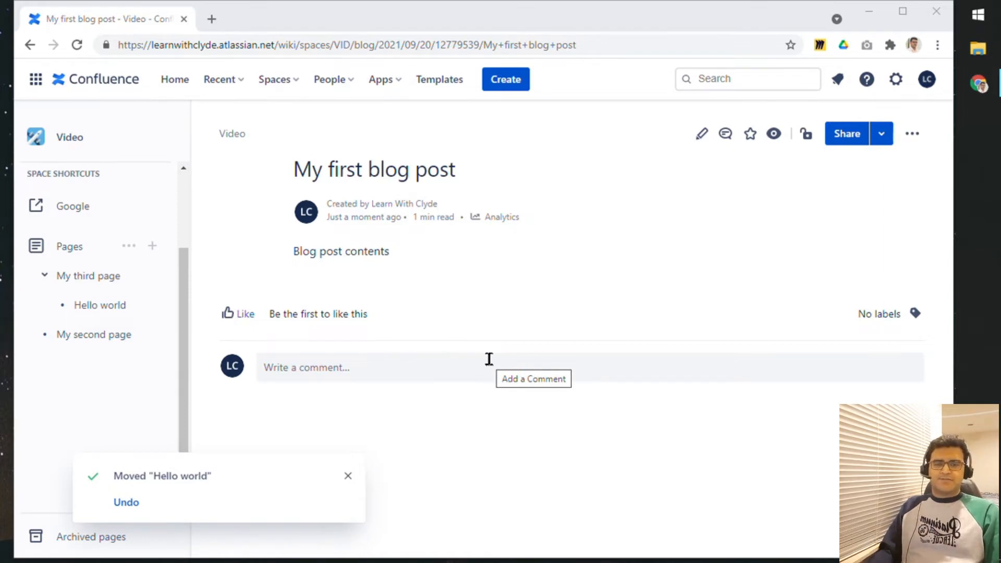
Search Confluence for "second page" and compare the results filtered by the Video space and by the Demo space
click(712, 81)
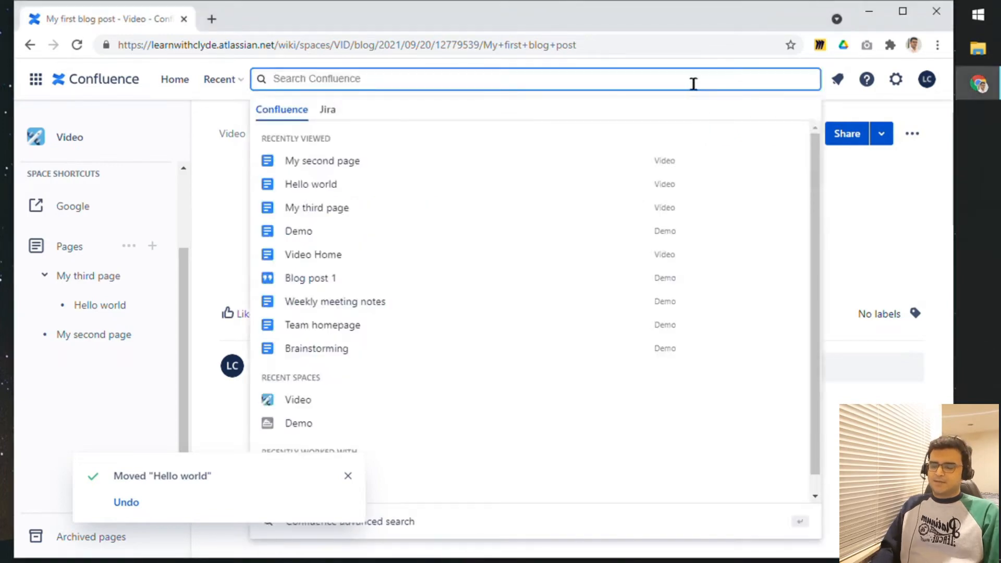
text(second page)
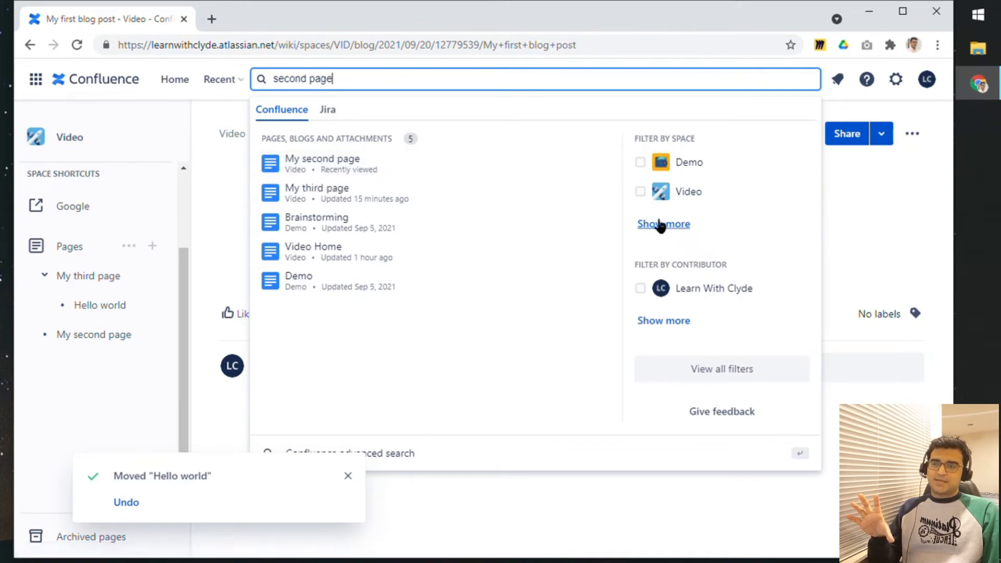
click(639, 193)
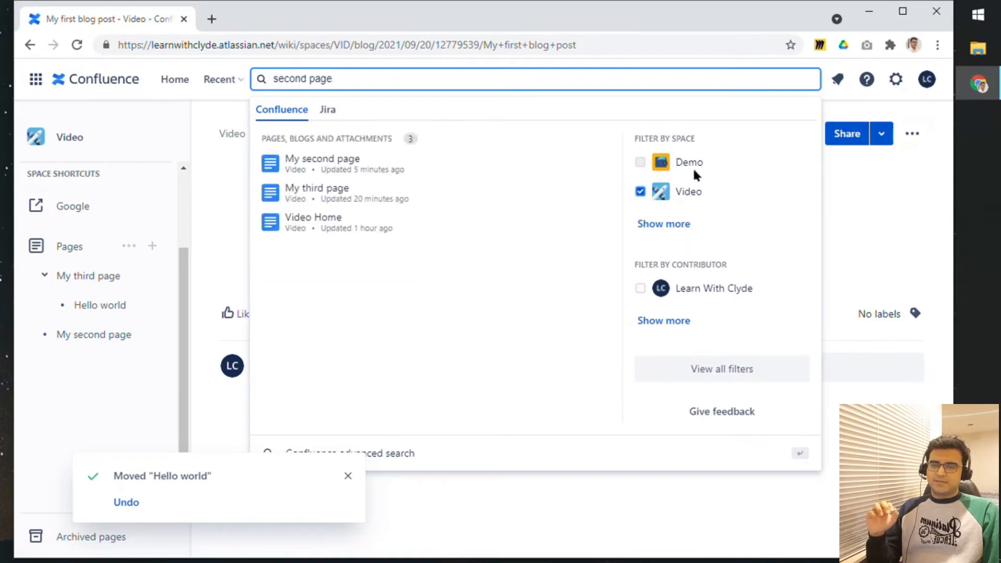
click(640, 193)
click(639, 162)
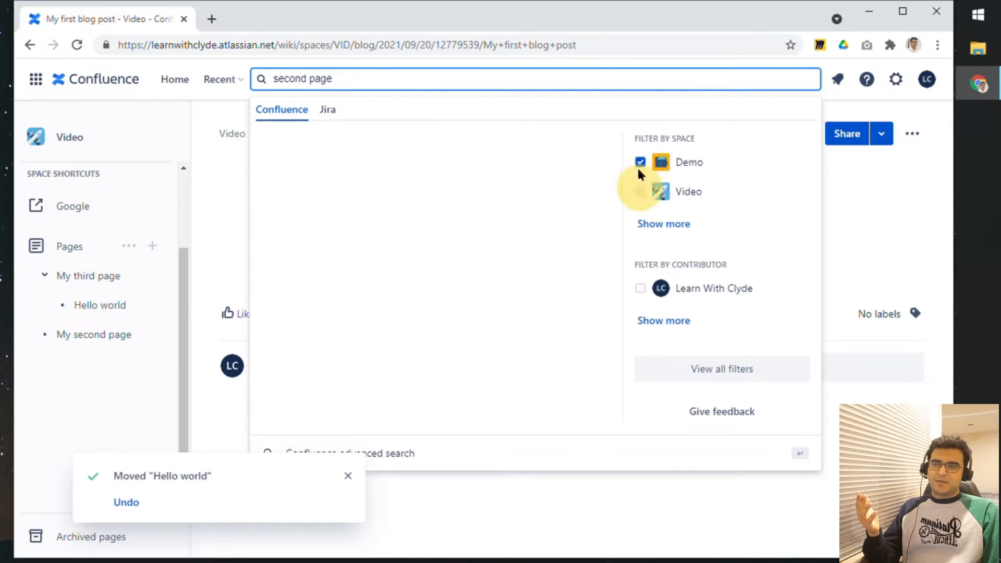
click(640, 192)
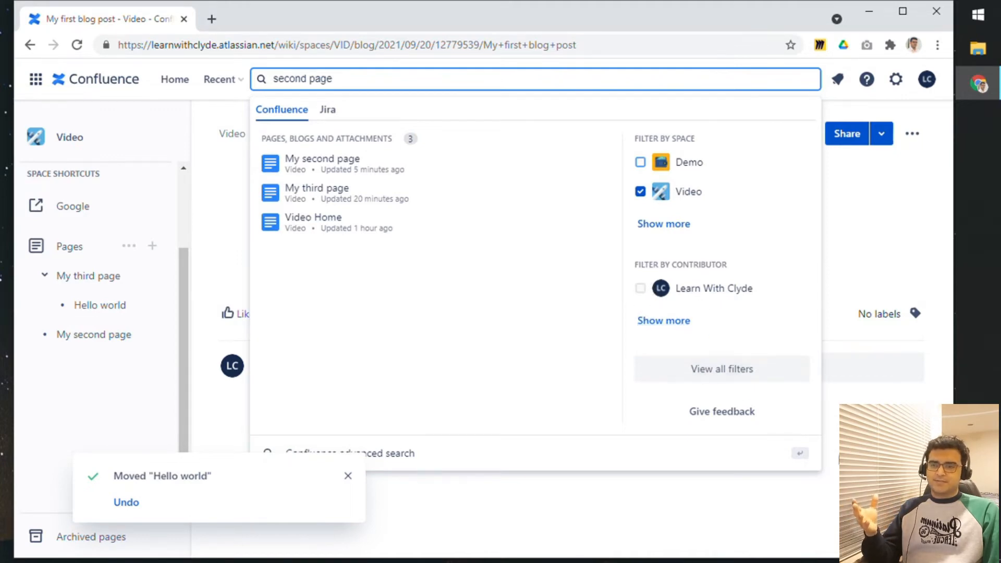
key(Escape)
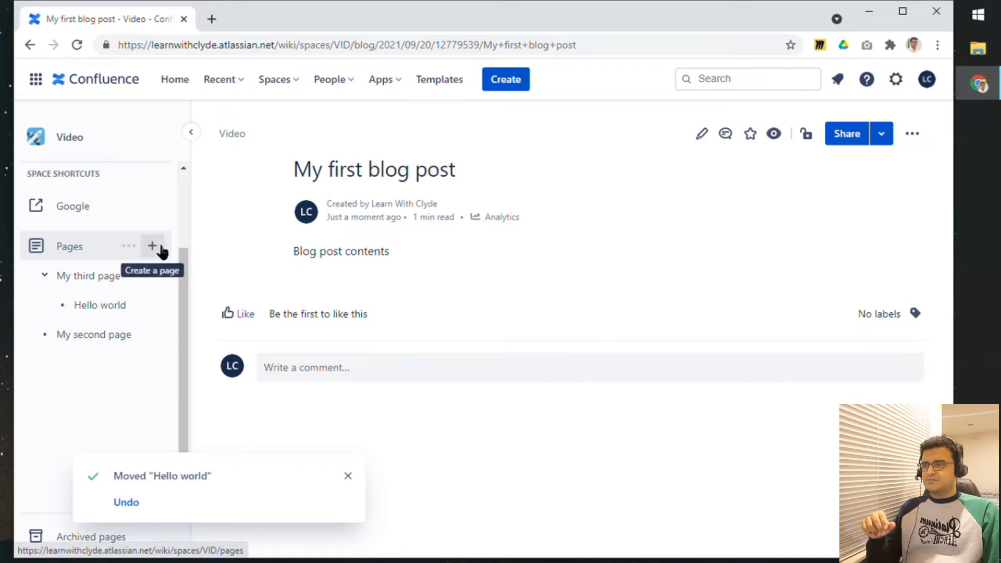
Open My third page for editing and insert a Livesearch macro below its existing text
click(89, 281)
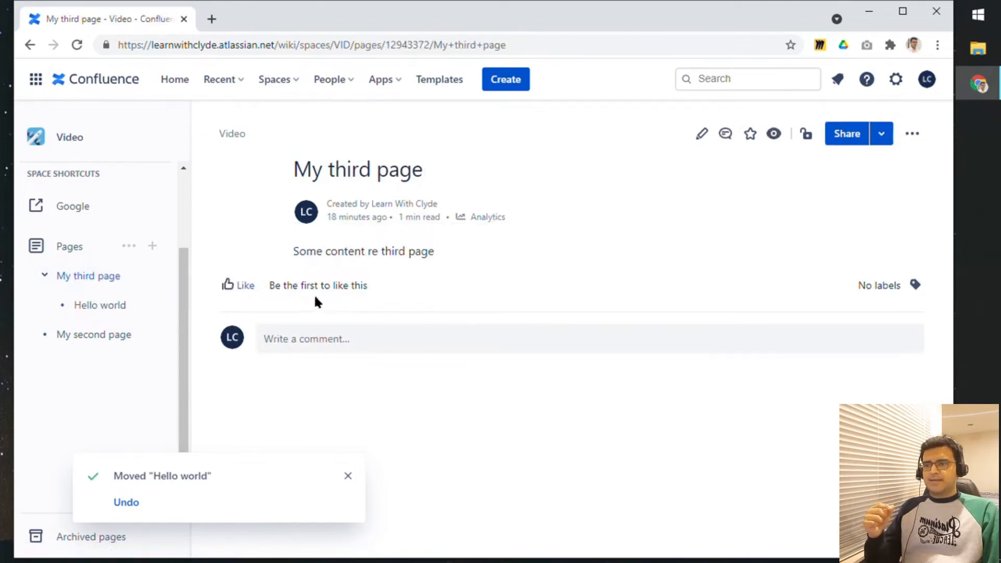
click(702, 134)
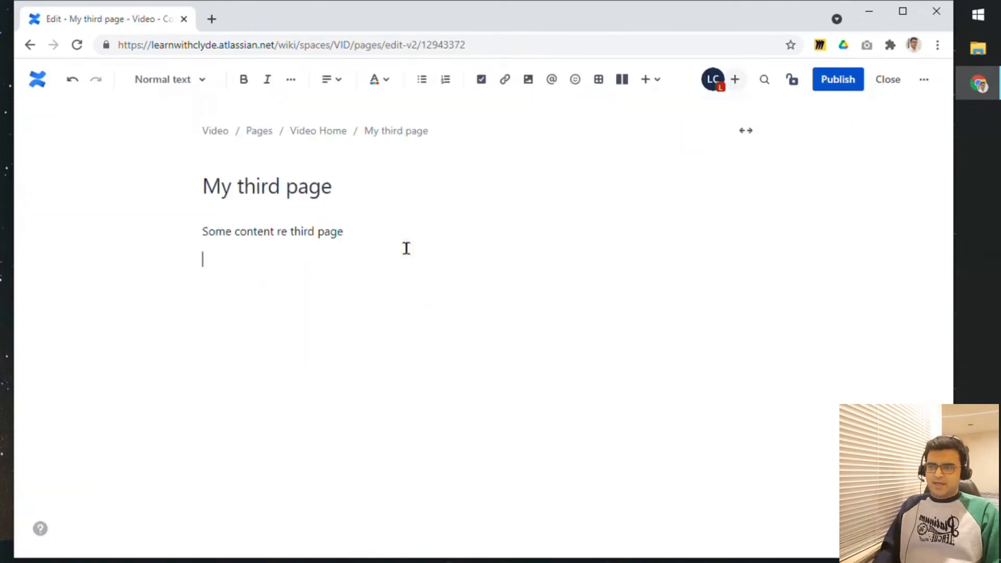
text(/search)
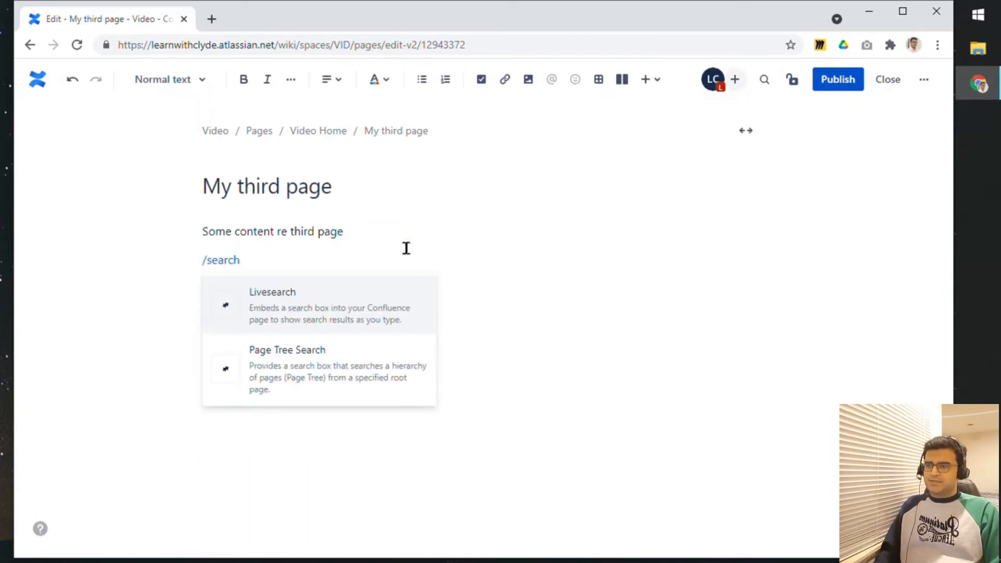
key(Return)
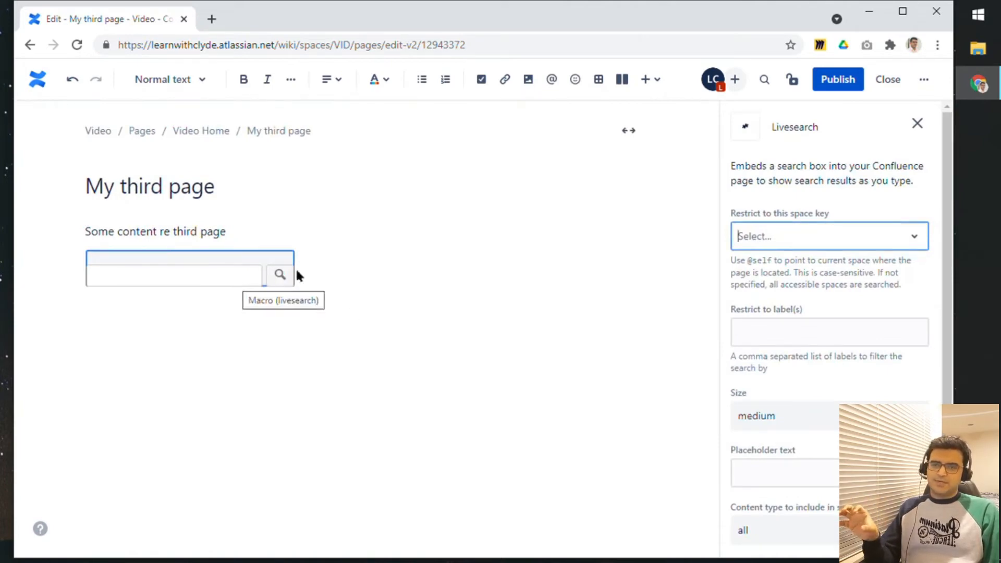
Restrict the Livesearch macro to the current space
click(820, 241)
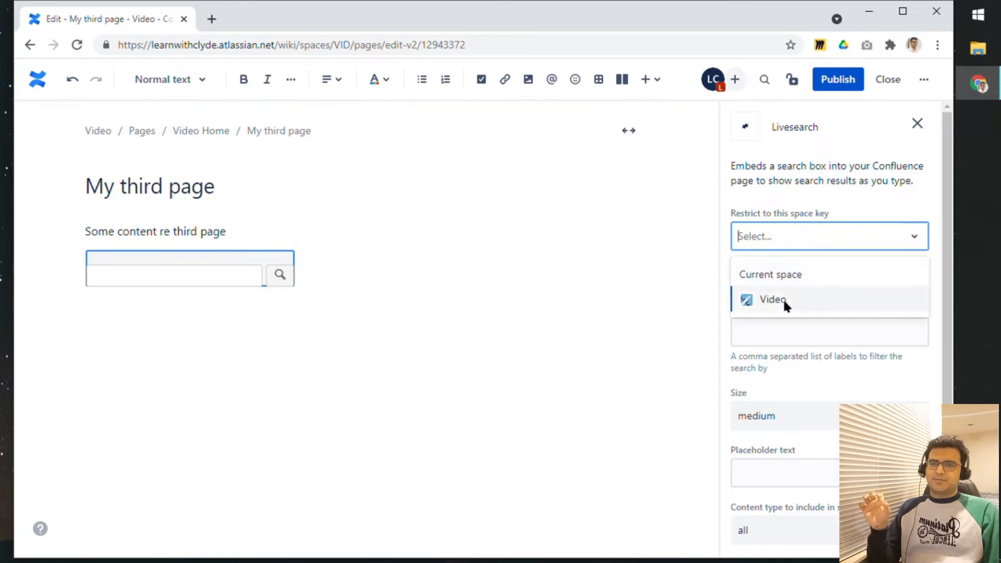
click(789, 276)
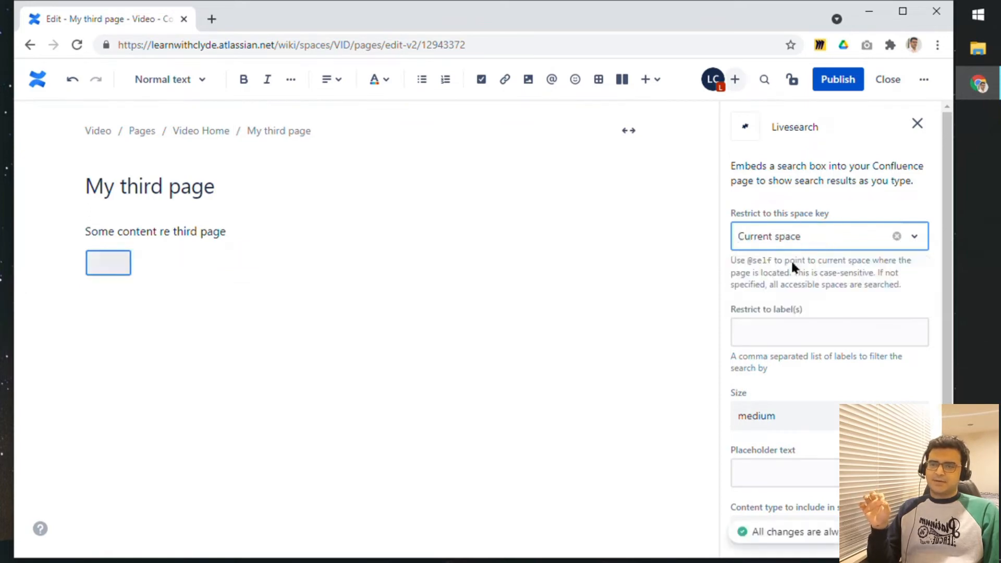
click(790, 248)
click(788, 248)
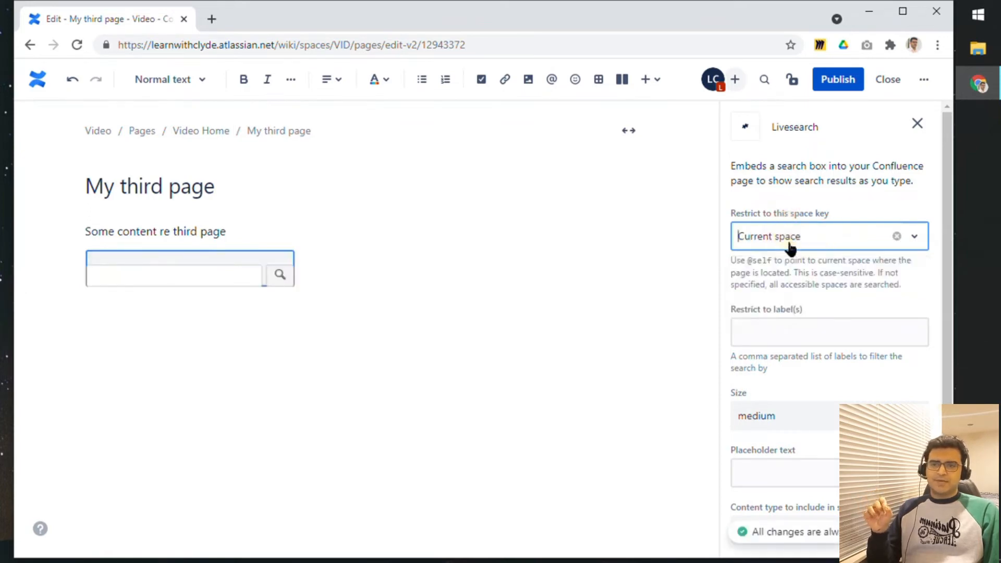
Set the content type included in the Livesearch macro's search to page and publish My third page
scroll(776, 305, down, 2)
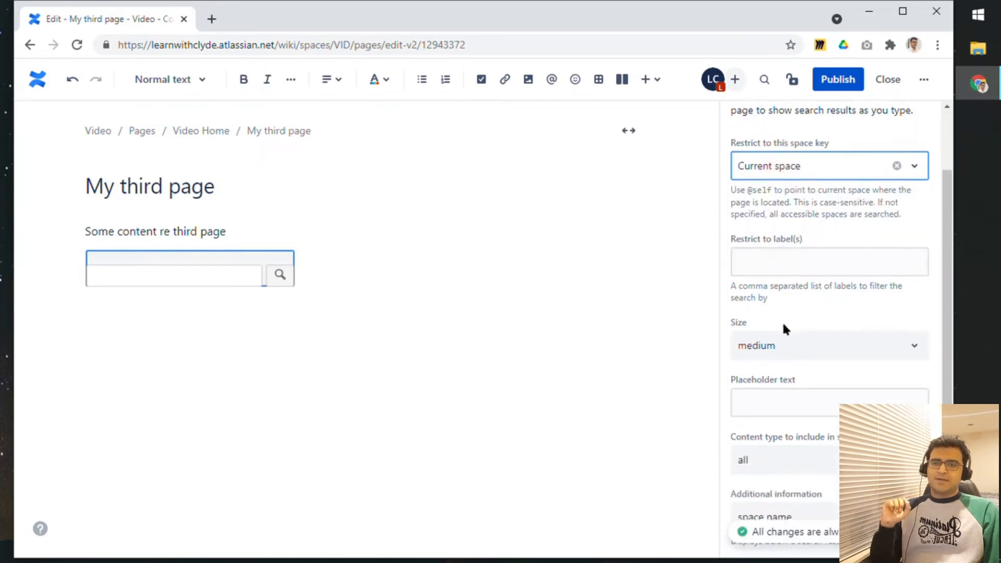
click(793, 256)
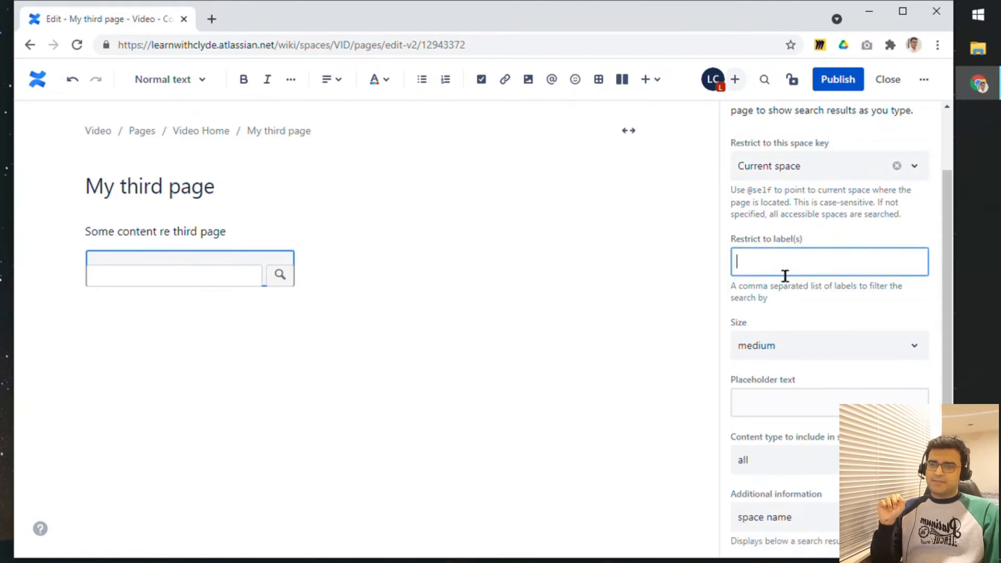
click(809, 353)
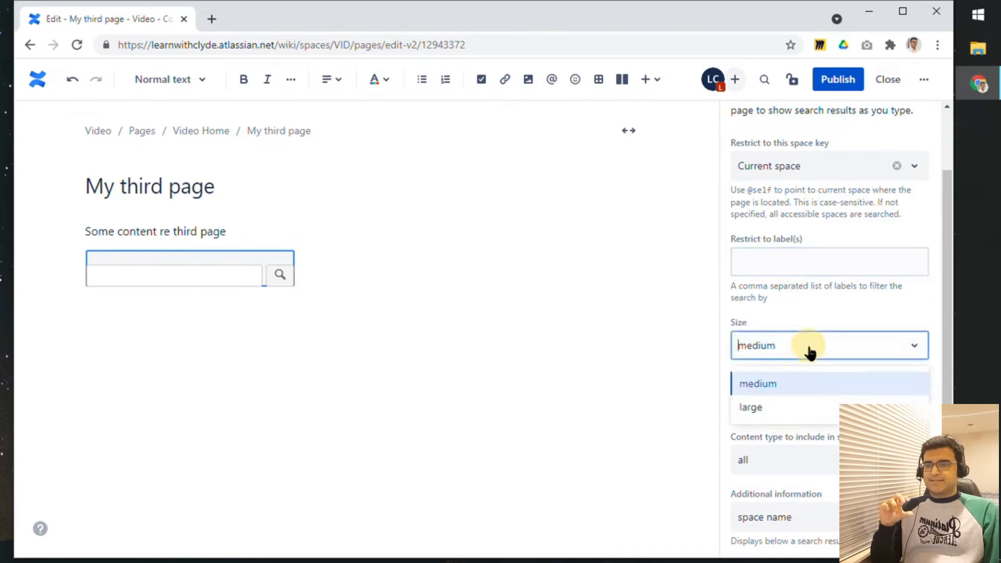
click(810, 353)
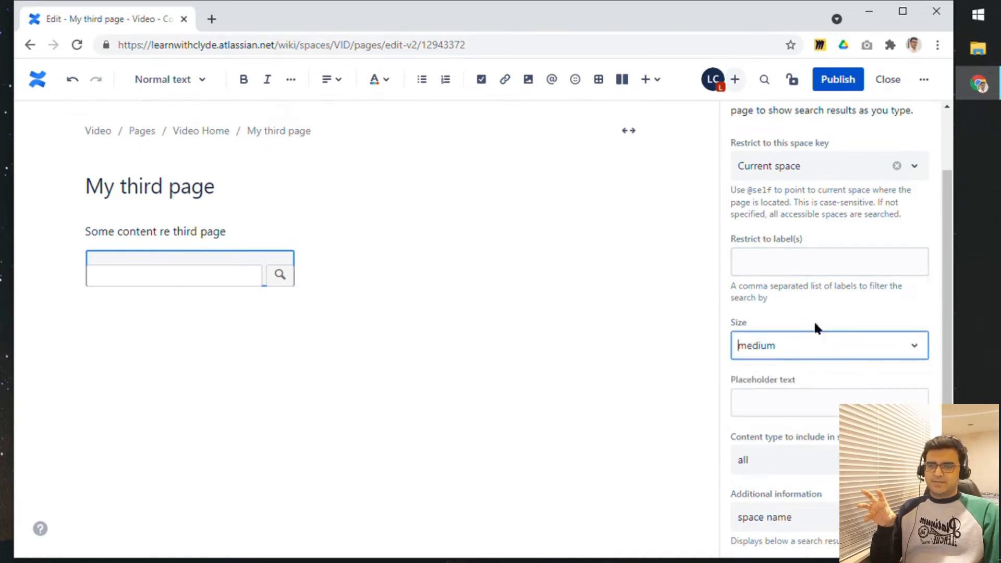
click(783, 399)
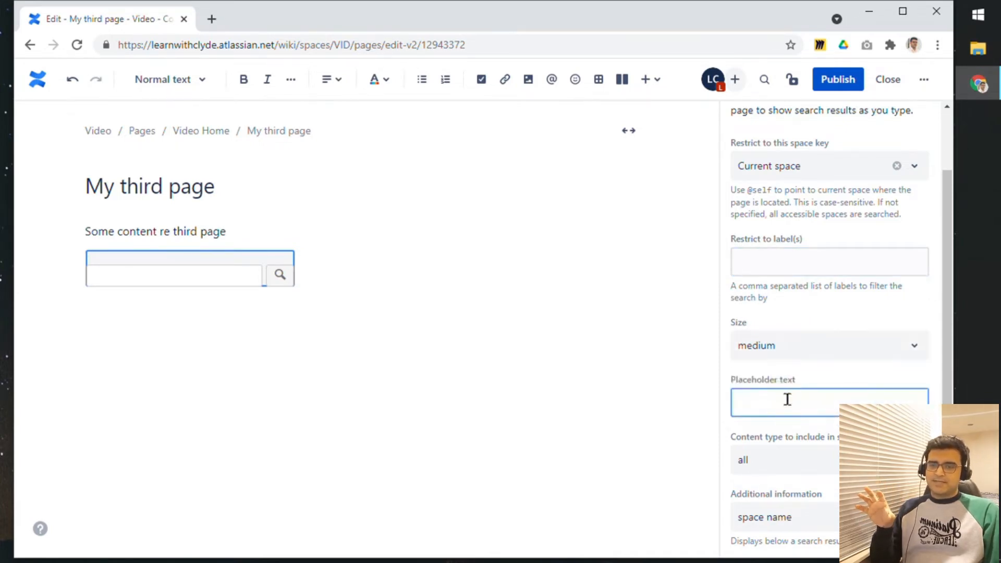
click(785, 463)
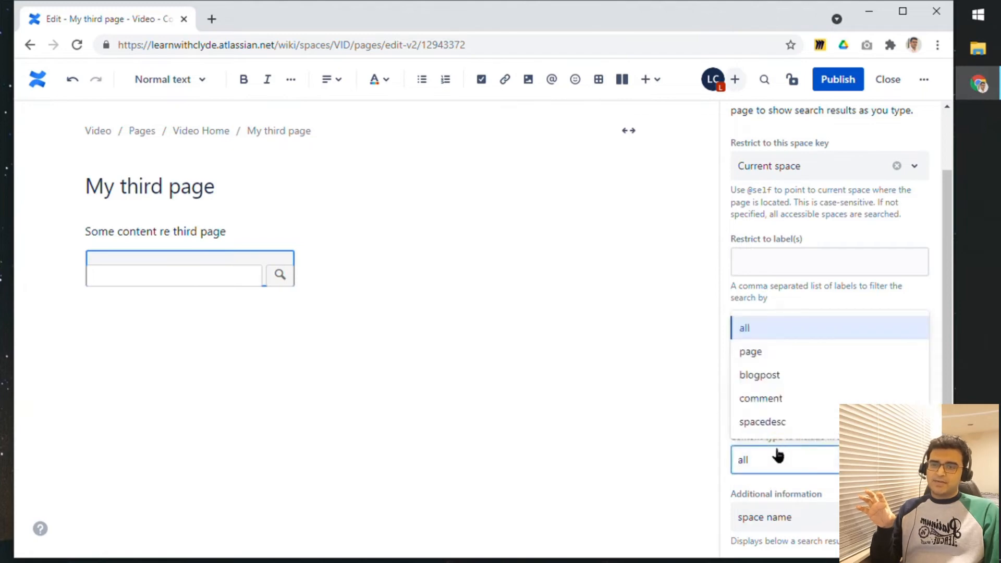
click(785, 353)
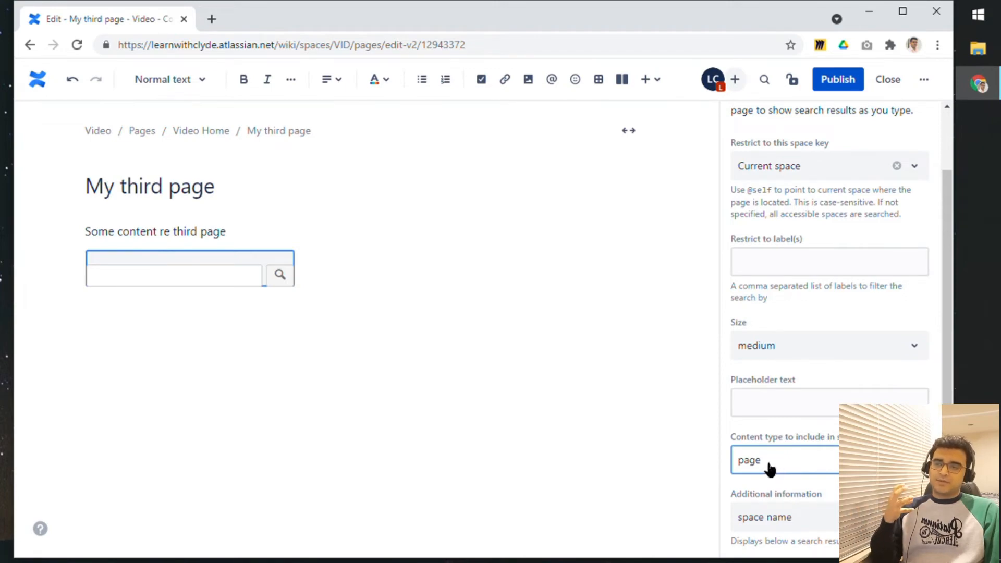
scroll(917, 137, up, 2)
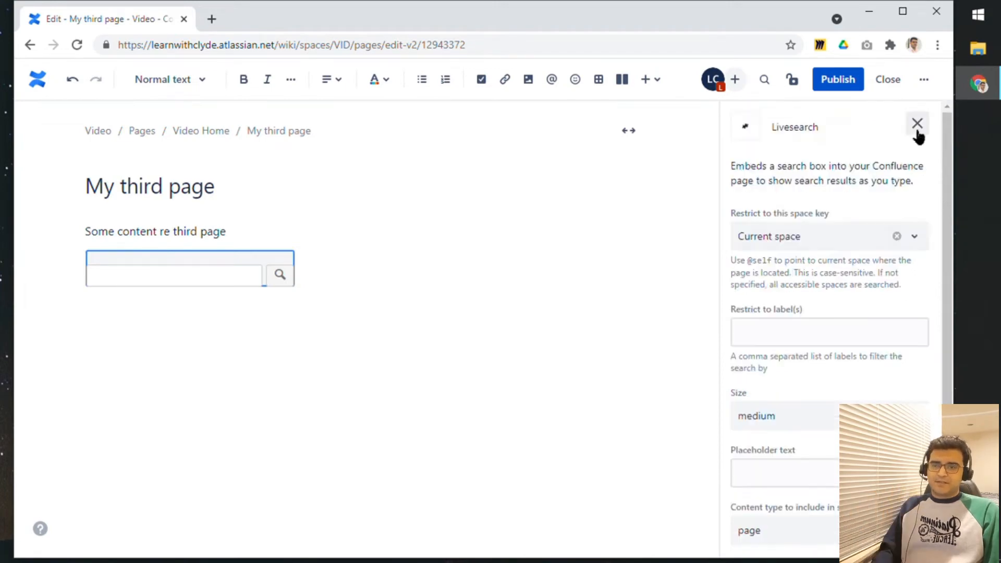
click(917, 128)
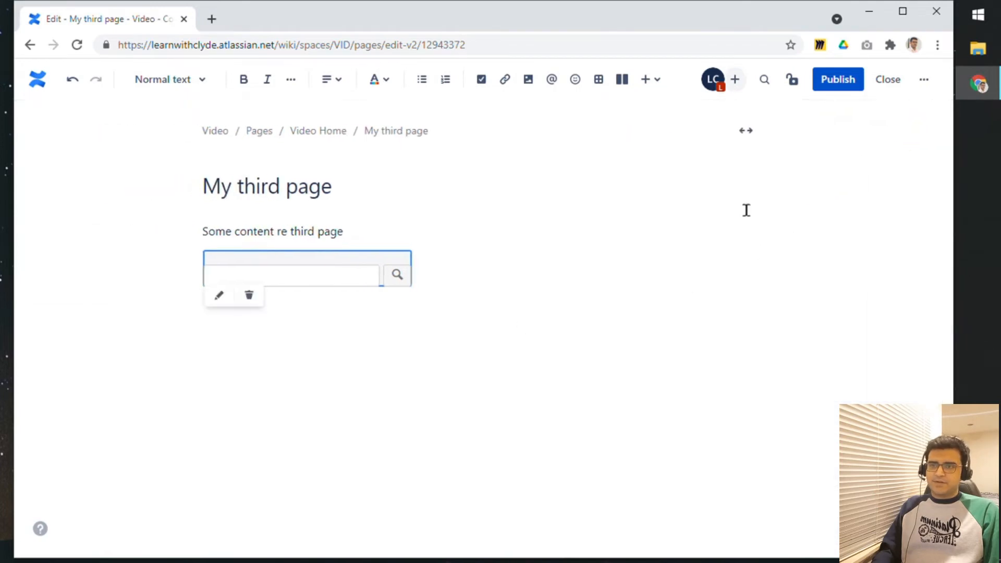
click(837, 85)
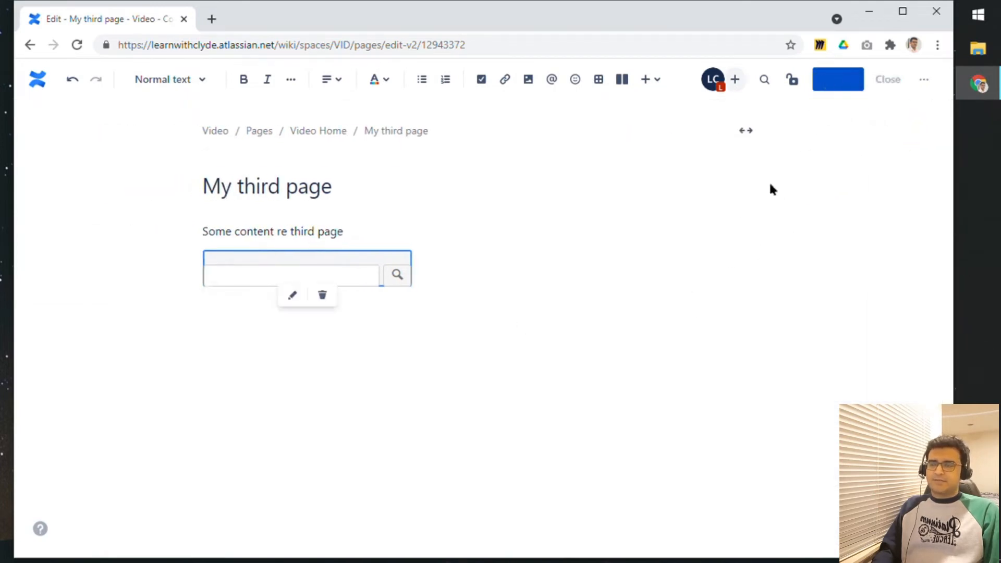
Test the Livesearch box on My third page by searching for "second"
click(425, 294)
text(second)
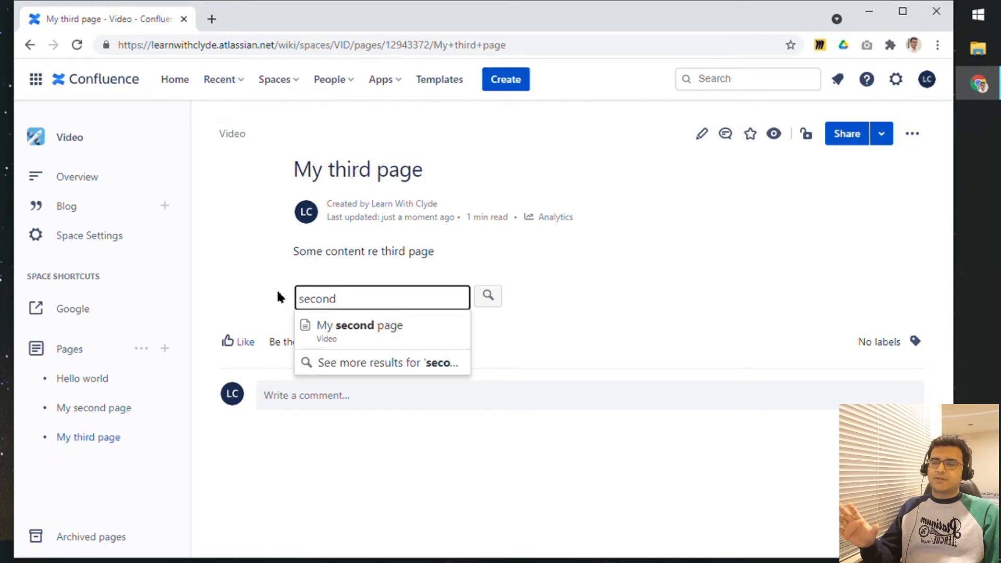
click(648, 171)
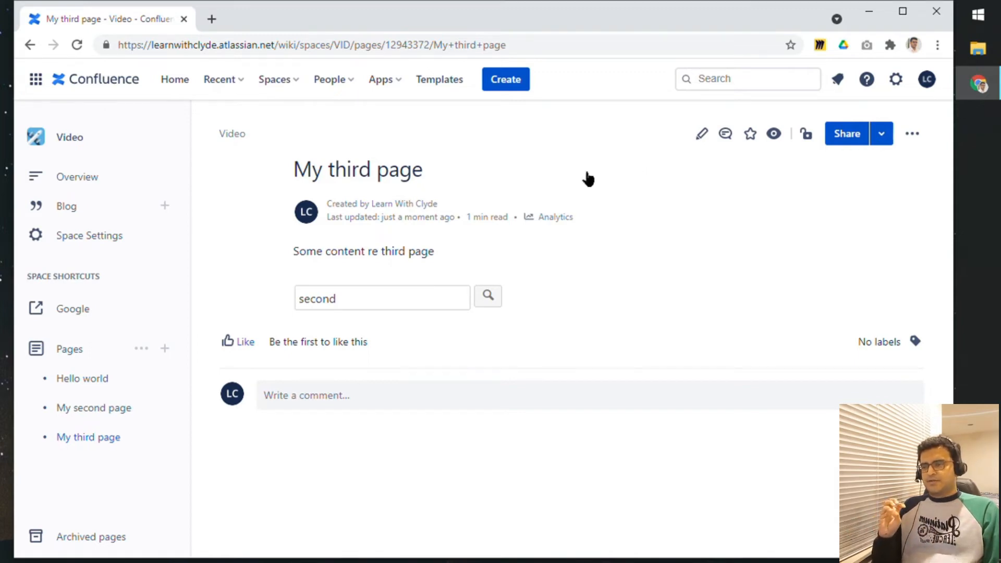
Open the Hello world page and add the label "onboarding" to it
mouse_move(113, 447)
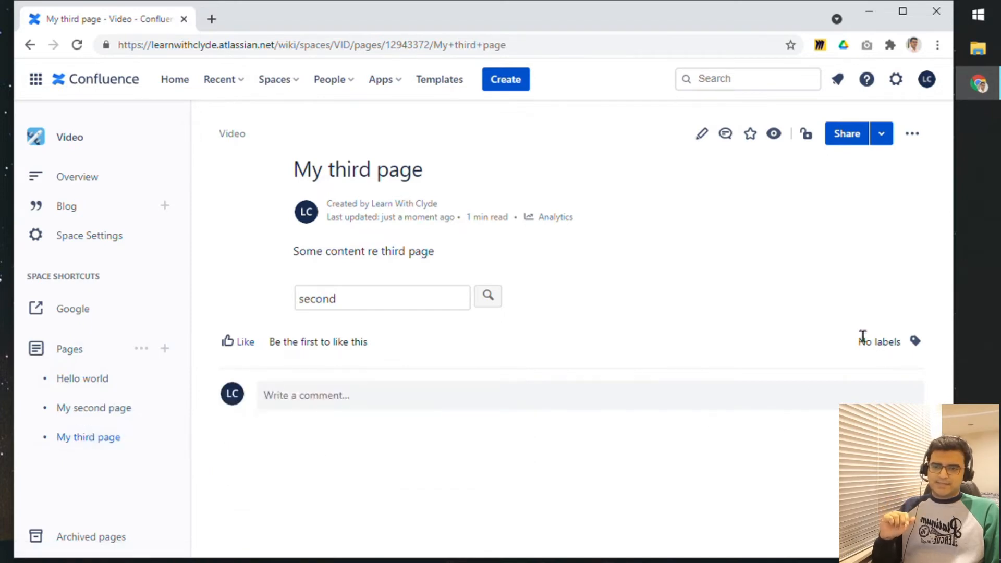
drag(855, 350, 915, 345)
click(889, 341)
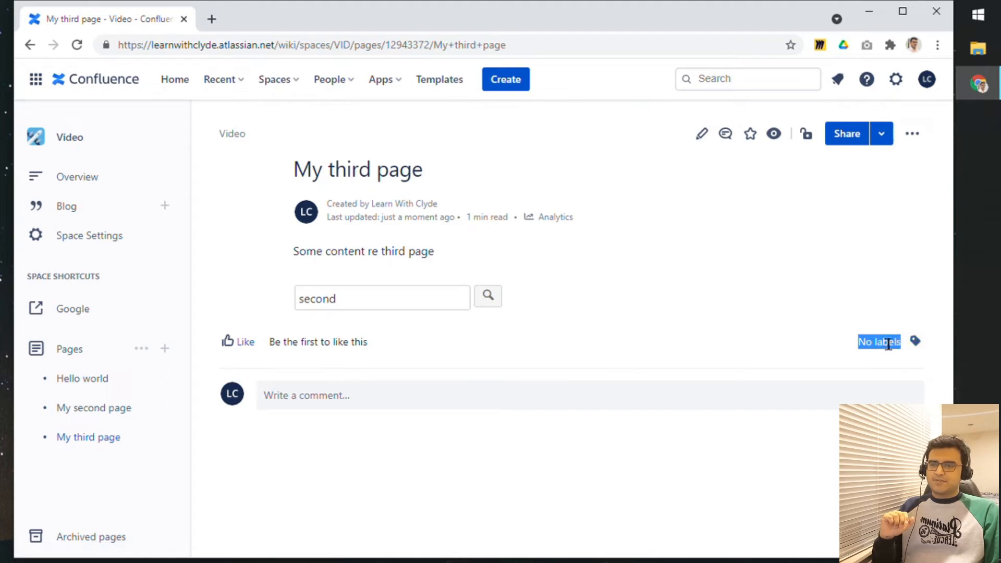
click(91, 385)
scroll(692, 279, down, 10)
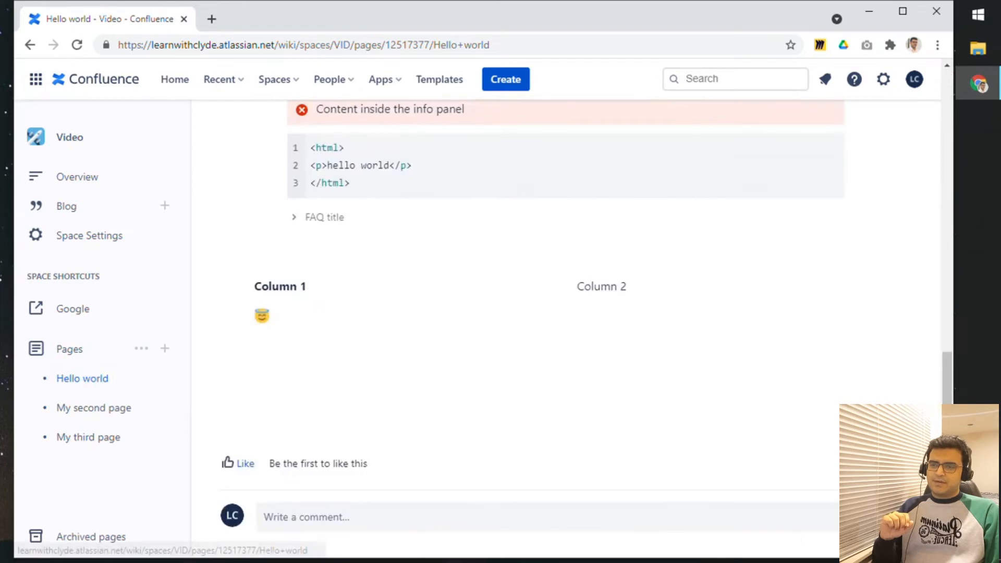
key(l)
click(563, 198)
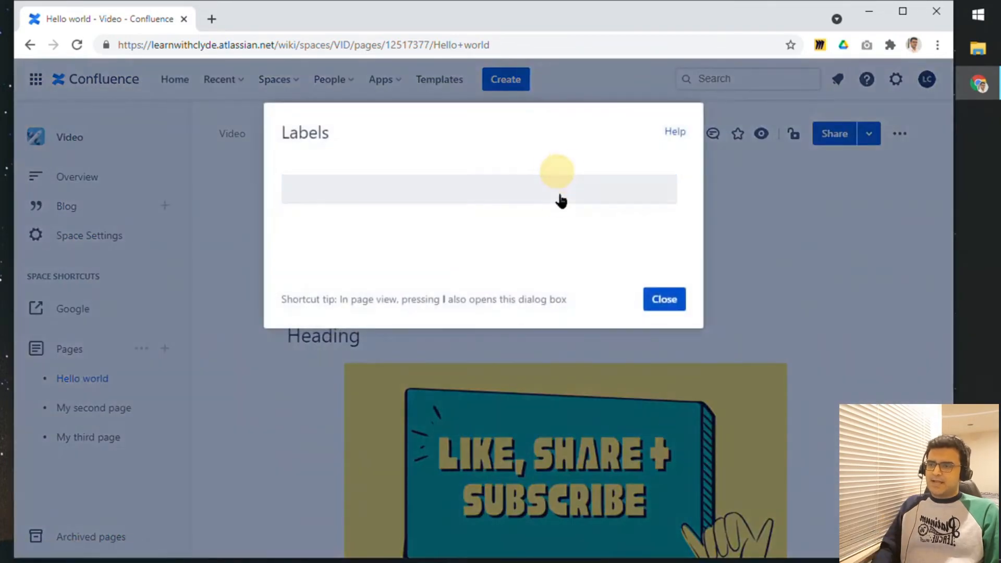
text(onboarding)
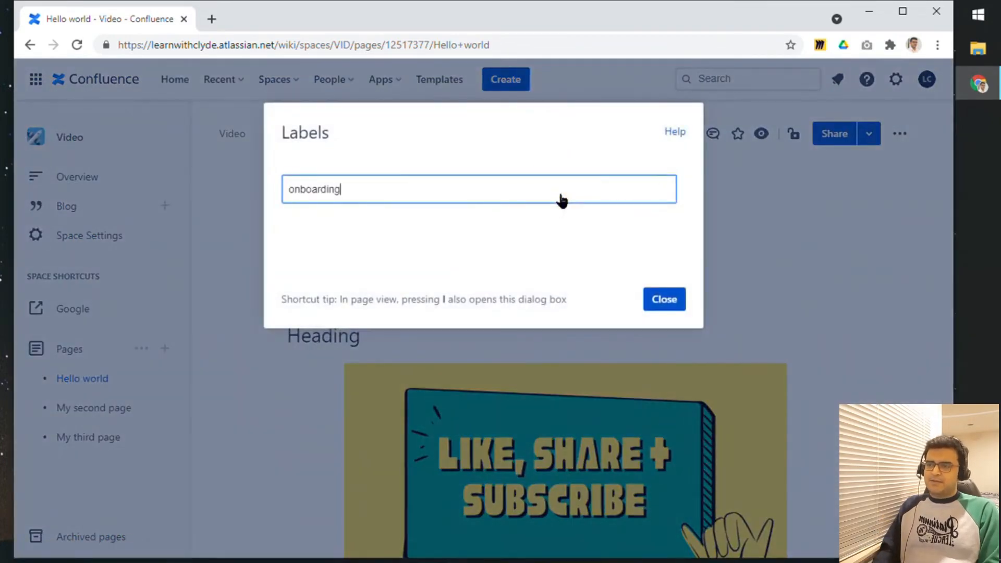
key(Return)
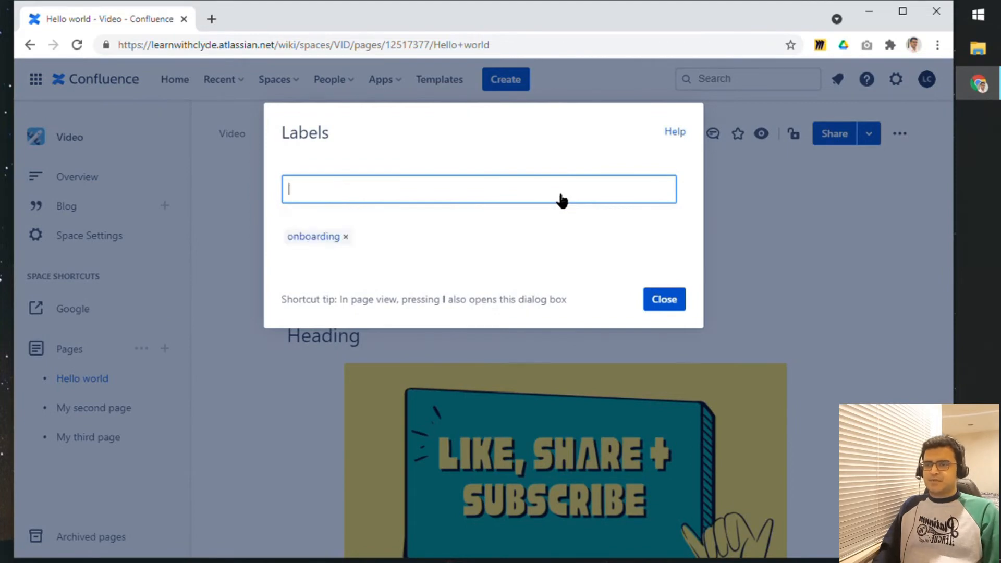
click(658, 299)
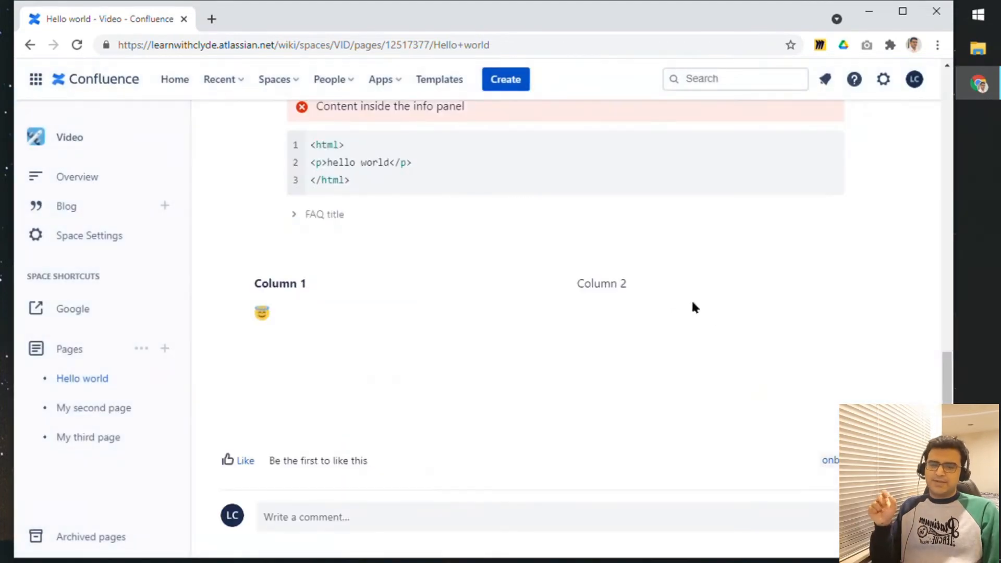
View My second page and return to My third page
scroll(829, 469, up, 3)
scroll(829, 470, down, 3)
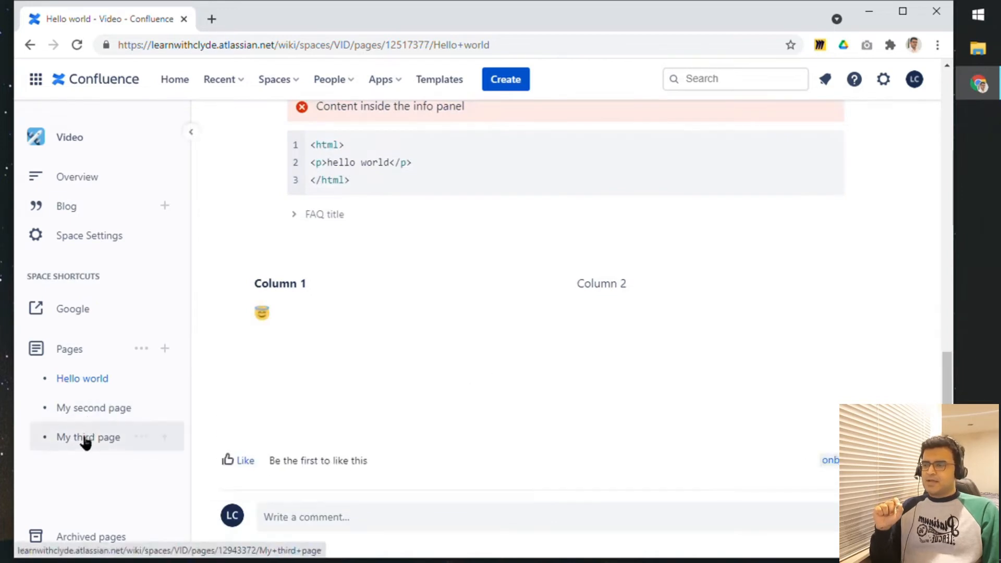
click(93, 411)
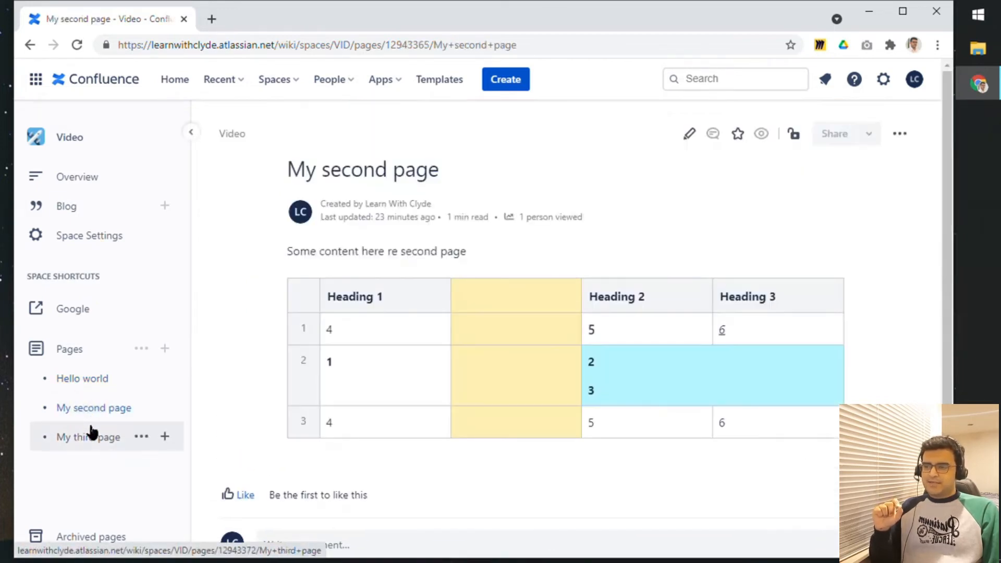
click(89, 436)
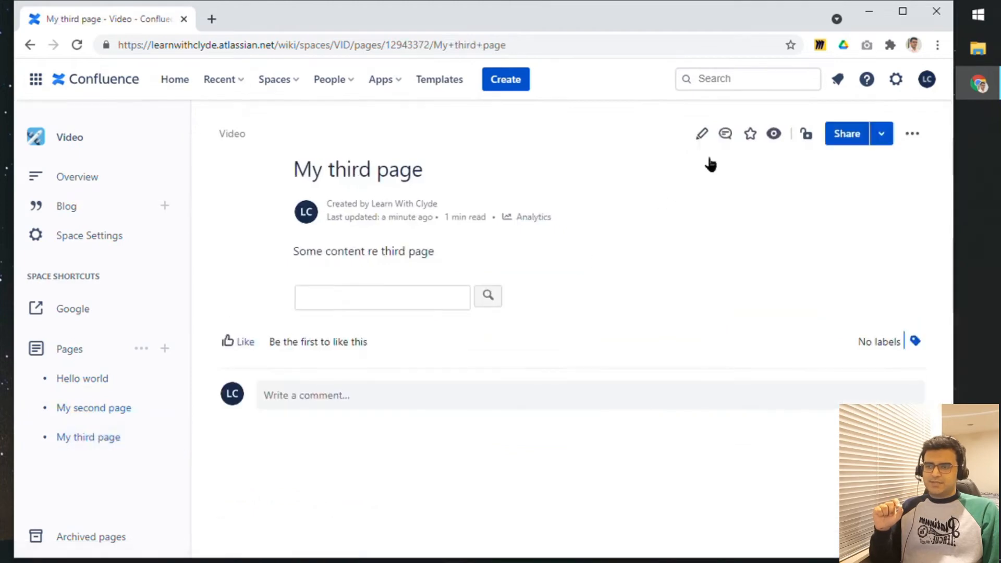
Restrict the Livesearch macro on My third page to the label "onboarding" and publish the page
click(700, 138)
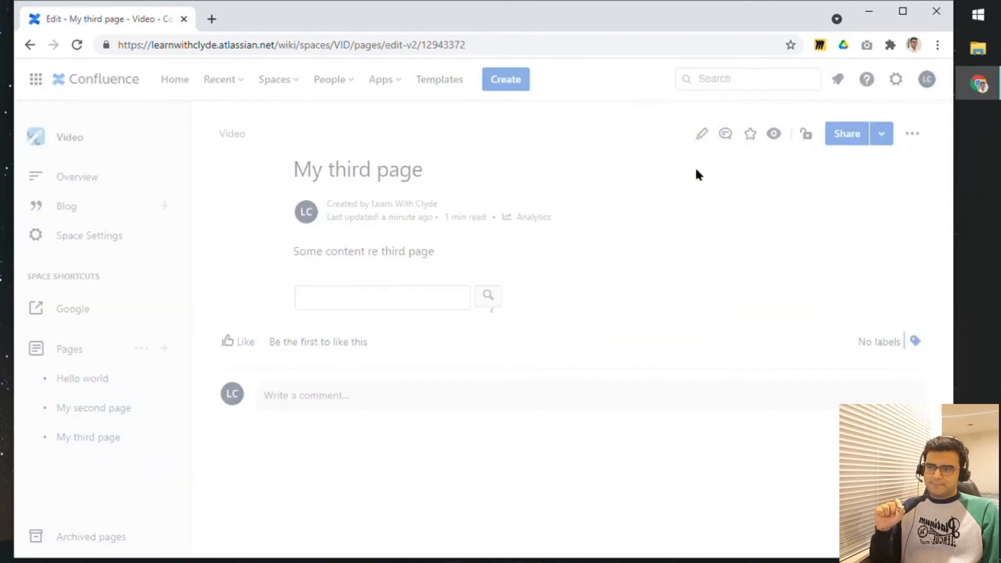
click(339, 283)
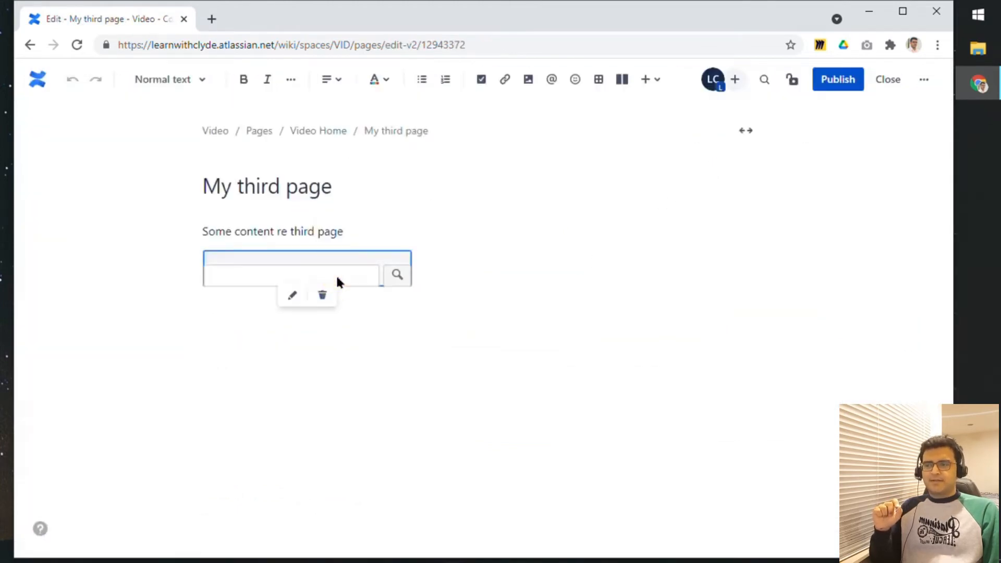
click(292, 296)
scroll(792, 307, down, 1)
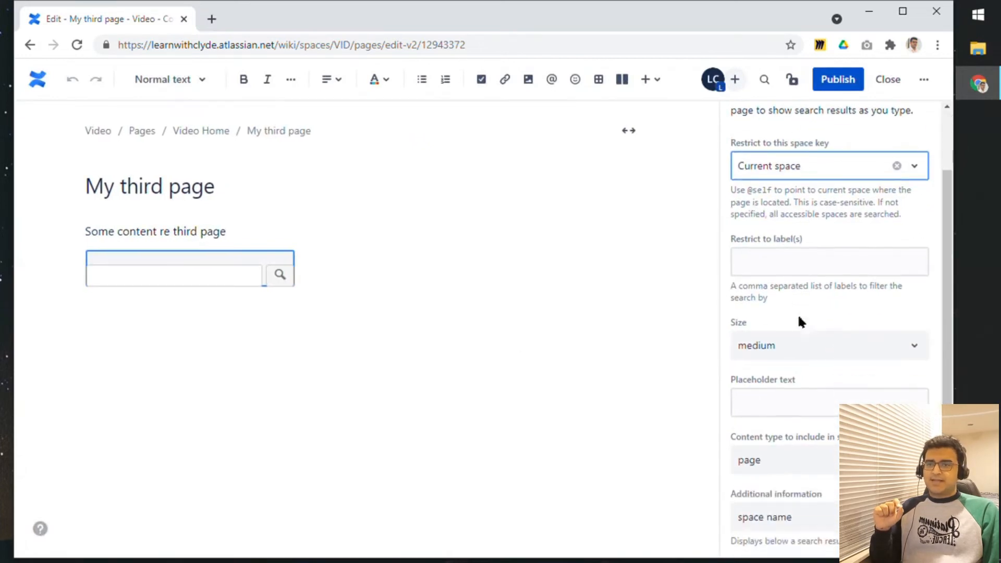
click(786, 263)
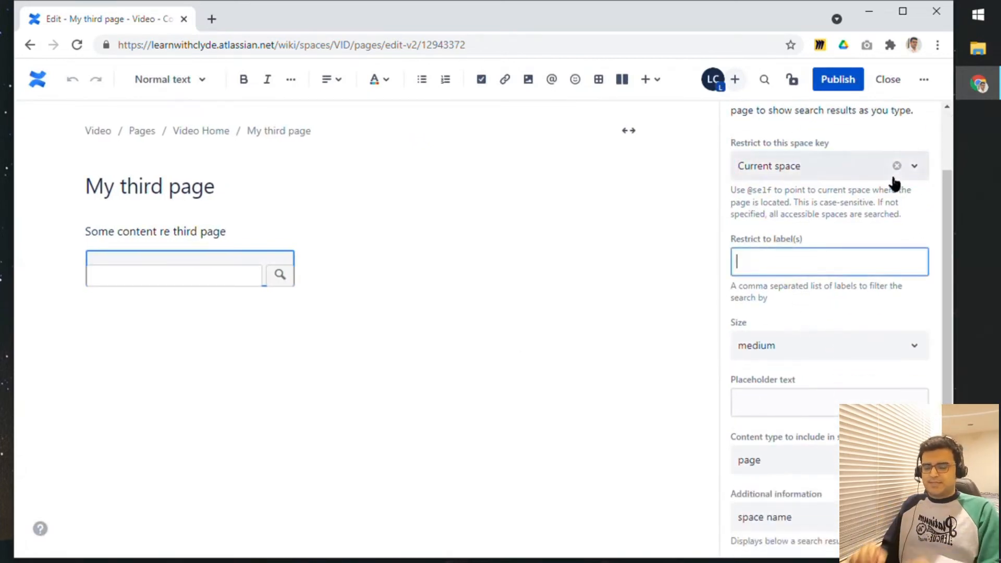
text(onboard)
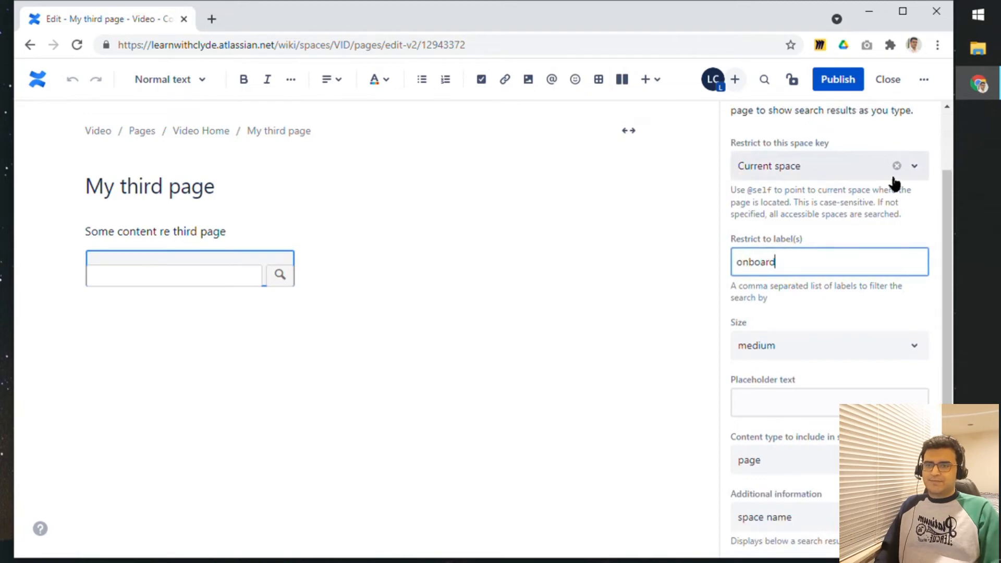
text(ing)
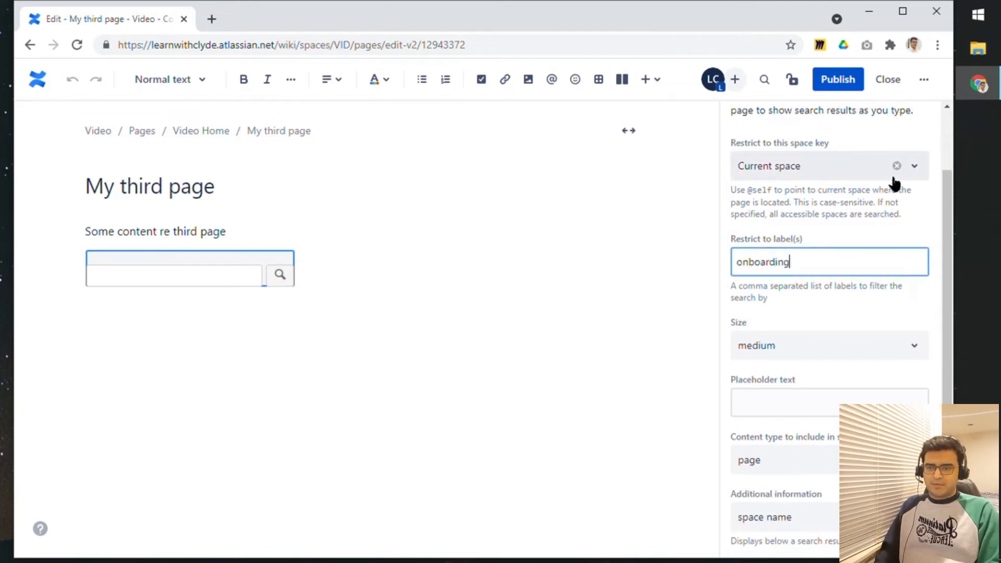
text(,)
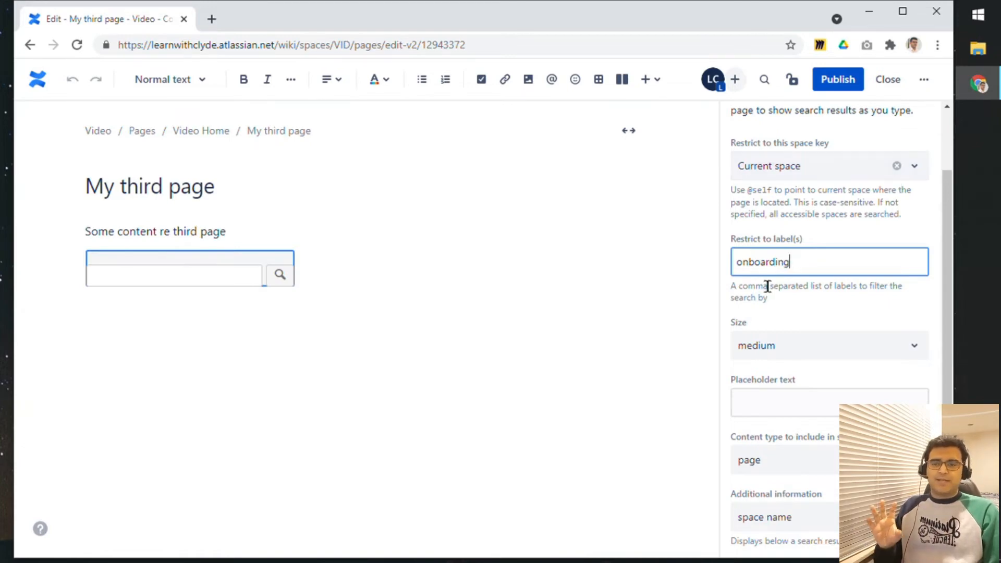
click(842, 81)
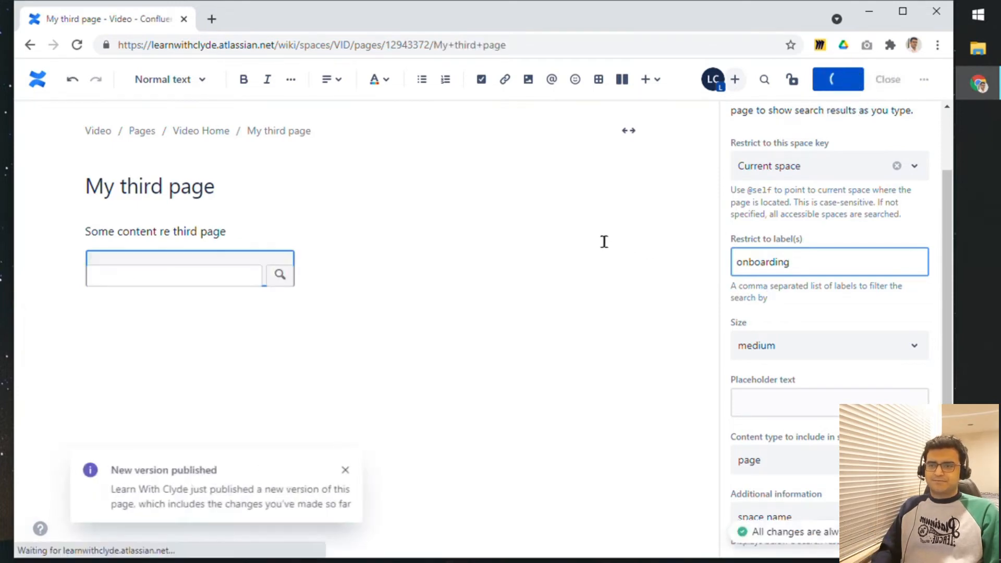
Test the label-restricted Livesearch box on My third page by searching for "hello" and "second"
click(435, 300)
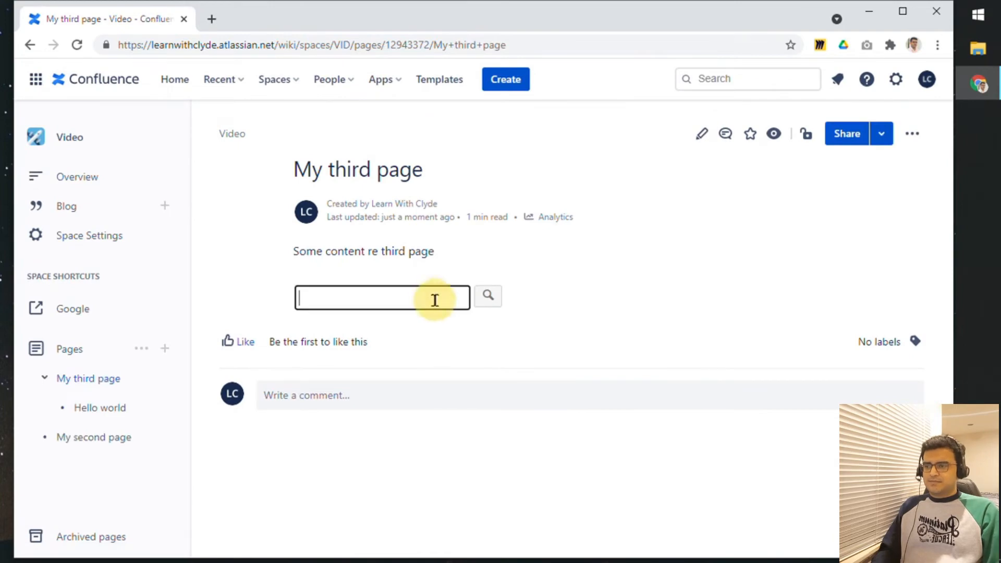
text(hello)
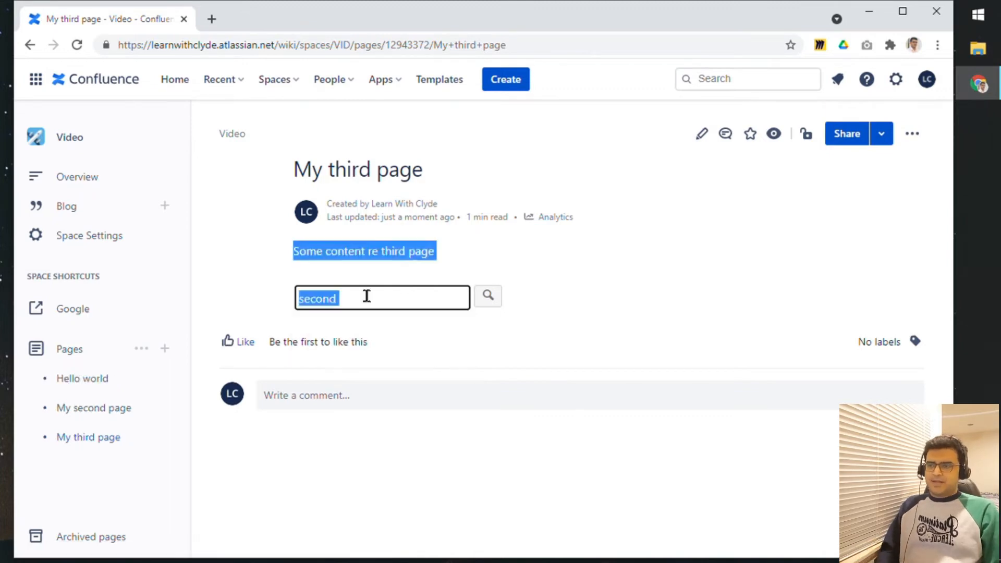
triple_click(367, 296)
double_click(366, 295)
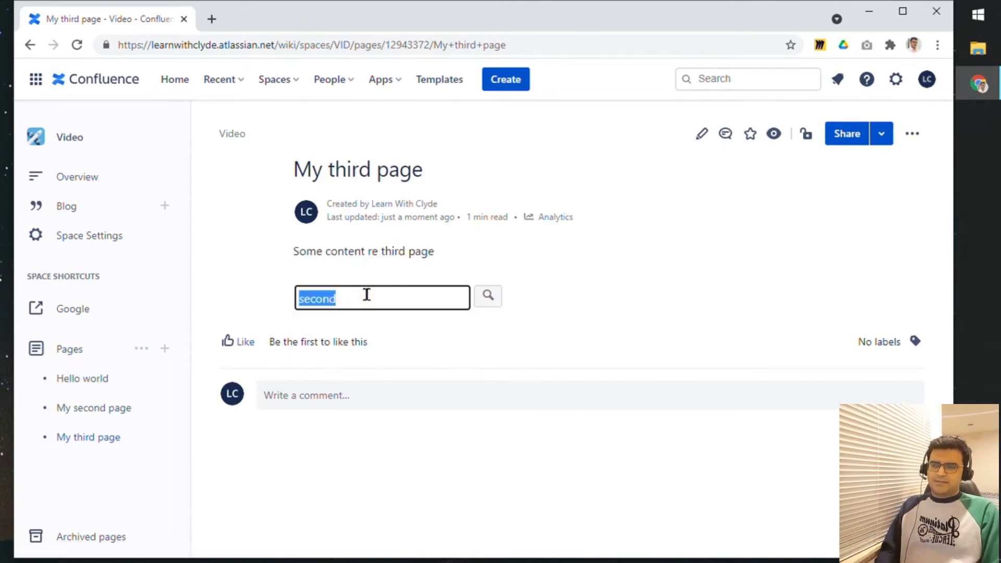
key(BackSpace)
text(second)
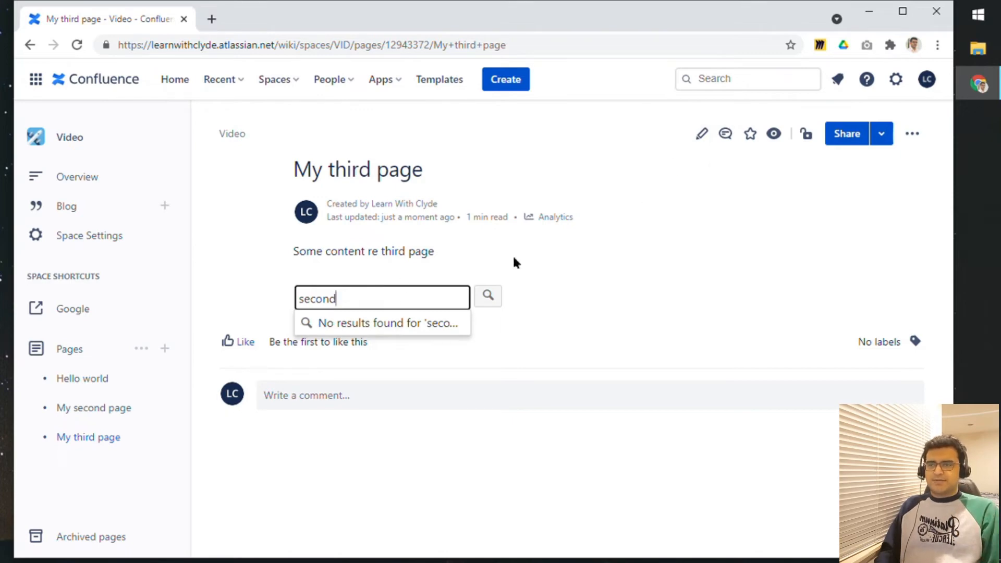
drag(374, 298, 258, 295)
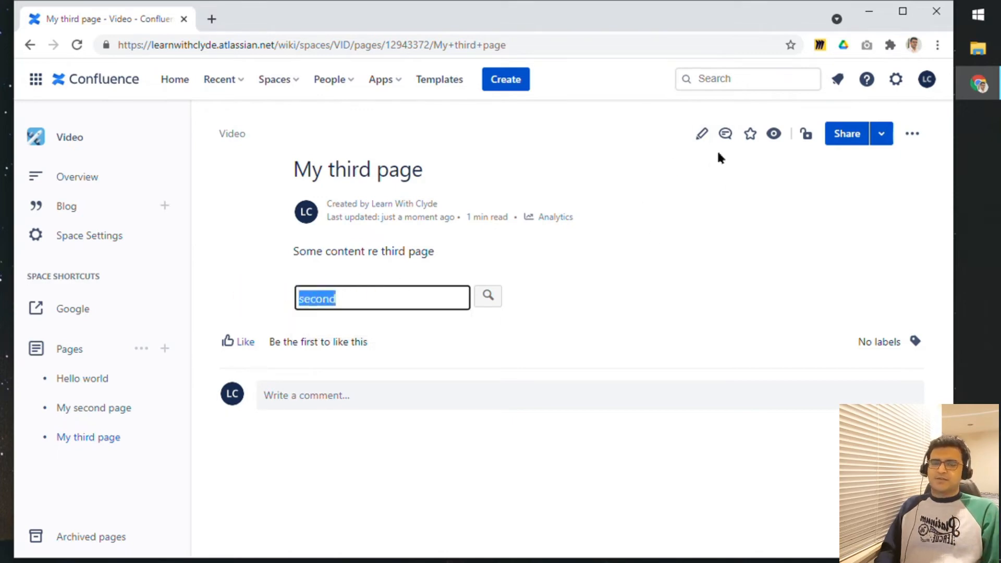
Review the label restriction in the Livesearch macro's settings on My third page and republish the page
click(700, 135)
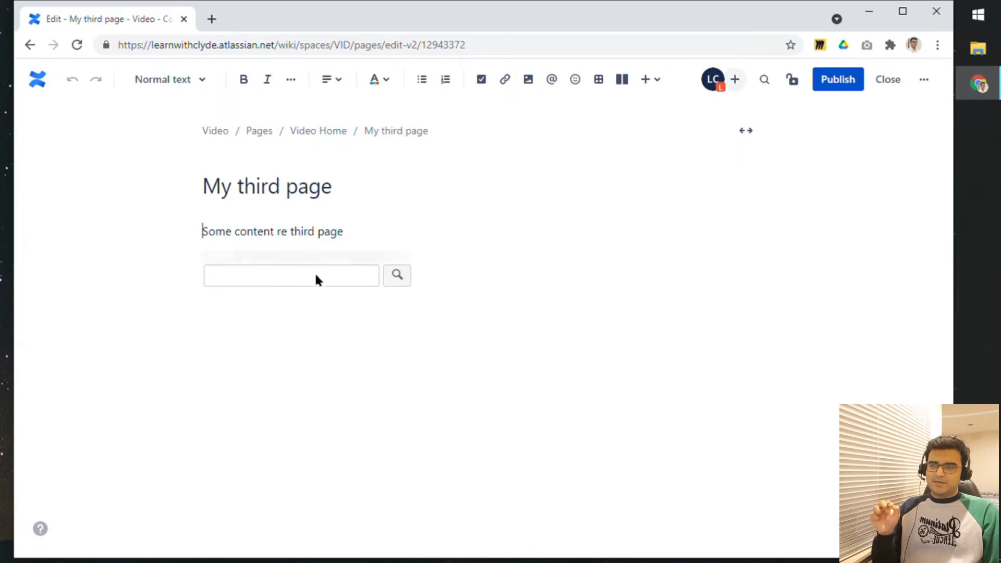
click(316, 275)
click(289, 293)
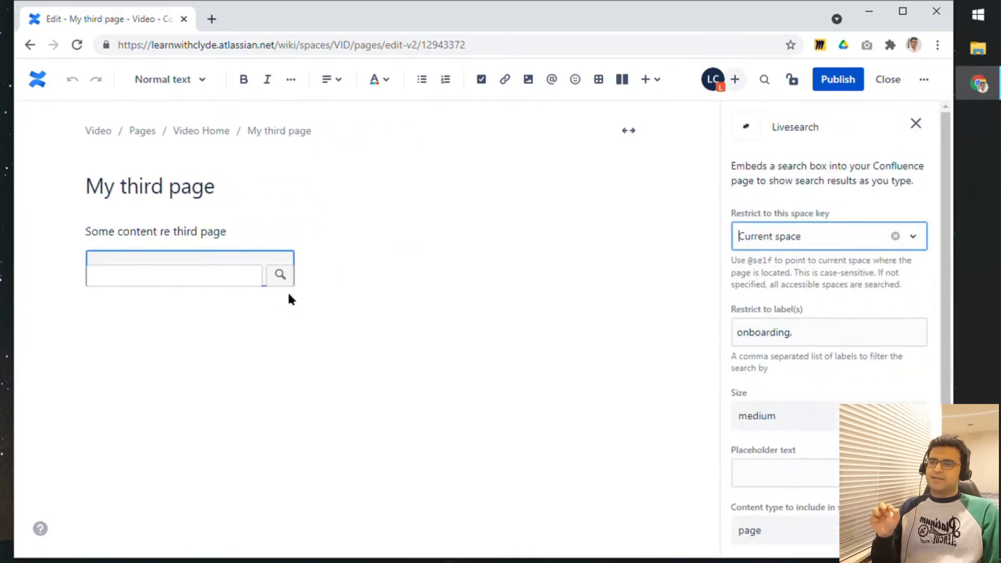
click(820, 331)
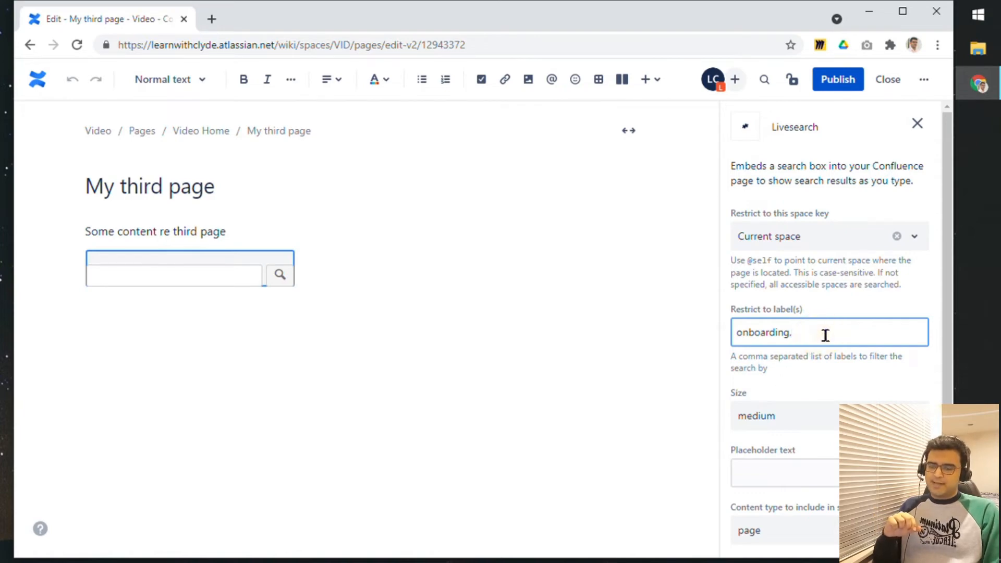
drag(800, 322, 727, 326)
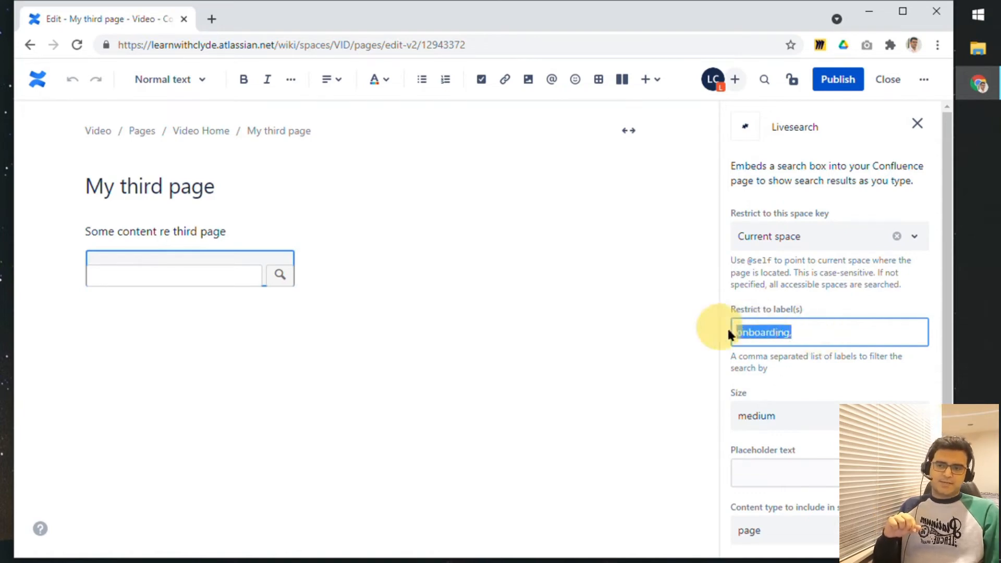
click(826, 342)
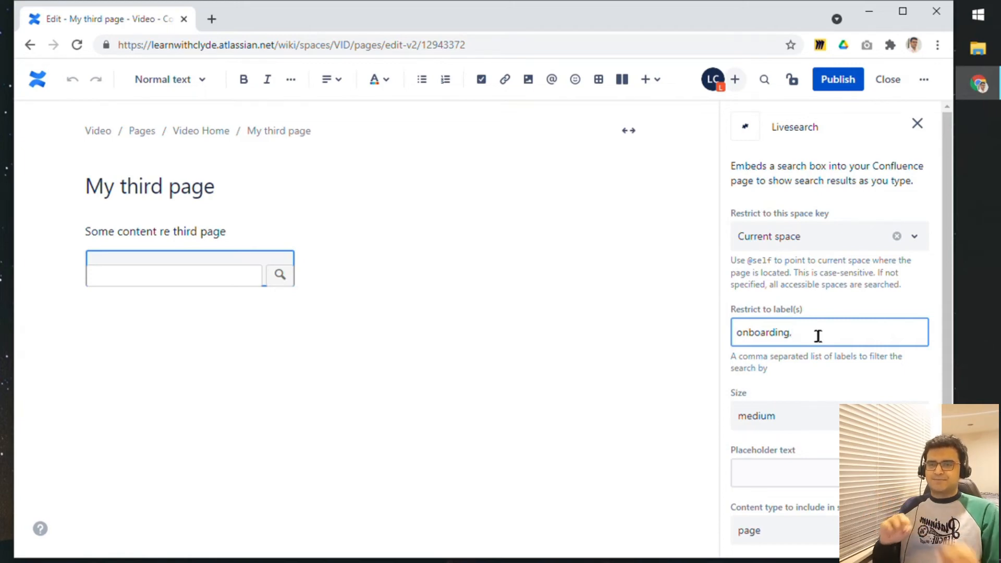
click(846, 93)
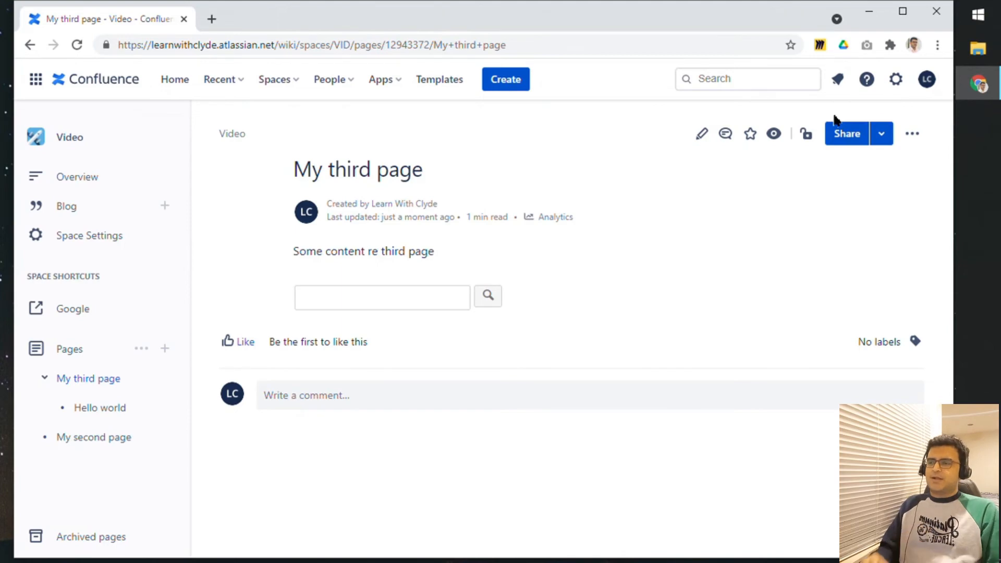
Add the page comment "This is some page level comments" to My third page and save it
click(513, 412)
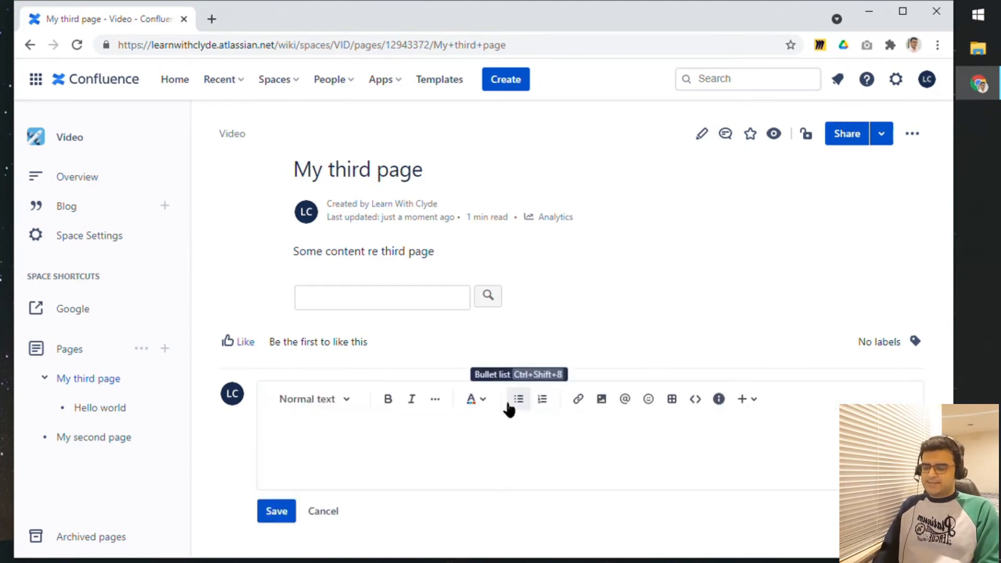
text(This is some pa)
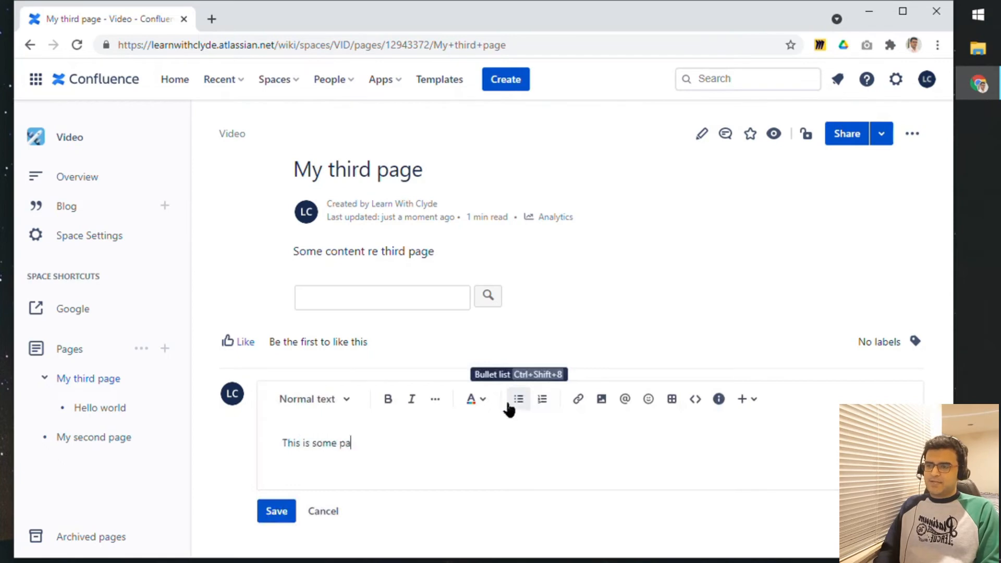
text(ge levle comments)
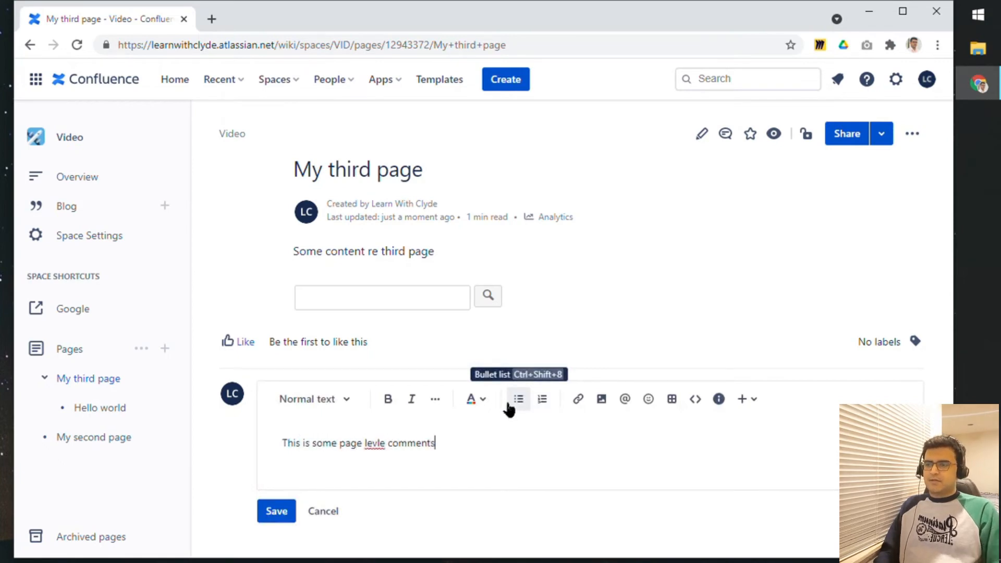
key(ctrl+shift+Right)
text(level)
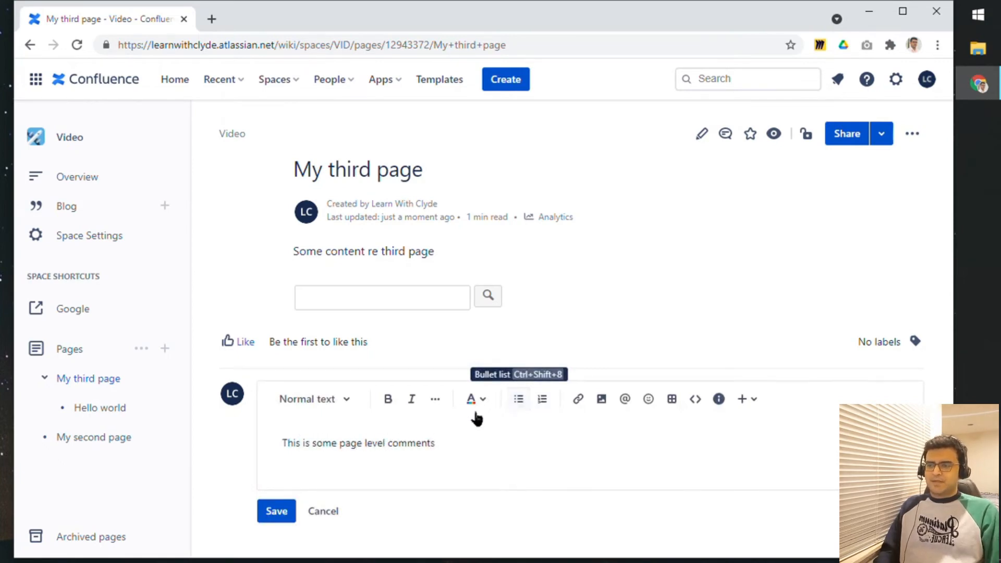
click(281, 509)
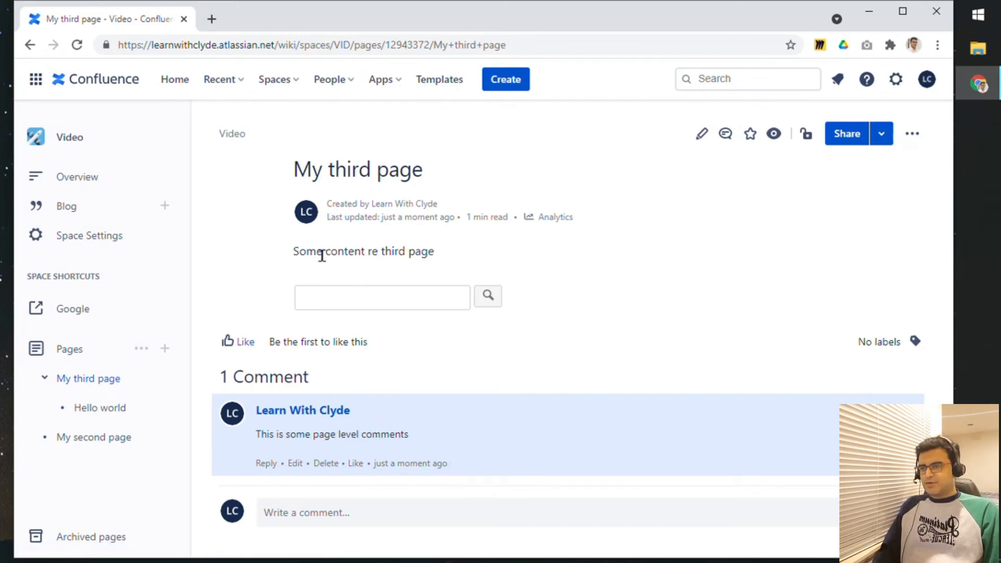
Add and save the inline comment "Add inline comments" on the word "re" in the body text
drag(364, 251, 378, 252)
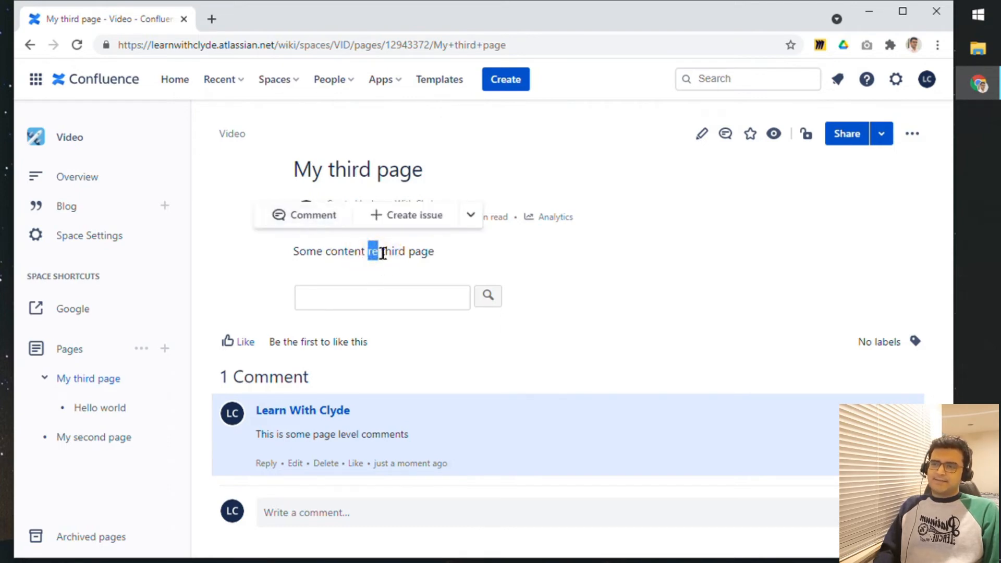
click(320, 225)
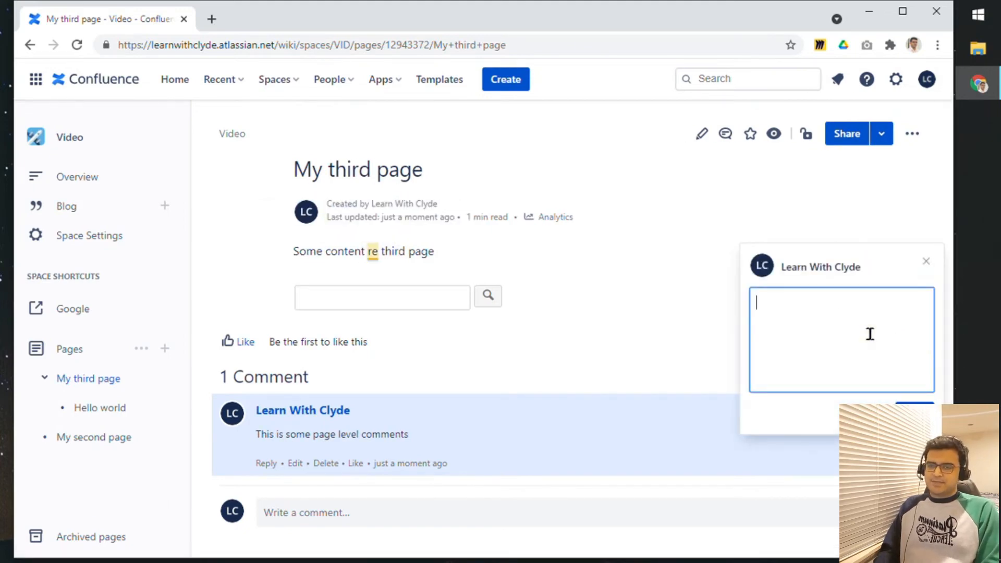
text(Add inline comments)
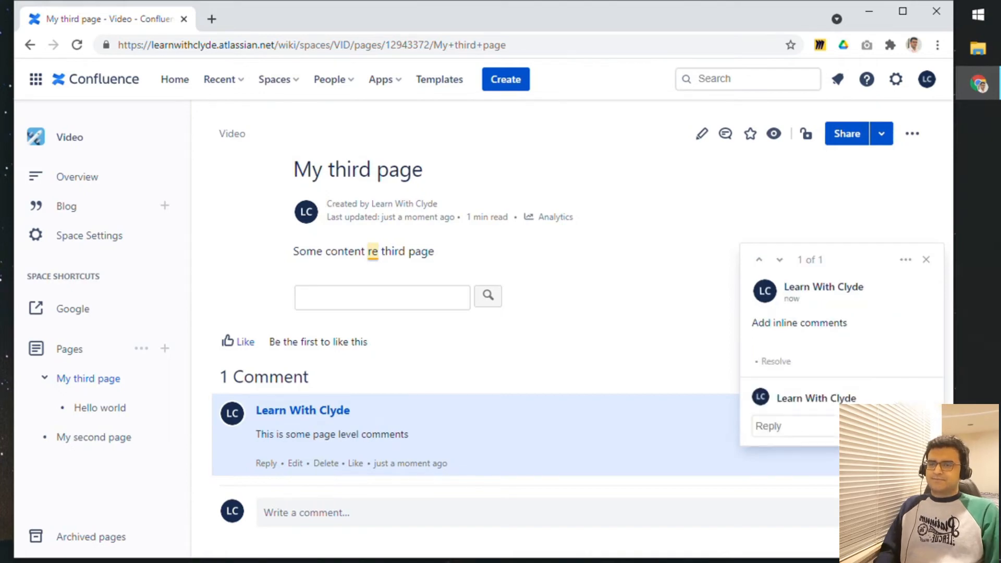
click(917, 403)
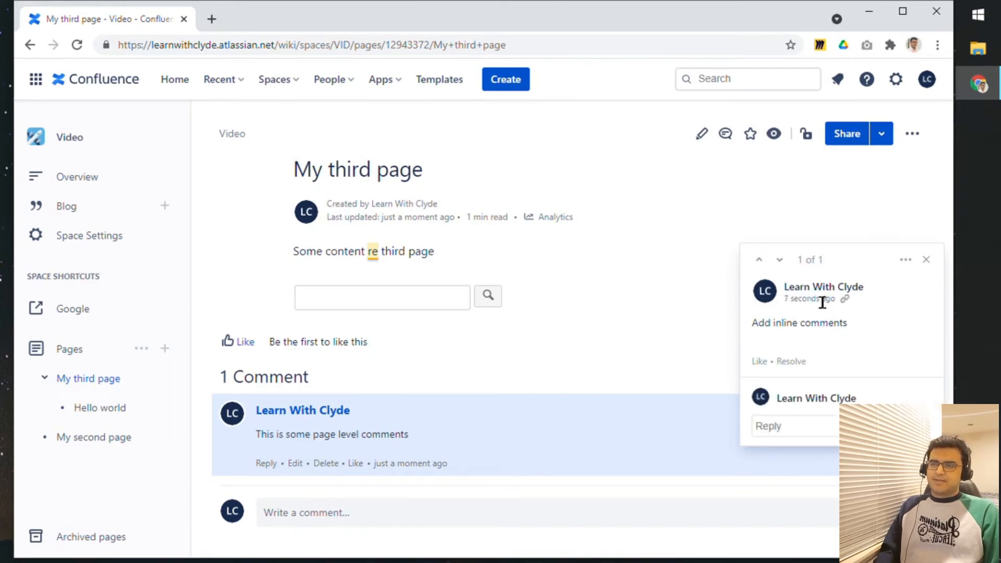
Dismiss the inline comment, reopen it from the highlighted word "re", and close it again
click(372, 267)
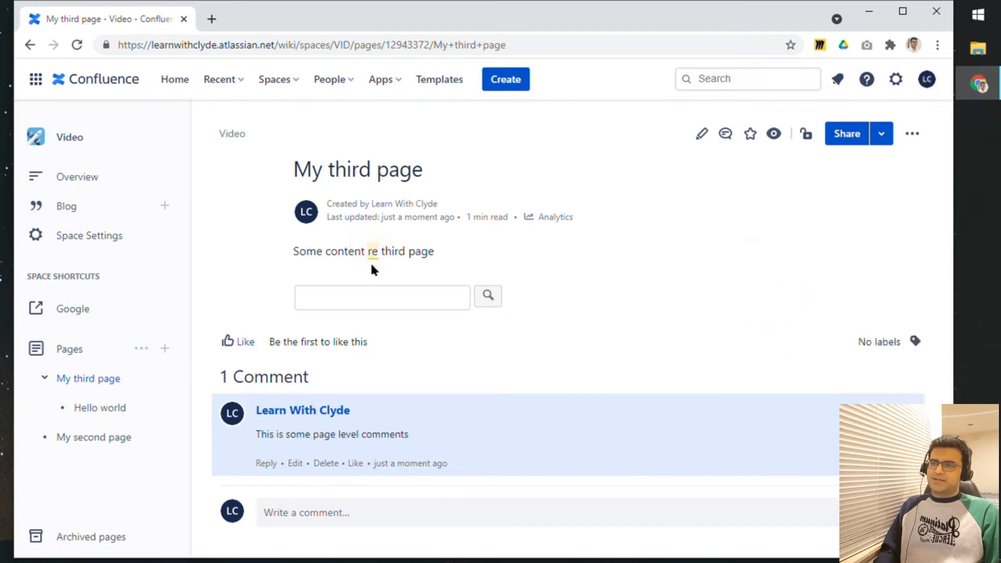
click(373, 253)
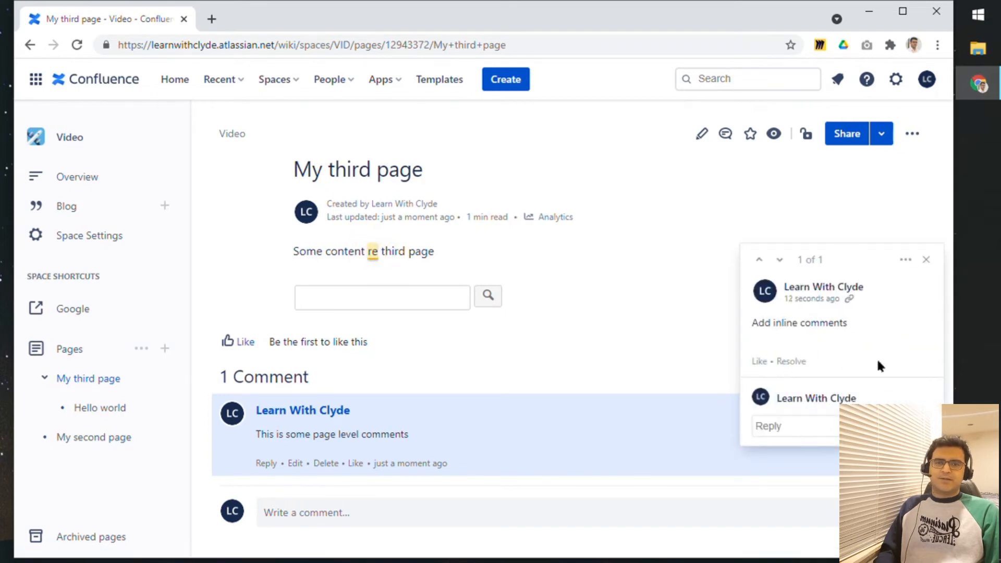
click(925, 259)
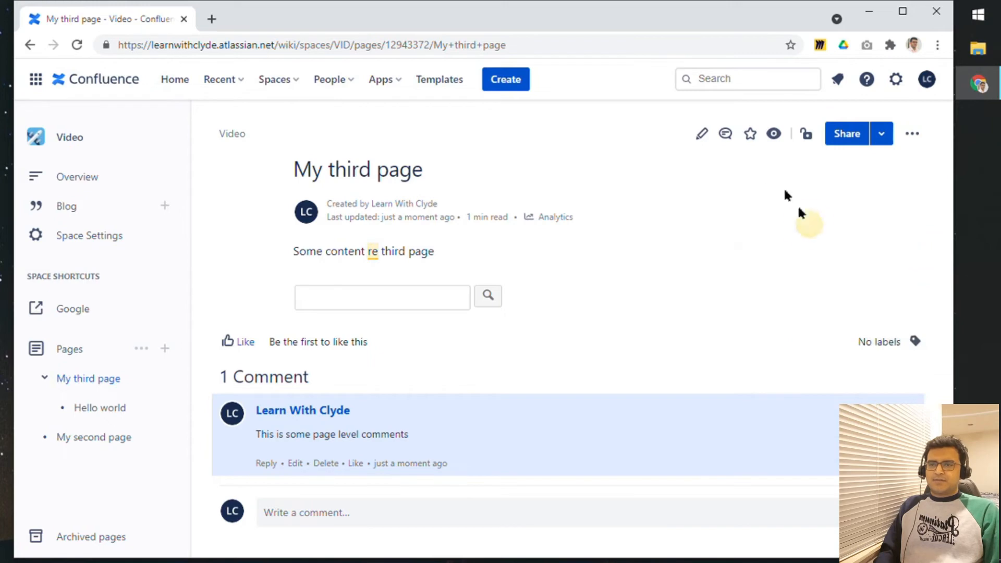
click(725, 137)
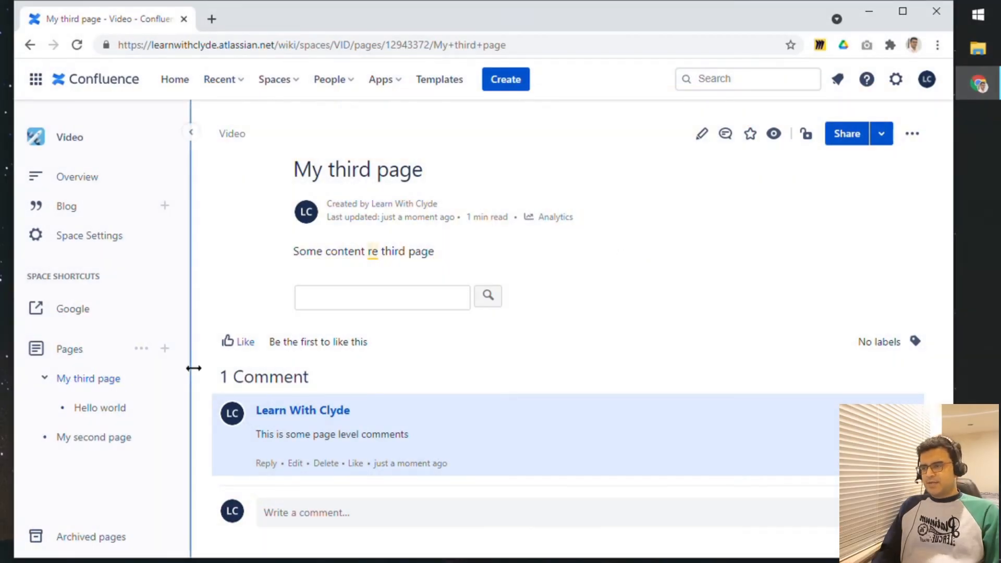
Move the Hello world page out of Video Home to the Video space's root level, above Video Home
click(103, 415)
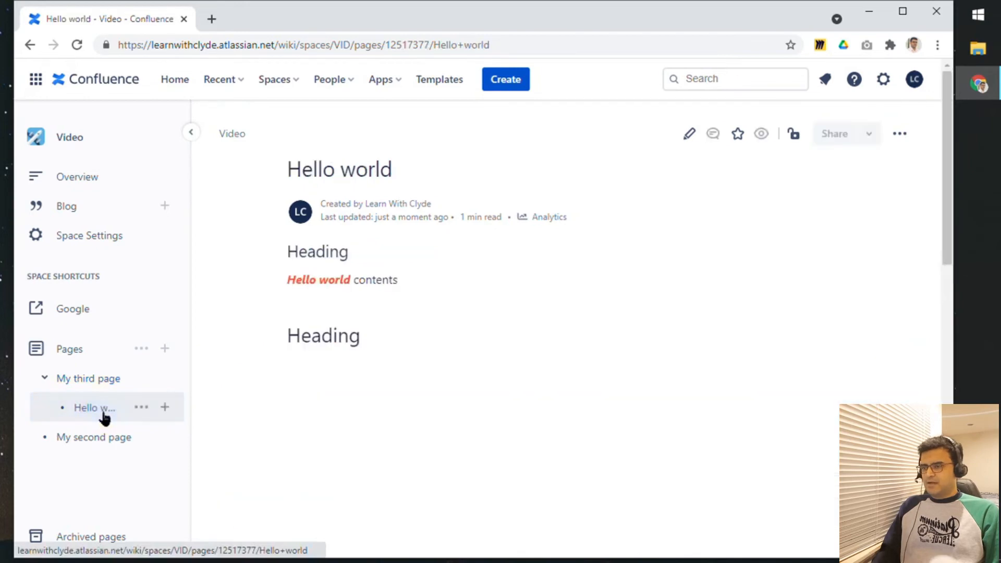
click(900, 133)
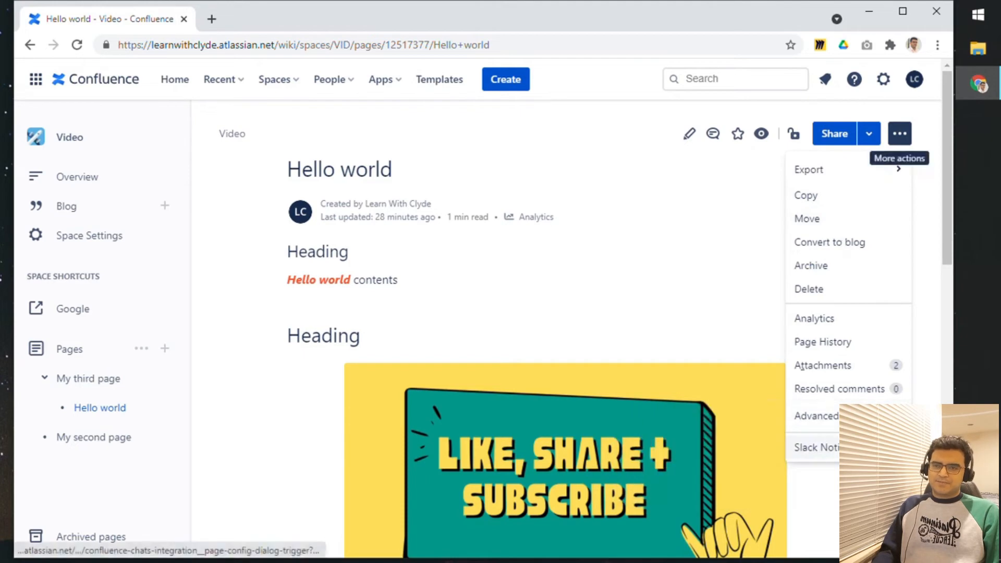
click(836, 222)
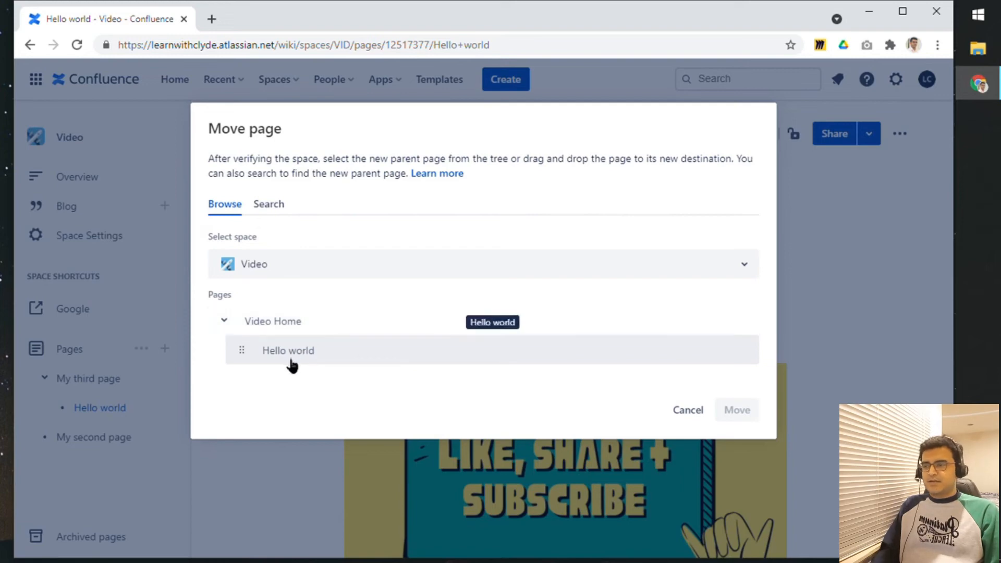
click(269, 362)
drag(269, 361, 268, 313)
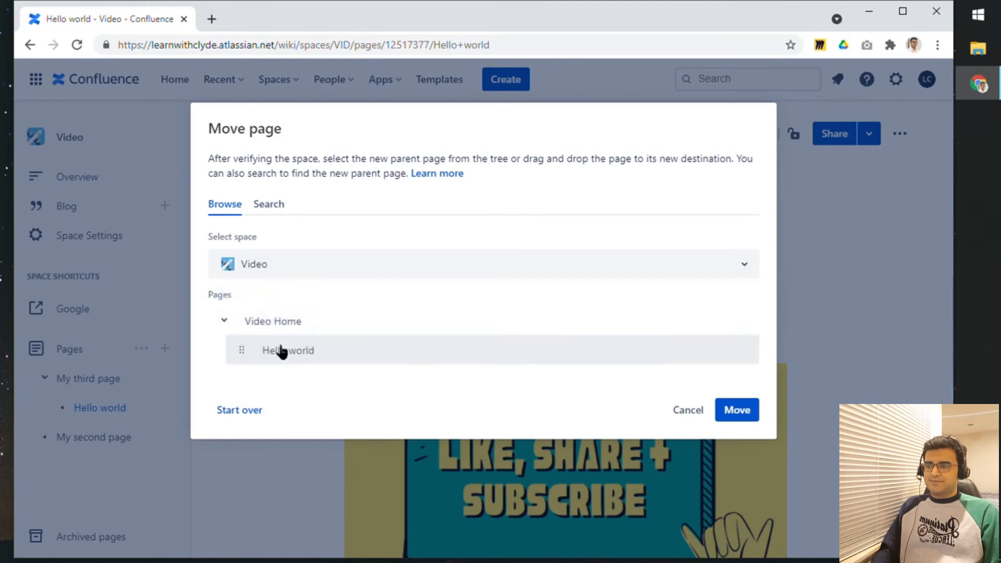
drag(280, 349, 238, 313)
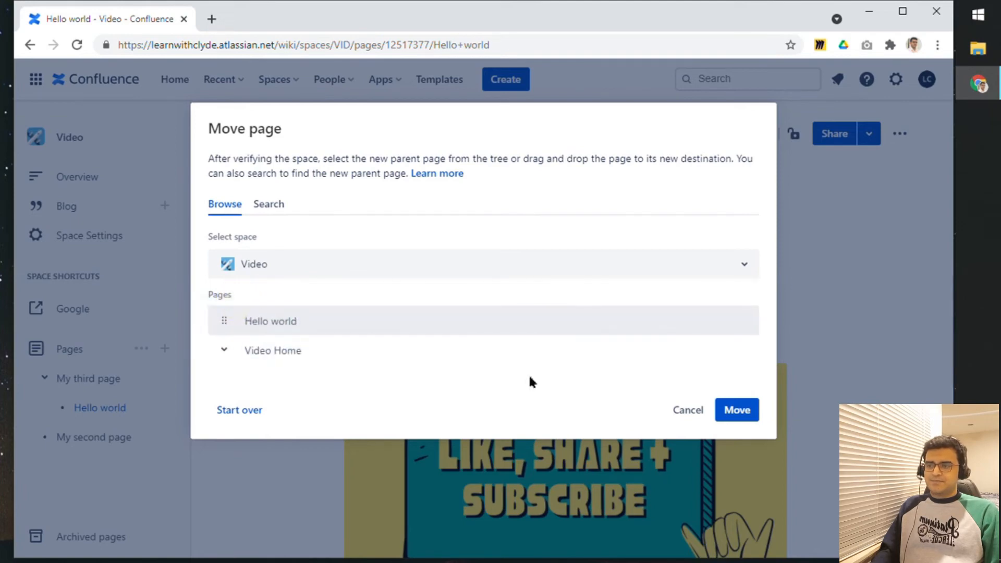
click(735, 409)
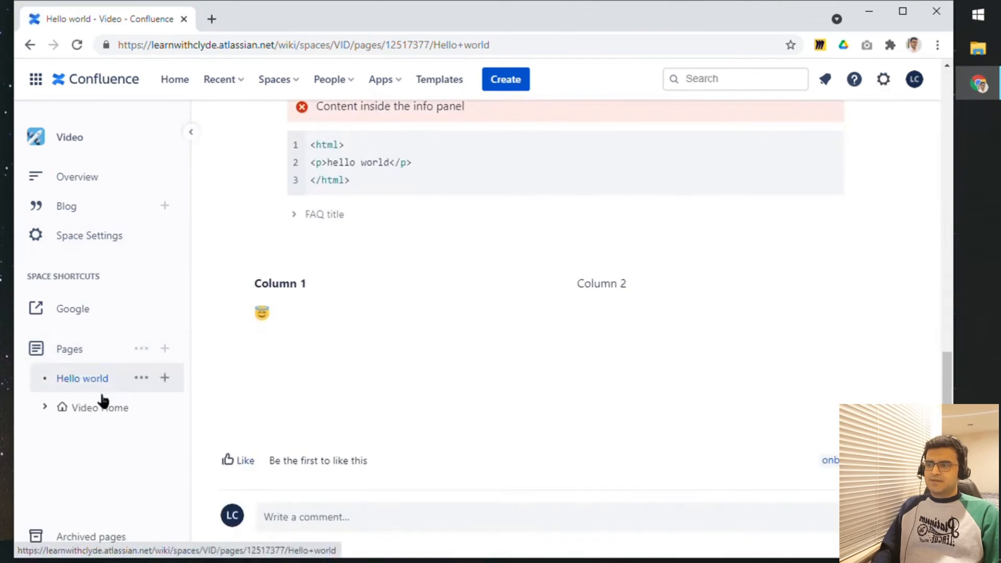
Open Video Home to check the pages nested under it, and return to the Hello world page
click(78, 408)
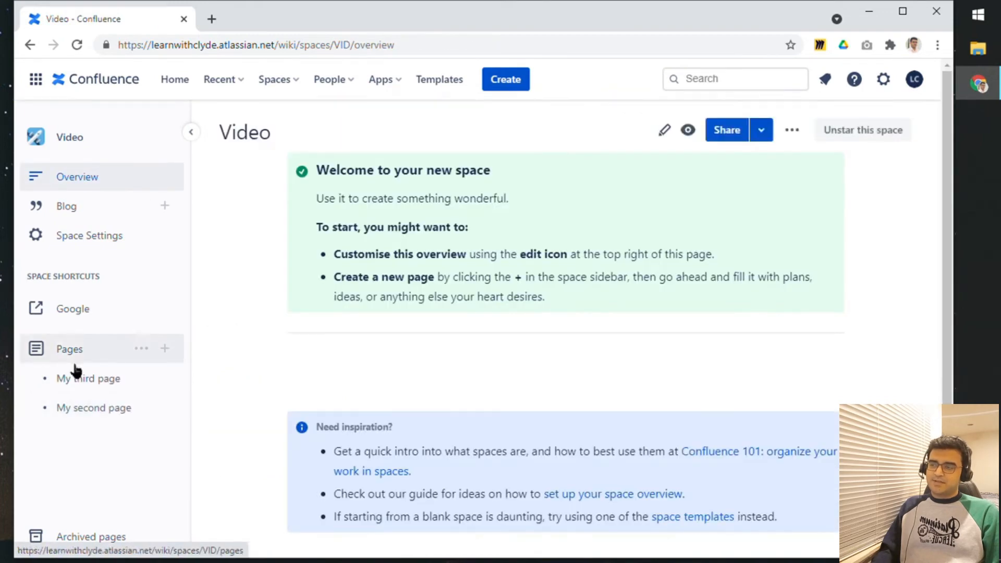
mouse_move(81, 402)
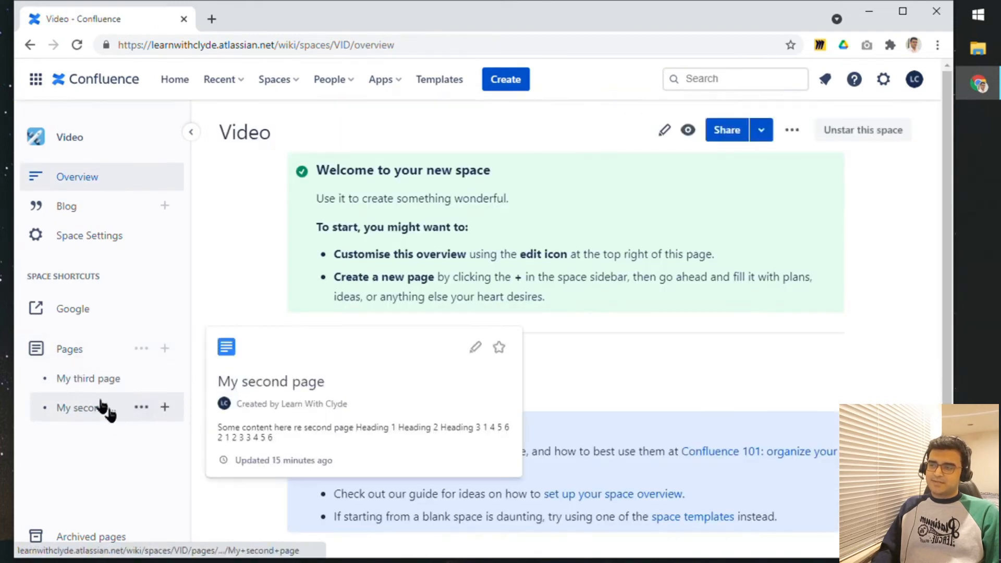
key(alt+Left)
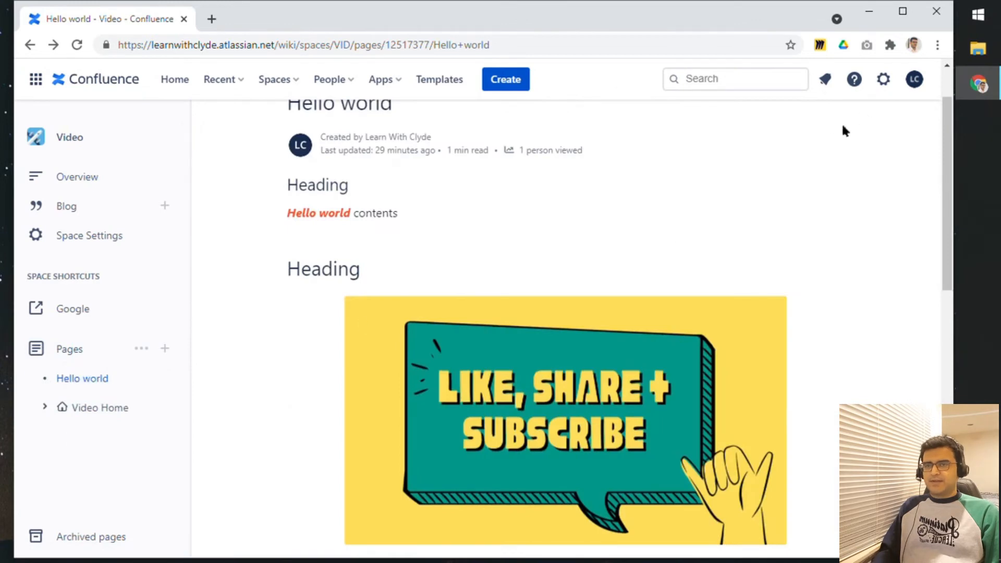
Copy the Hello world page within the Video space under the parent My third page and publish the copy
scroll(881, 127, up, 2)
click(900, 134)
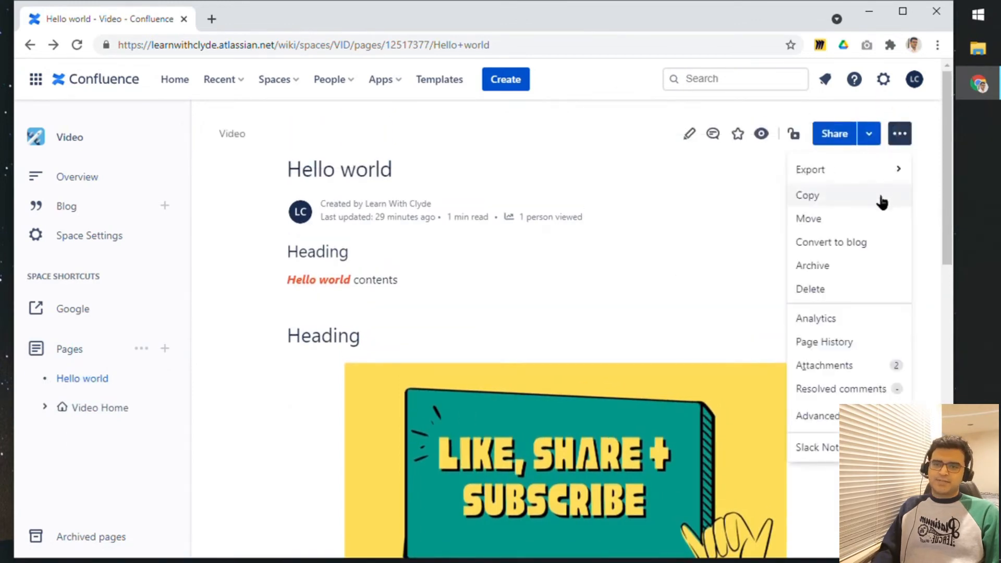
click(851, 201)
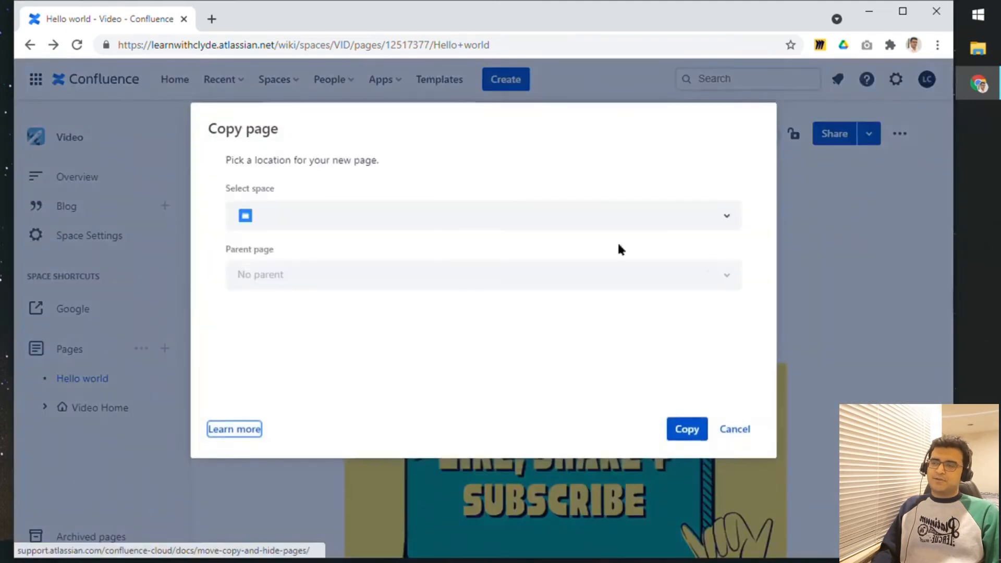
click(352, 279)
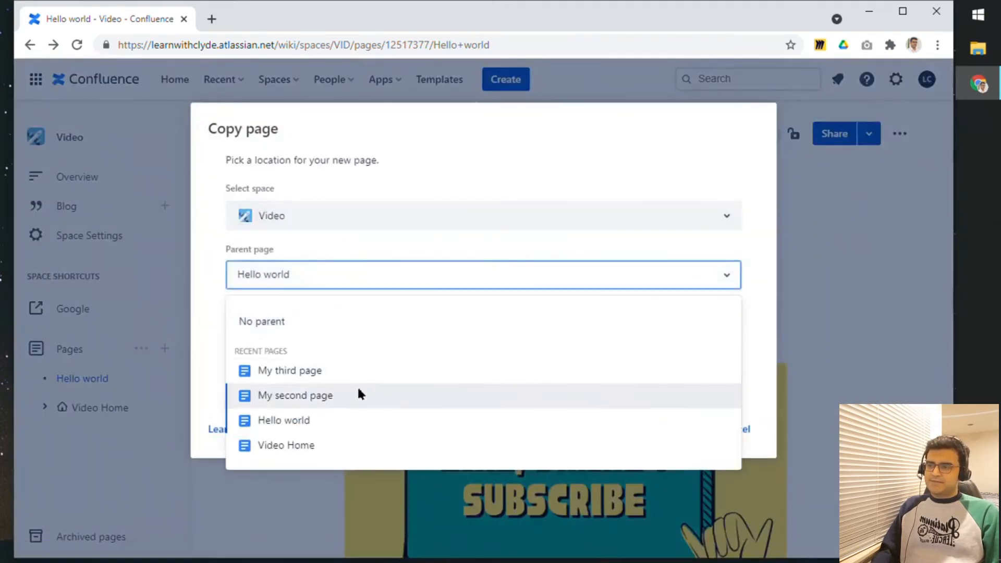
click(360, 369)
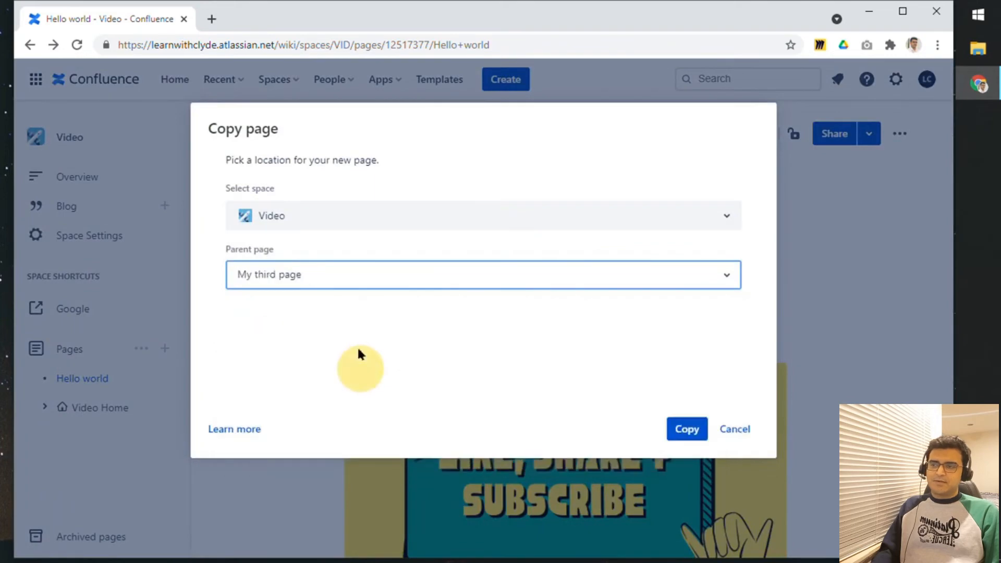
click(691, 431)
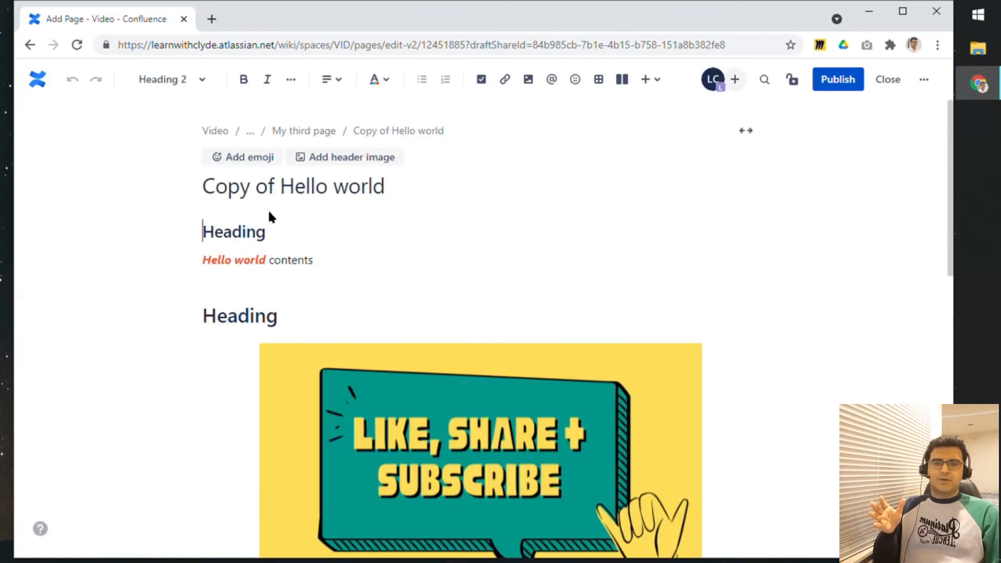
click(834, 86)
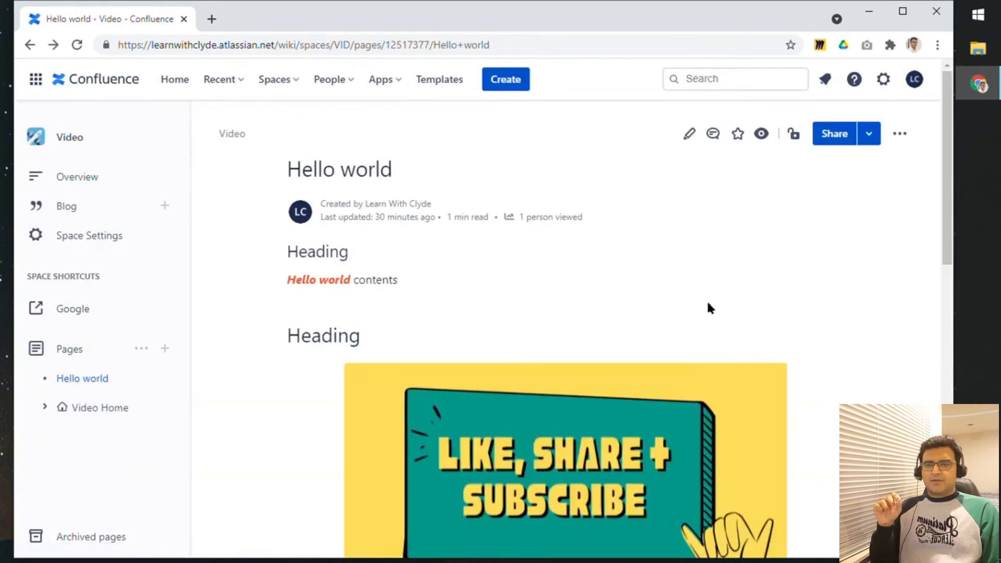
Compare version 1 of the Hello world page with the current version and review the marked changes
click(900, 135)
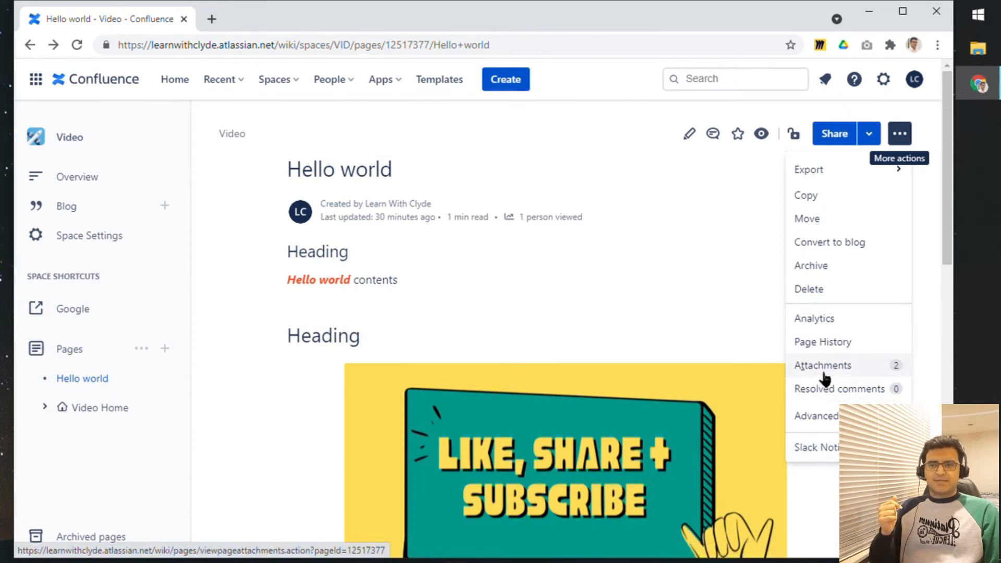
click(838, 342)
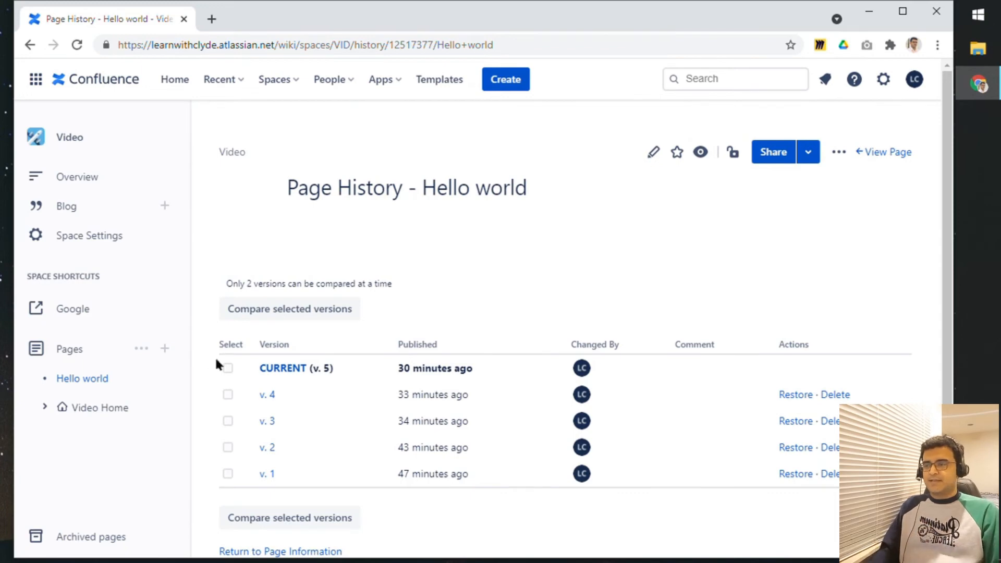
click(228, 473)
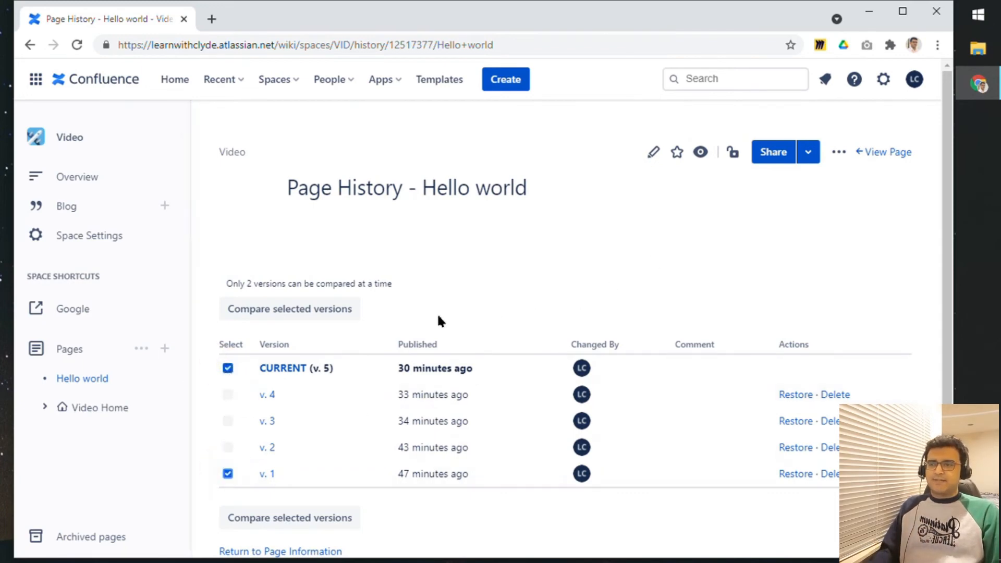
scroll(438, 316, down, 1)
click(313, 295)
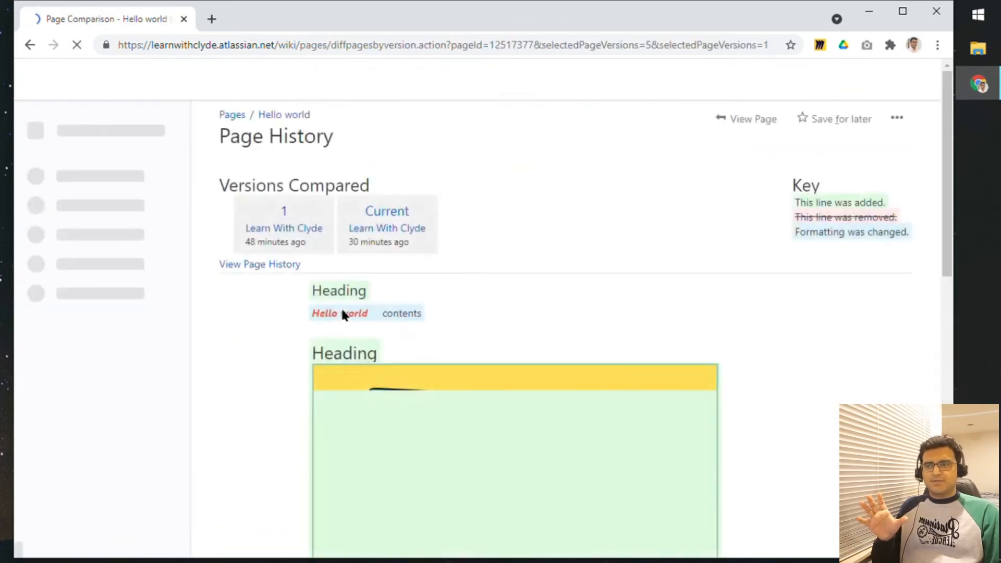
scroll(343, 314, down, 4)
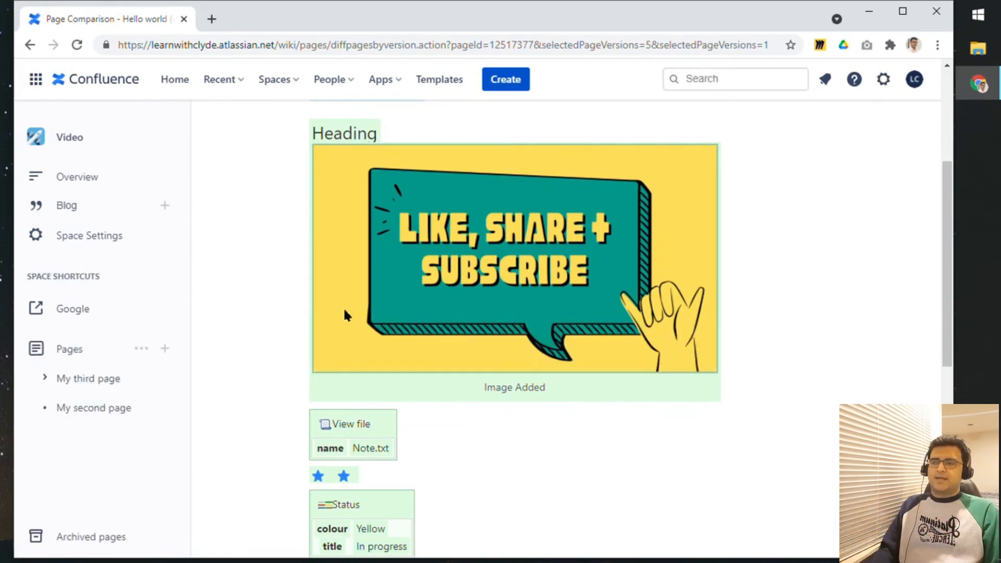
scroll(345, 310, up, 4)
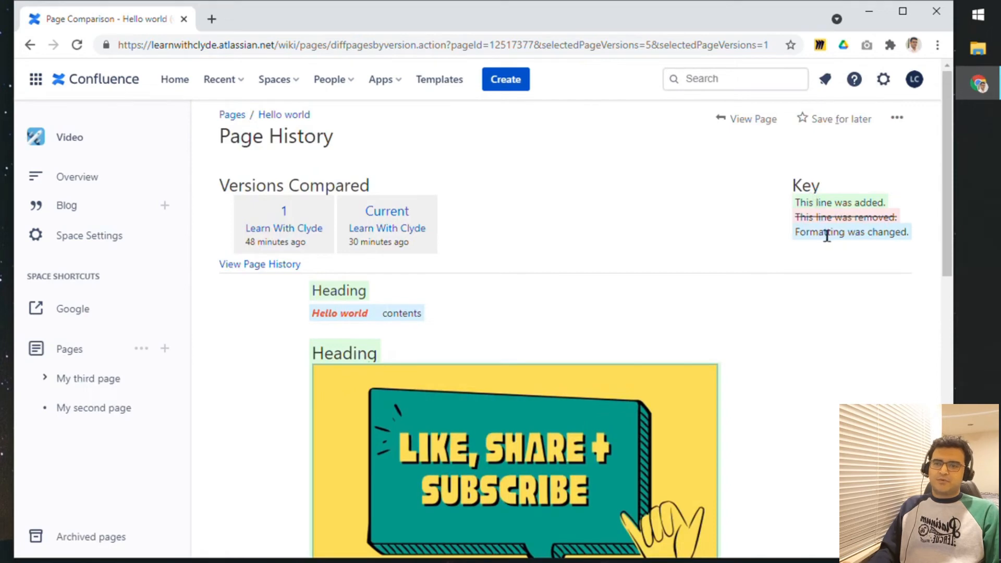
scroll(835, 251, down, 15)
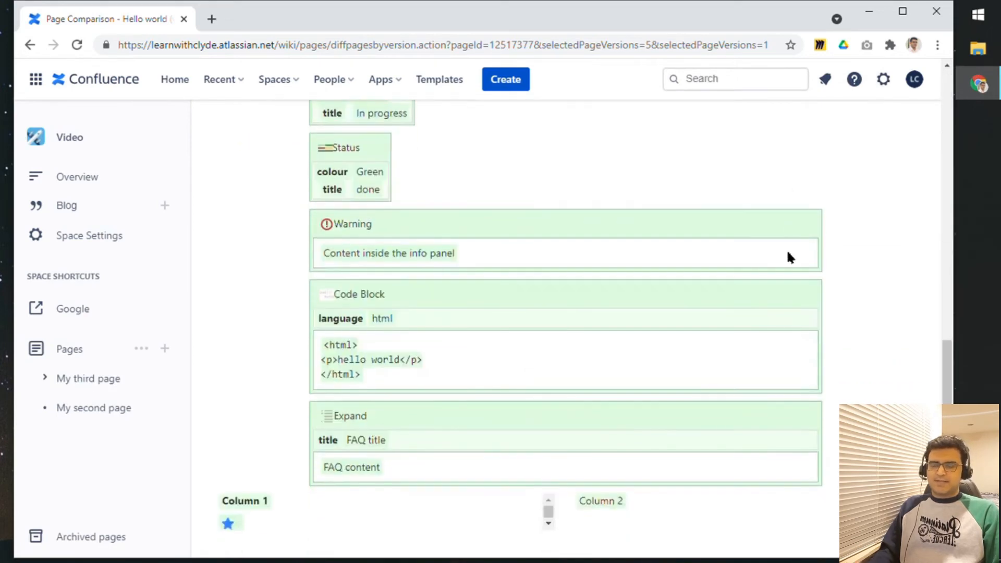
scroll(768, 260, up, 14)
Restore version 4 of the Hello world page from its history with the comment "Reverted from v. 4"
key(alt+Left)
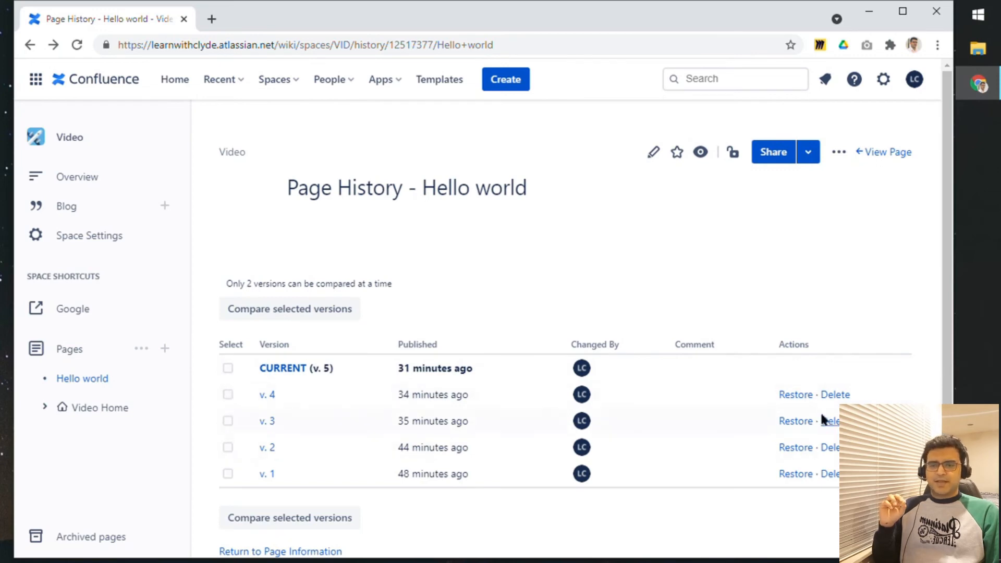
click(796, 396)
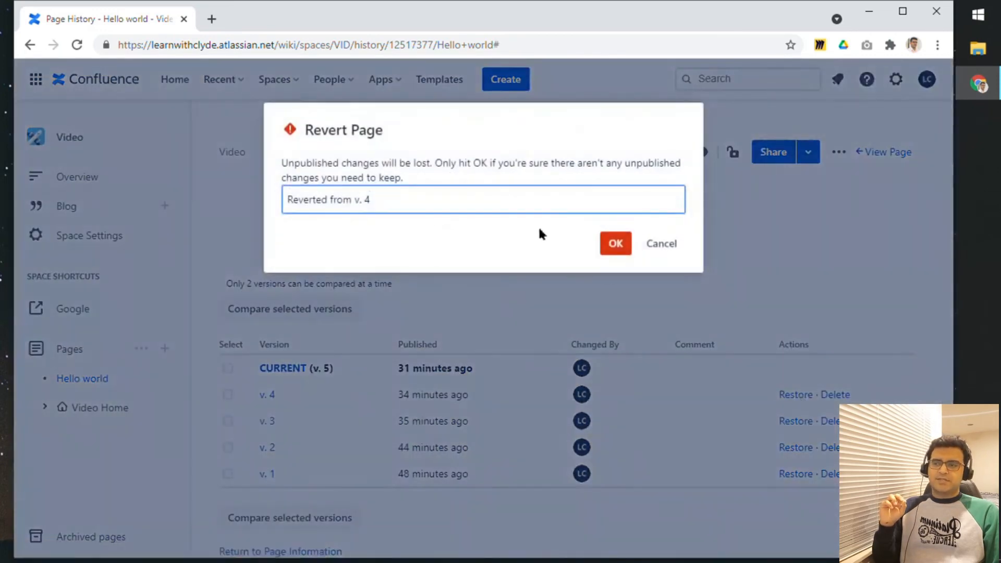
click(615, 245)
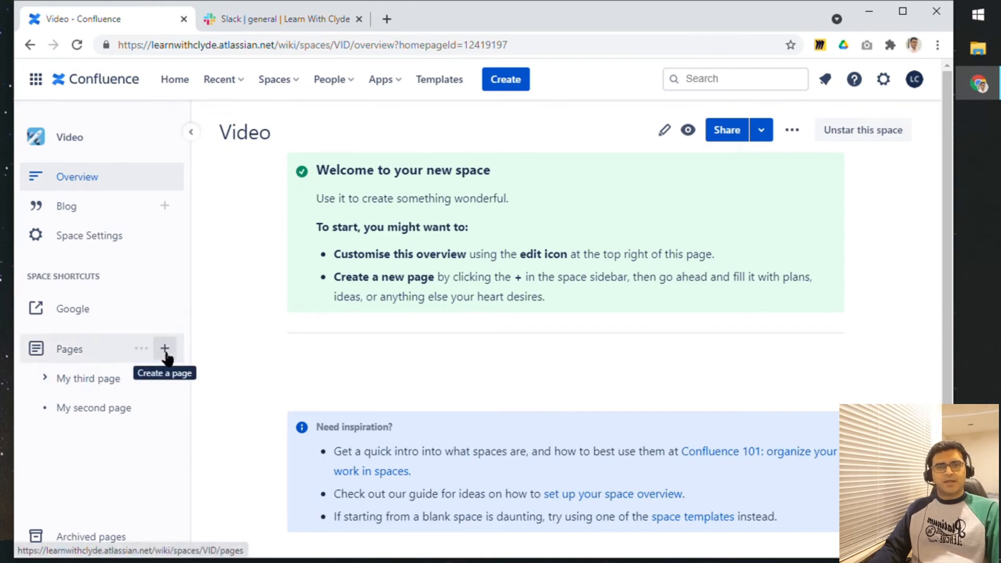
Create a new page in the Video space from the Career development plan template
click(502, 81)
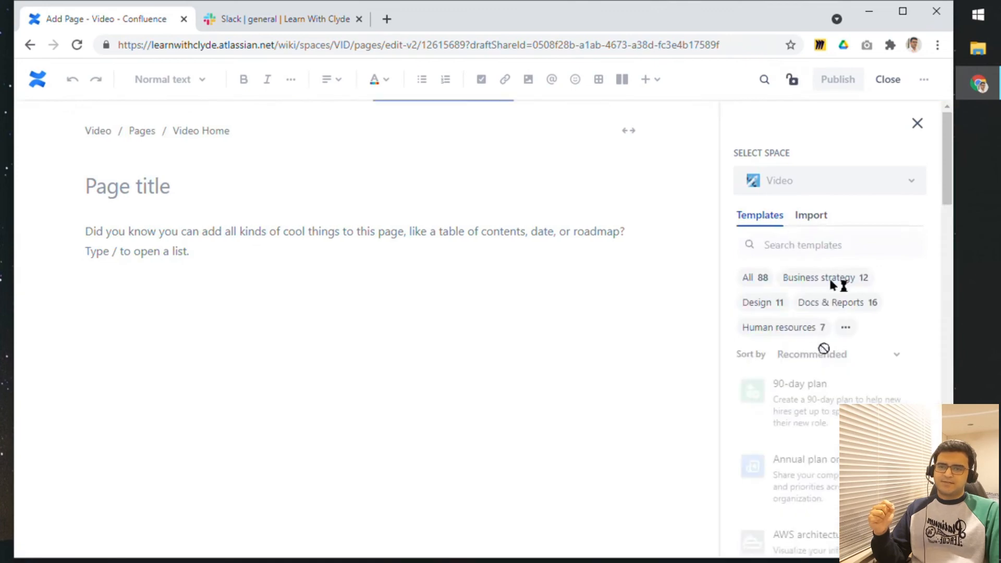
scroll(840, 338, down, 4)
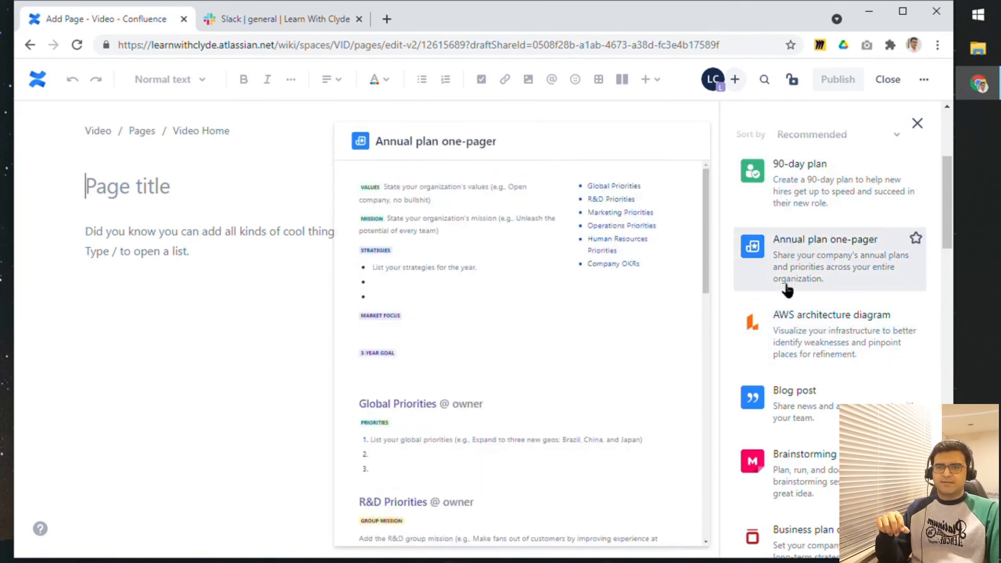
scroll(785, 289, up, 3)
scroll(785, 289, down, 6)
scroll(784, 288, down, 4)
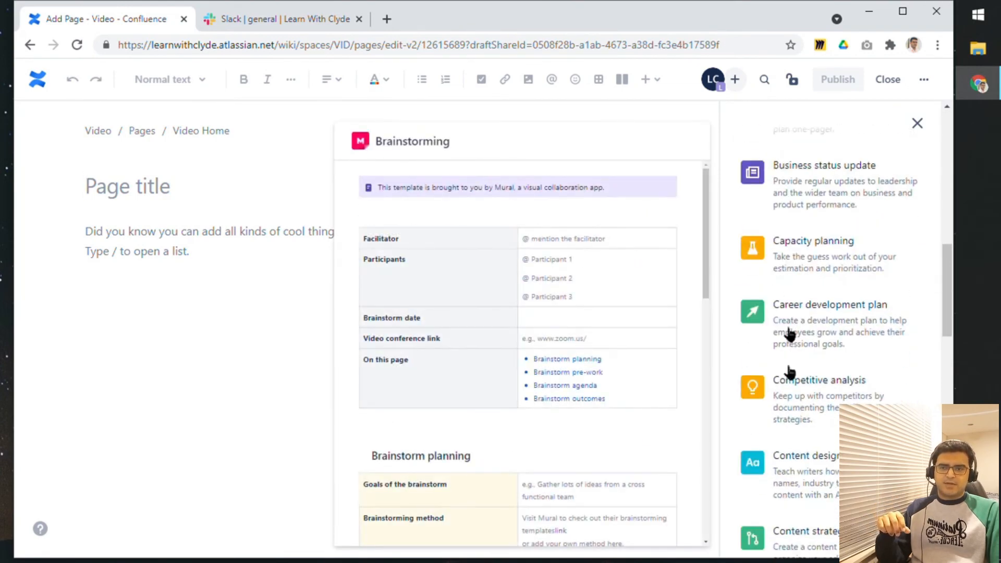
click(807, 348)
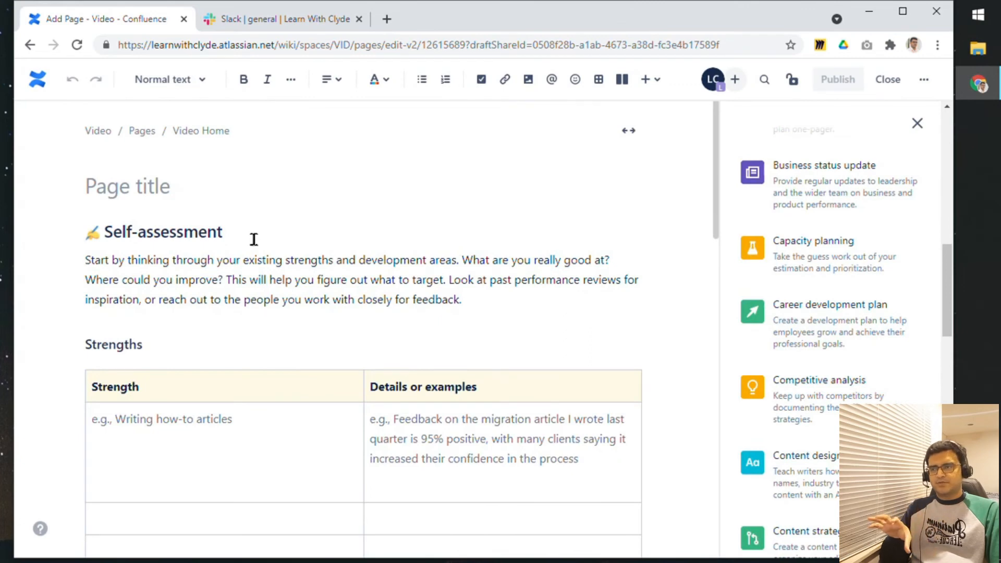
Title the new page "Sample career development plan" and look over the template's Strengths and Growth areas sections
click(194, 186)
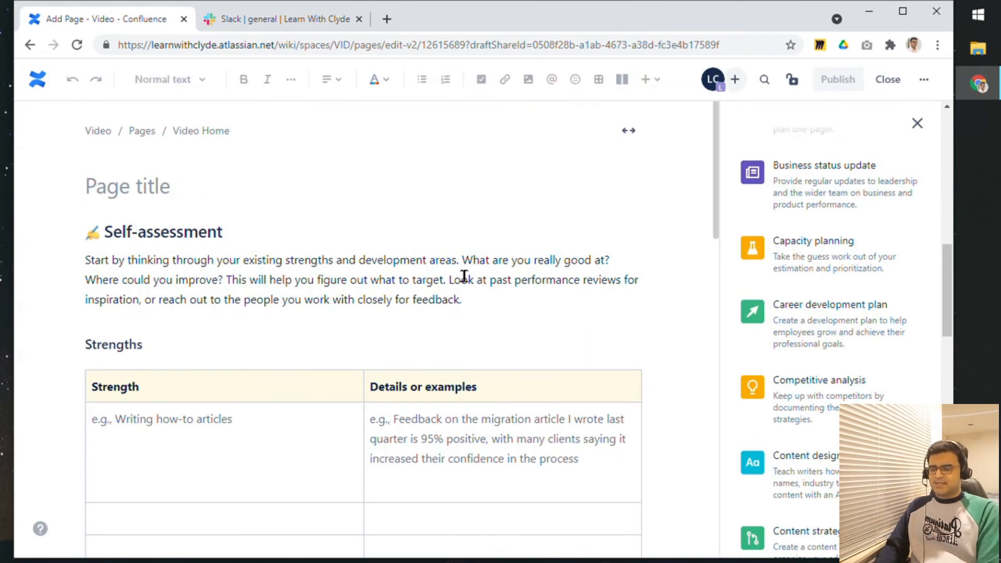
text(Sample )
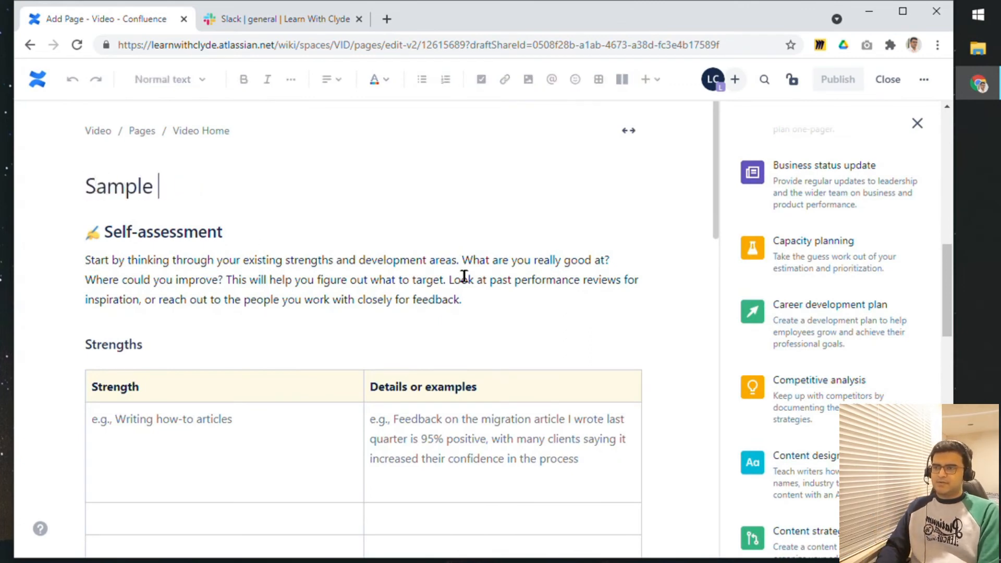
text(career dev)
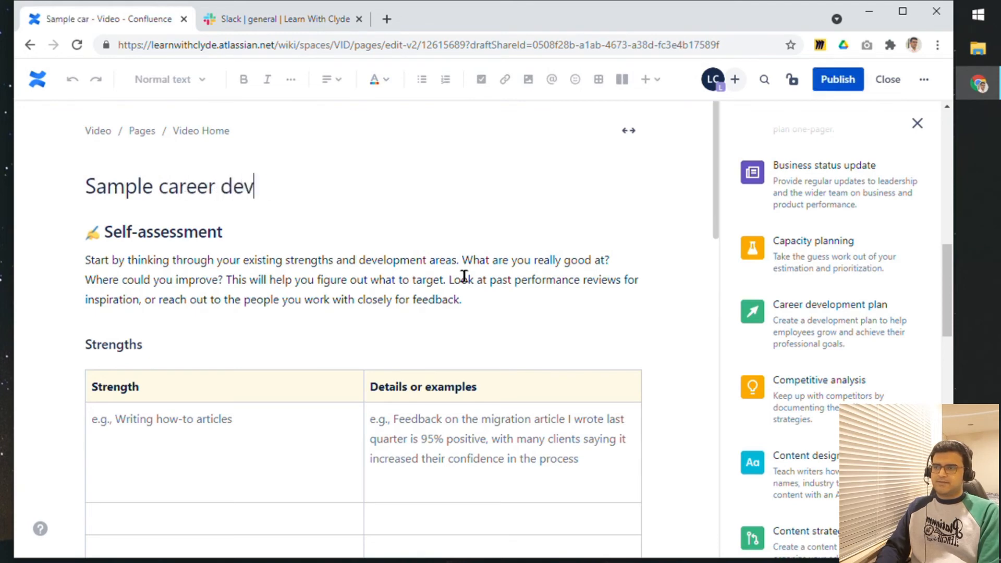
text(elopment plan)
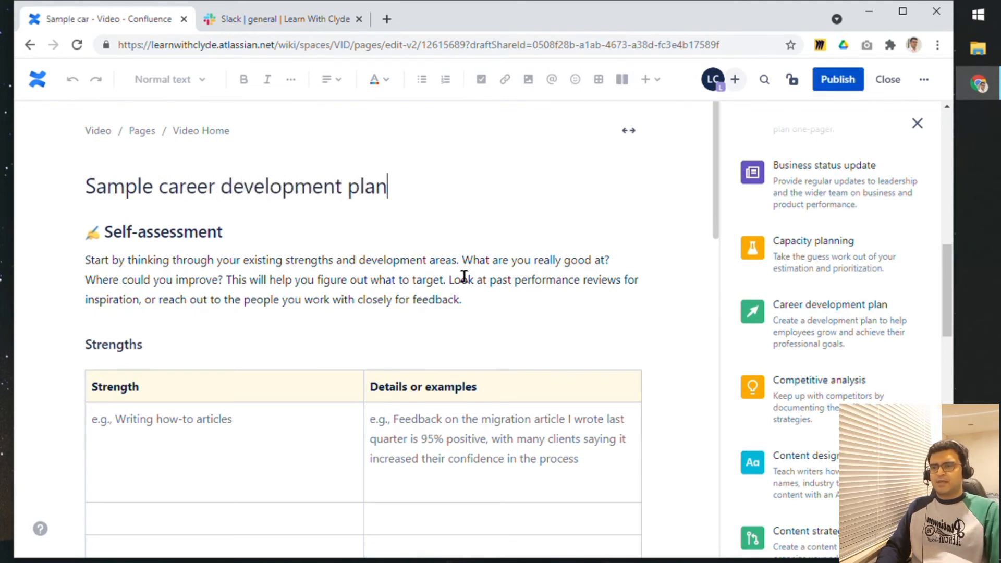
click(466, 301)
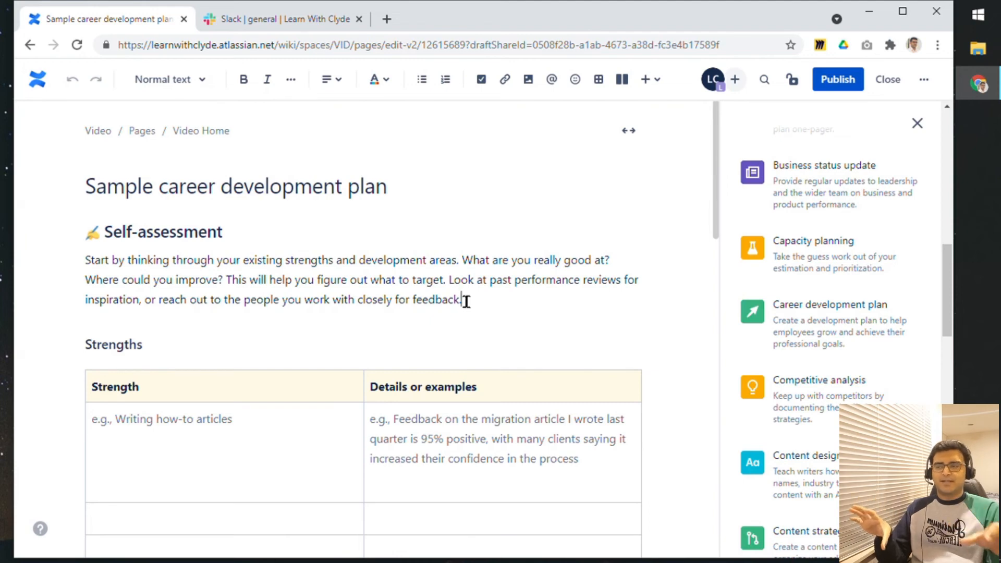
scroll(478, 313, down, 4)
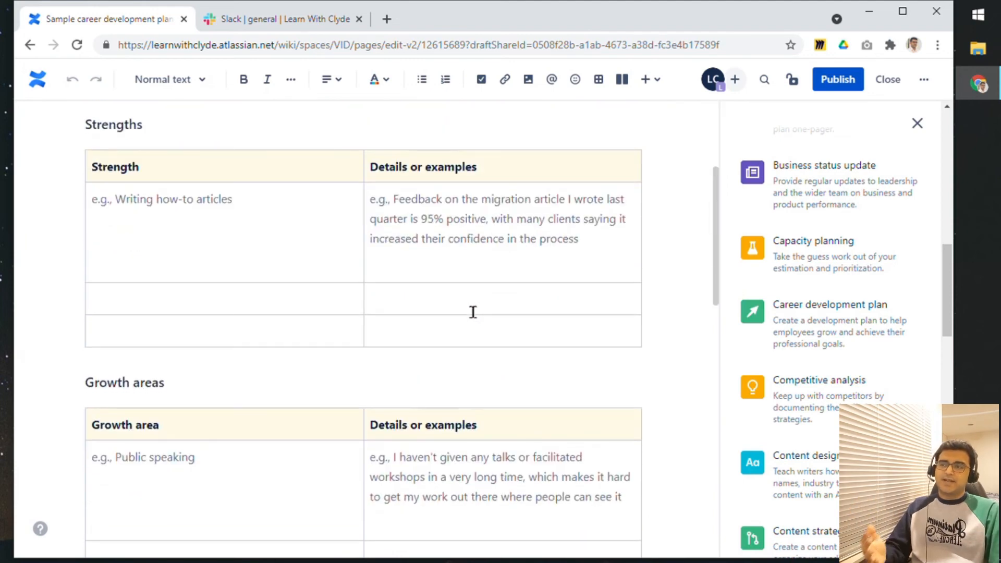
Enter "efef" in the first empty row of the Strength column and publish the career development plan page
click(241, 297)
text(efef)
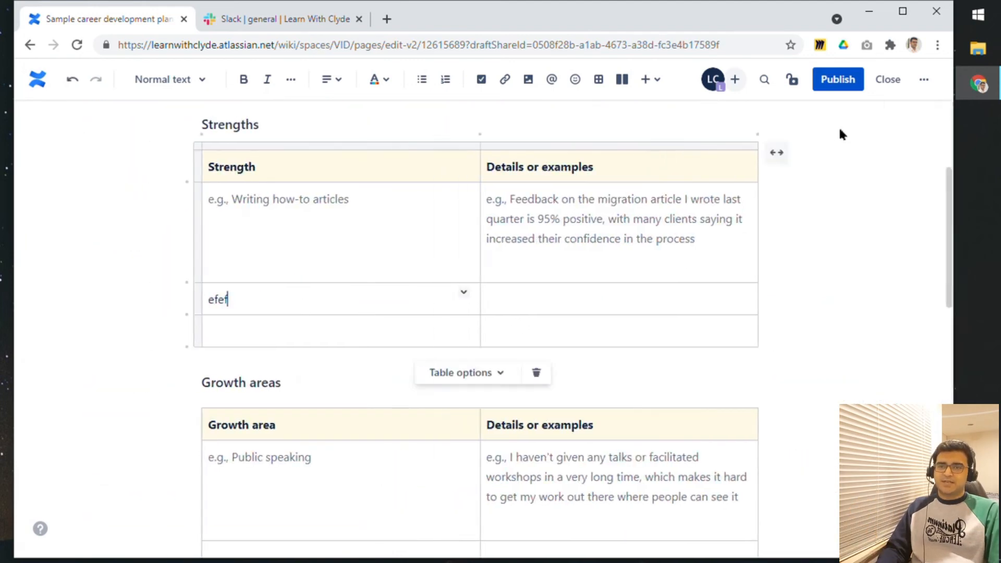
click(832, 80)
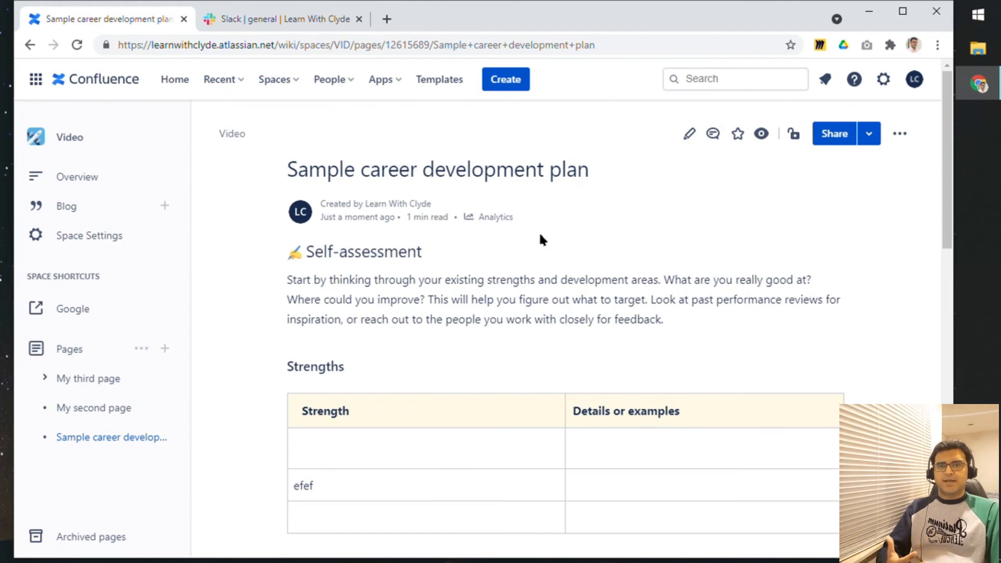
key(e)
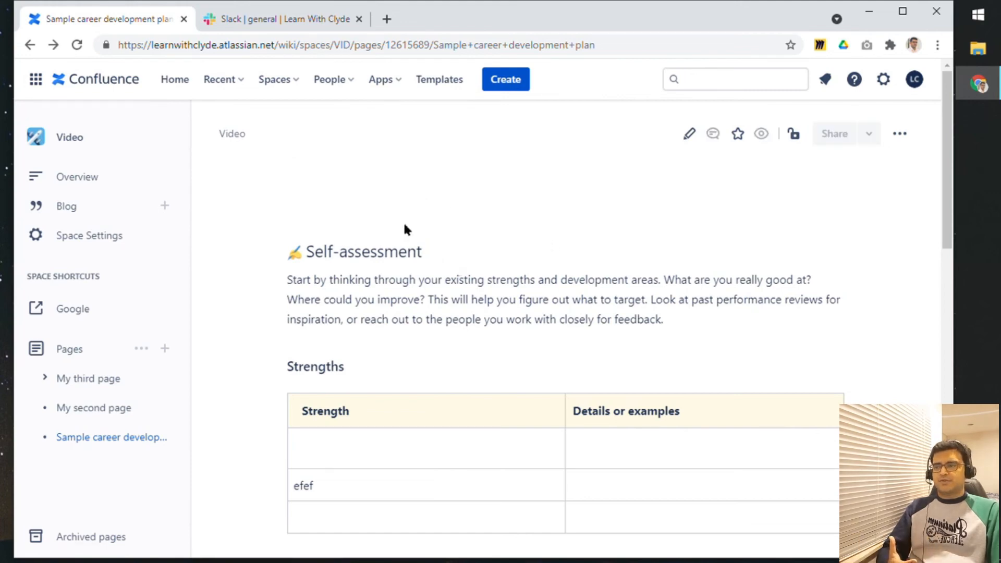
Create a new user template in the Video space's settings and title it "Demo page template"
click(116, 241)
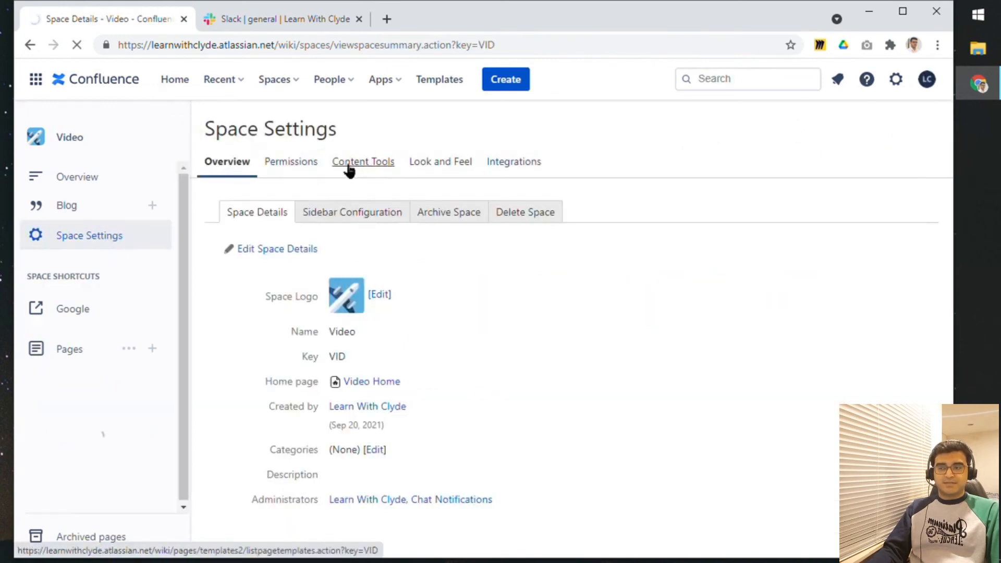
click(348, 166)
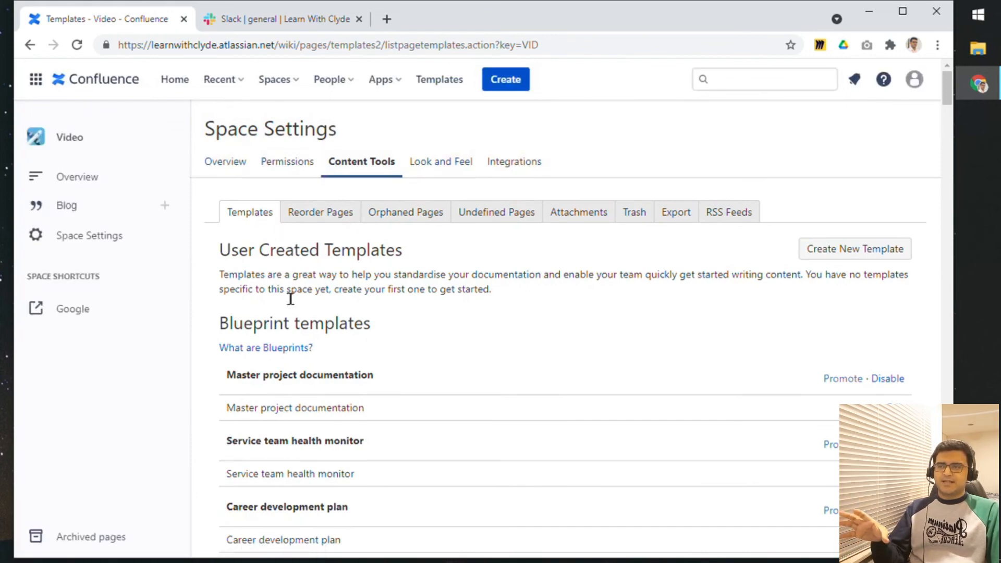
drag(219, 253, 395, 254)
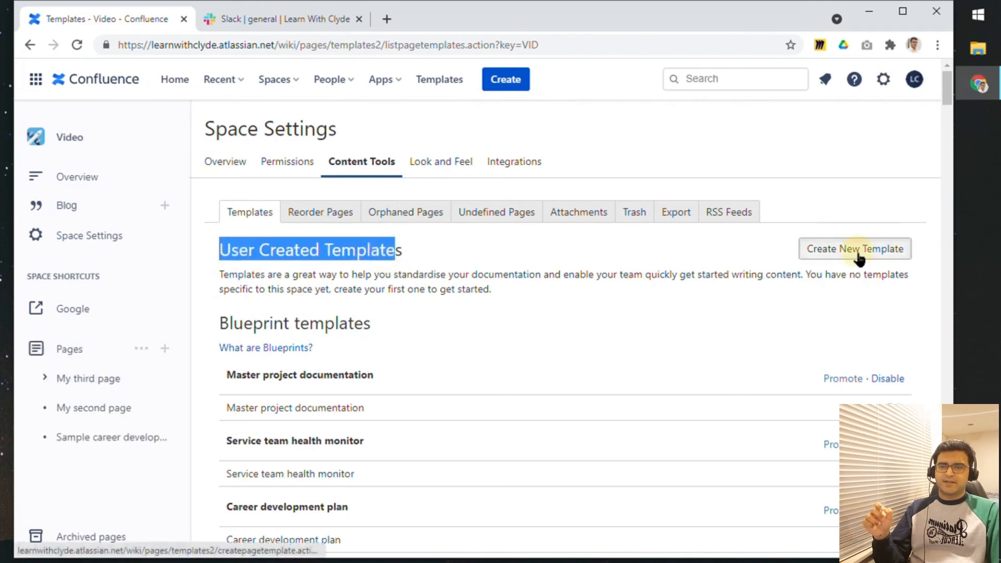
click(830, 257)
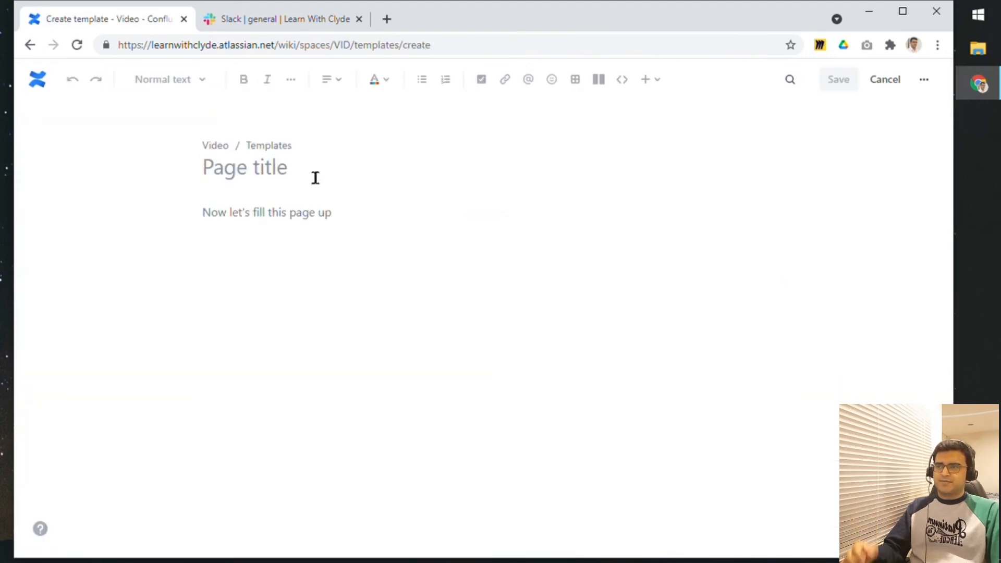
text(Demo page template)
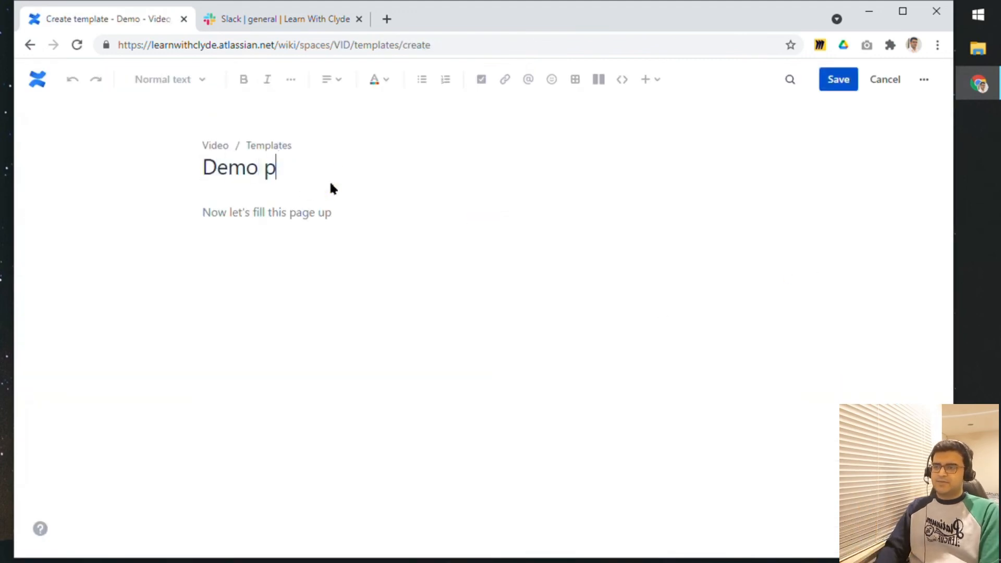
key(Return)
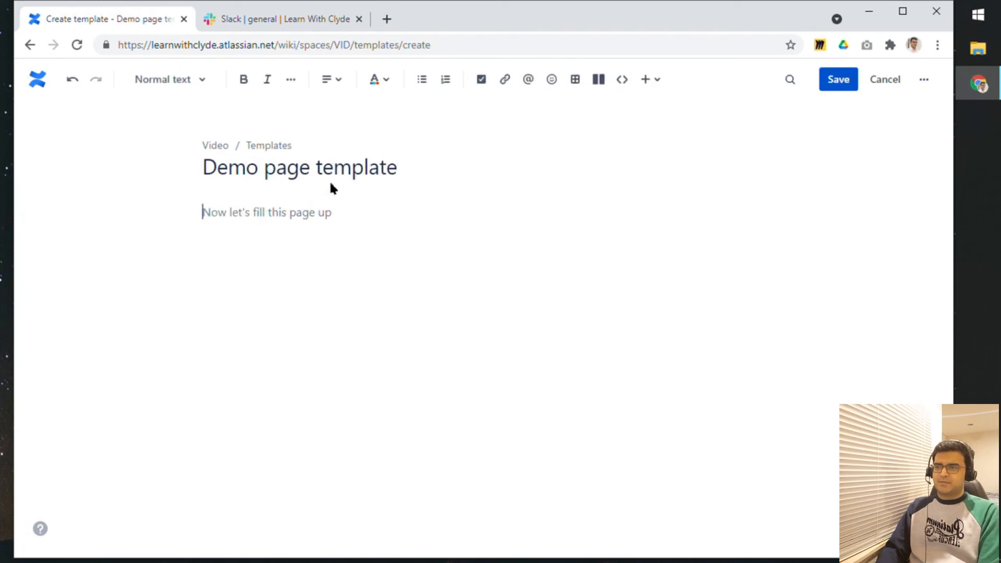
Add the heading "What am I demo-ing?" with the text "TODO" beneath it, and save the template
text(What am I demo-ing?)
key(ctrl+alt+2)
key(Return)
text(TODO)
click(837, 82)
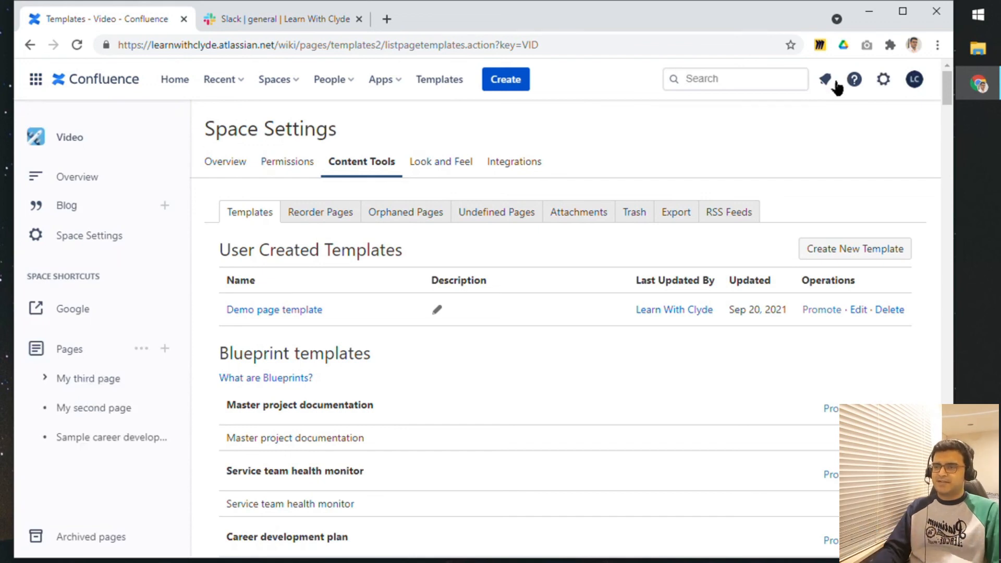
Create a new page in the Video space from the custom Demo page template
click(166, 352)
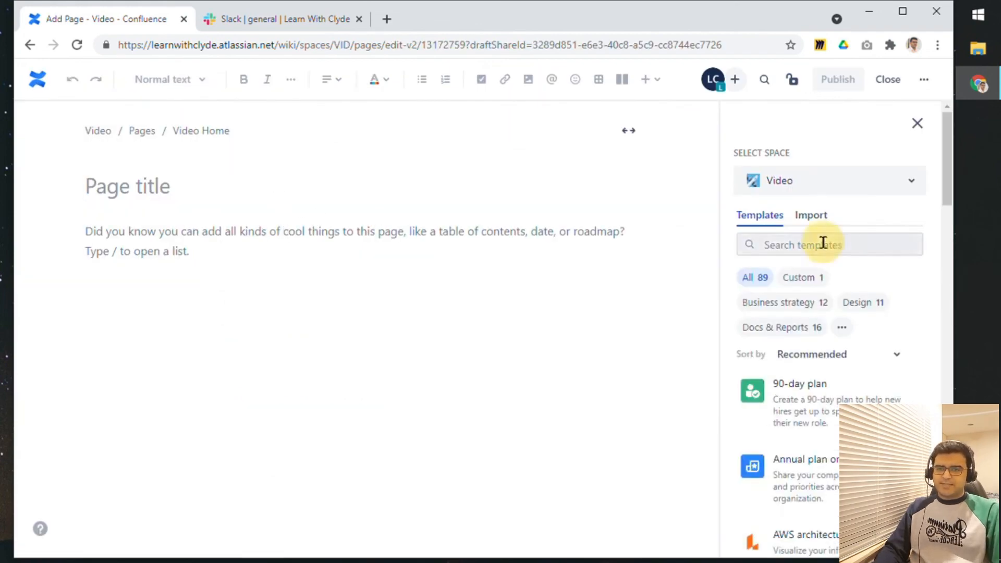
click(897, 241)
text(Demo)
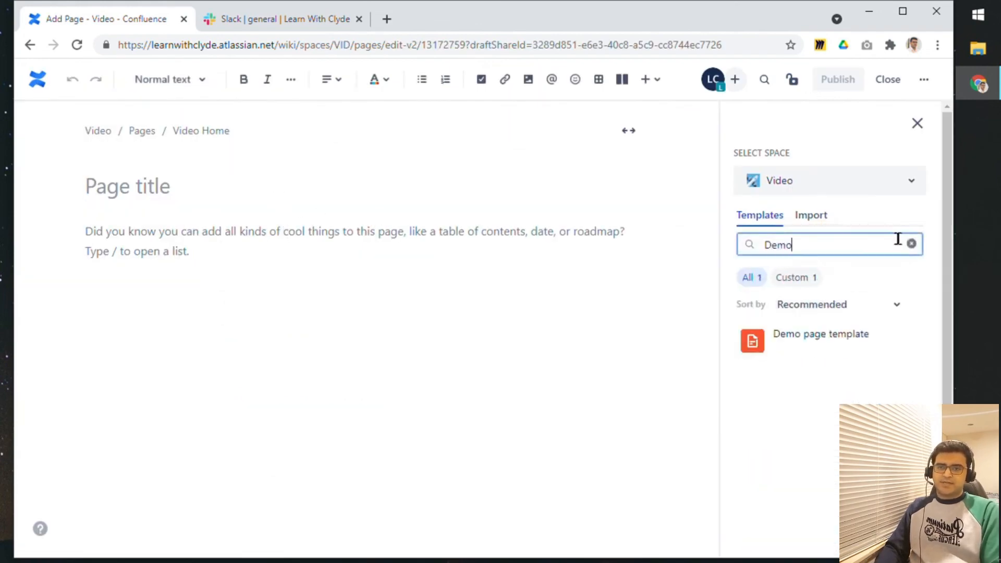
mouse_move(782, 349)
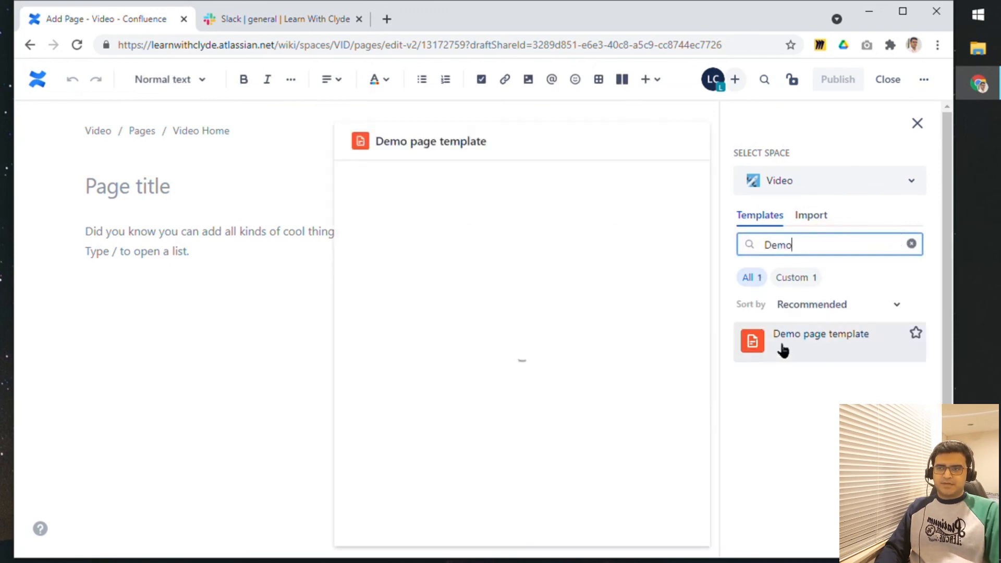
click(782, 349)
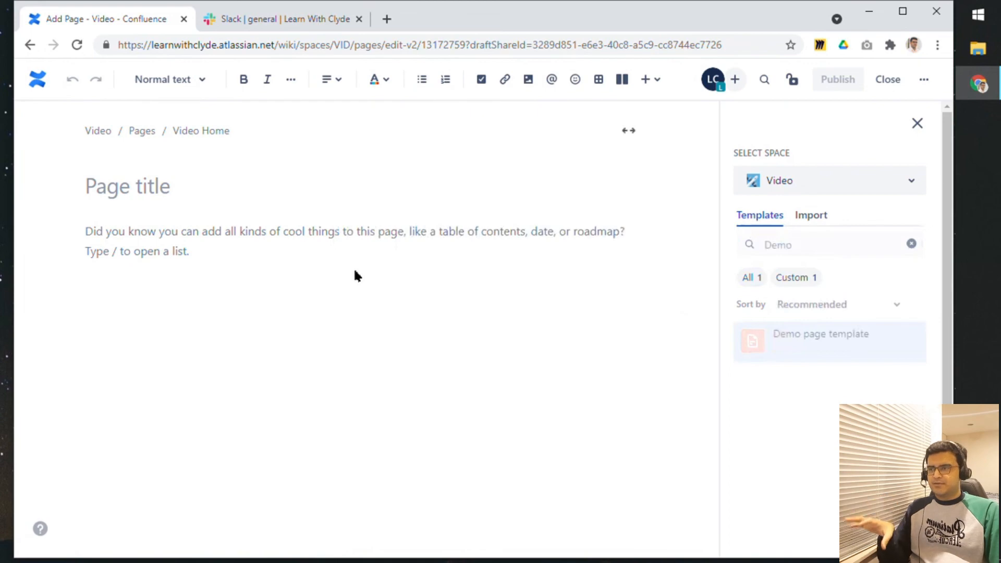
Title the new page "Custom demo page" and publish it
click(237, 187)
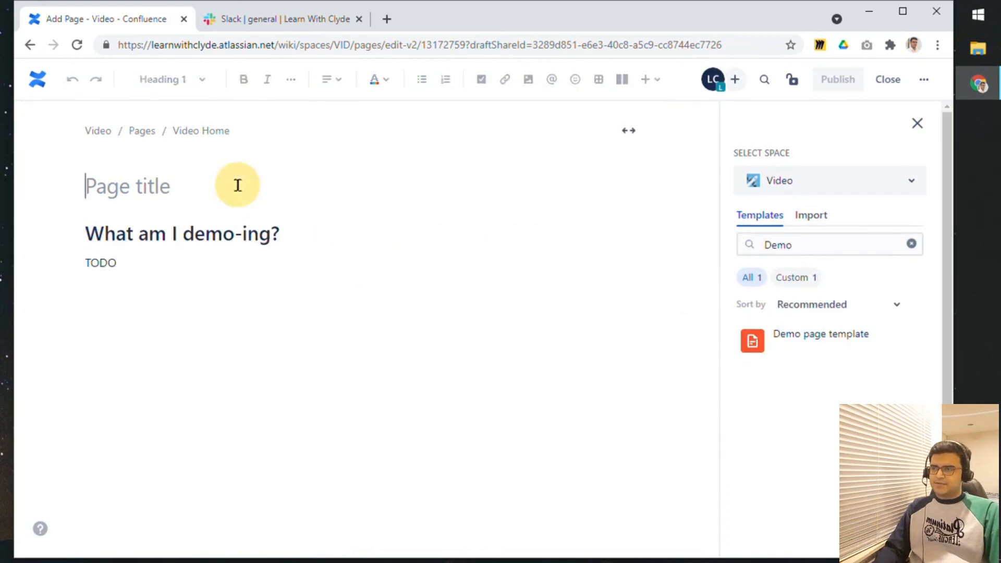
text(Custom demo page)
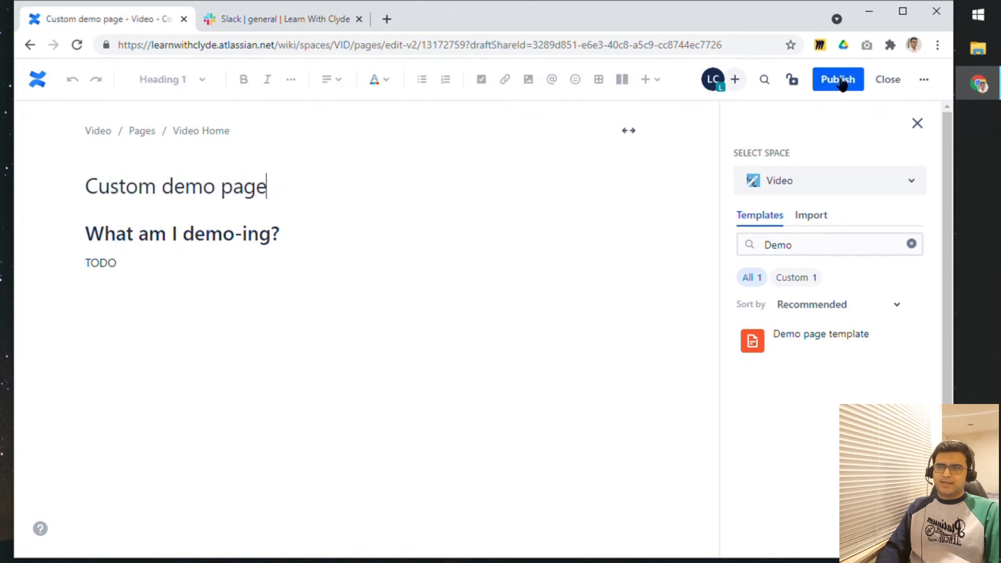
click(840, 81)
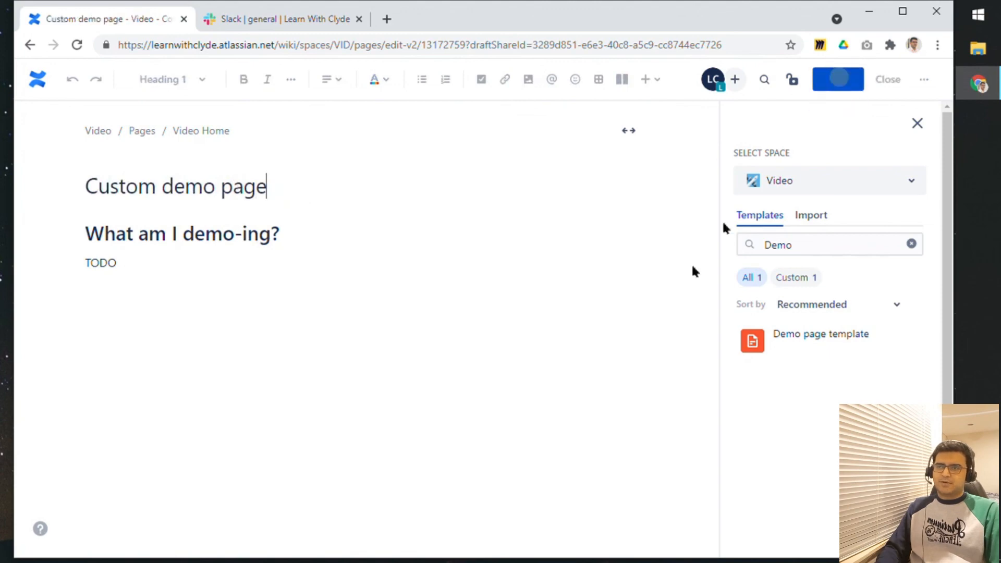